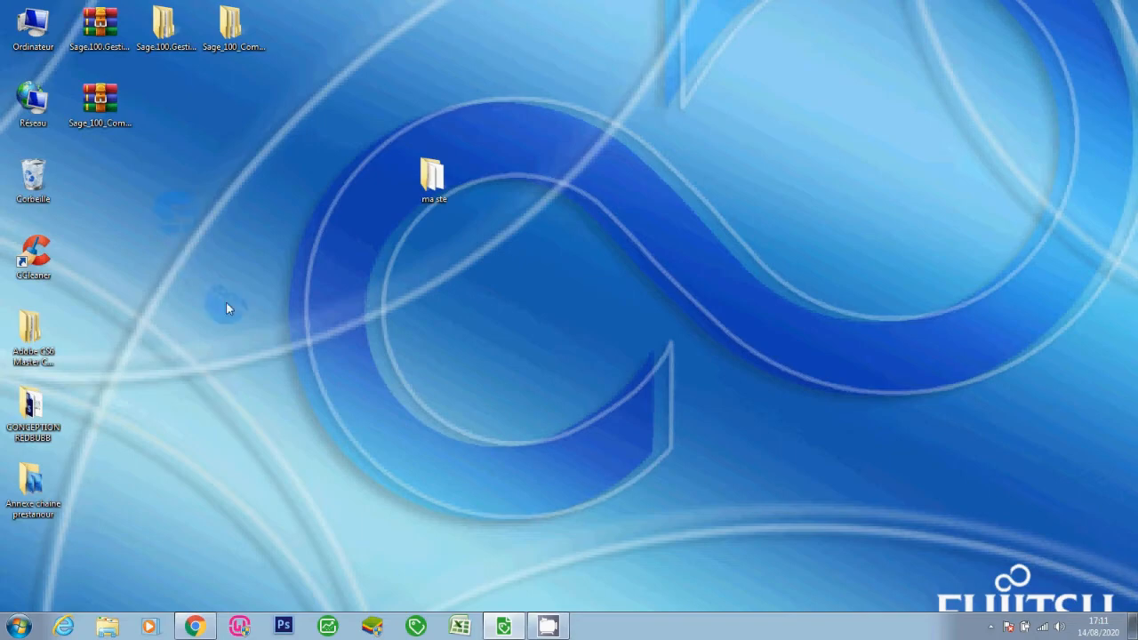
Switch to Sage 100 Gestion commerciale and view the list of article families, then close it.
left_click(503, 624)
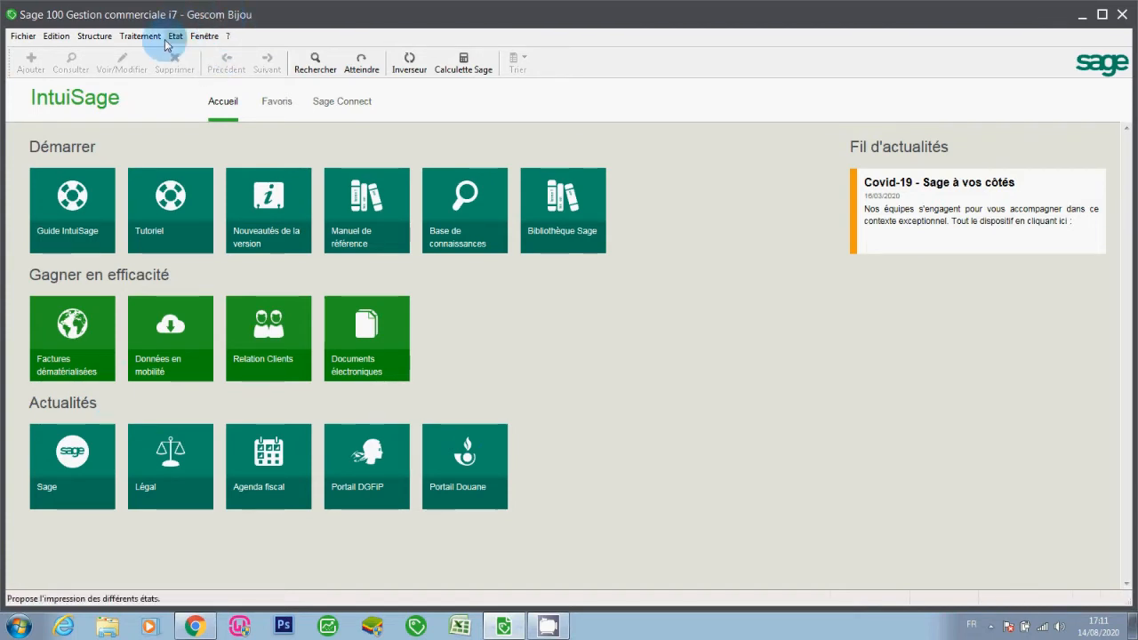
left_click(97, 37)
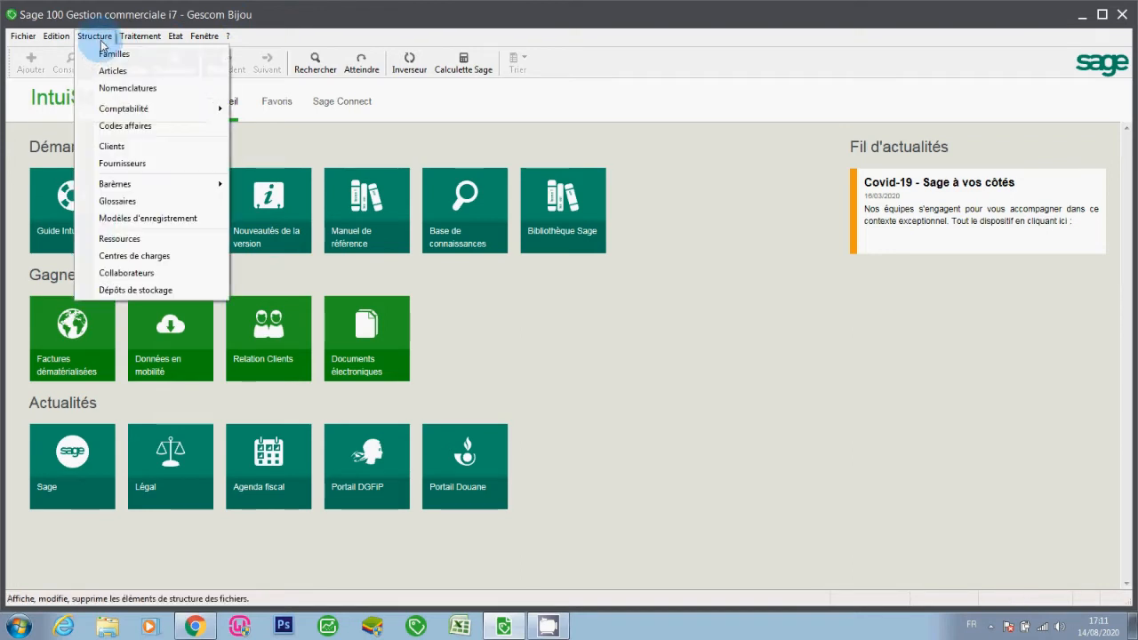
left_click(107, 56)
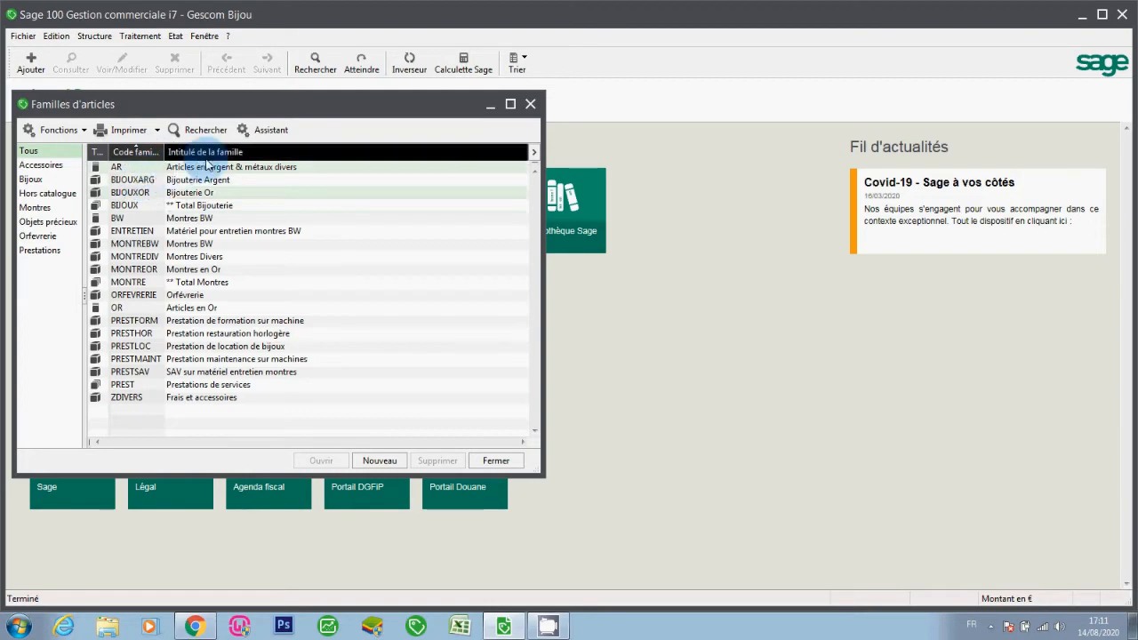
left_click(529, 104)
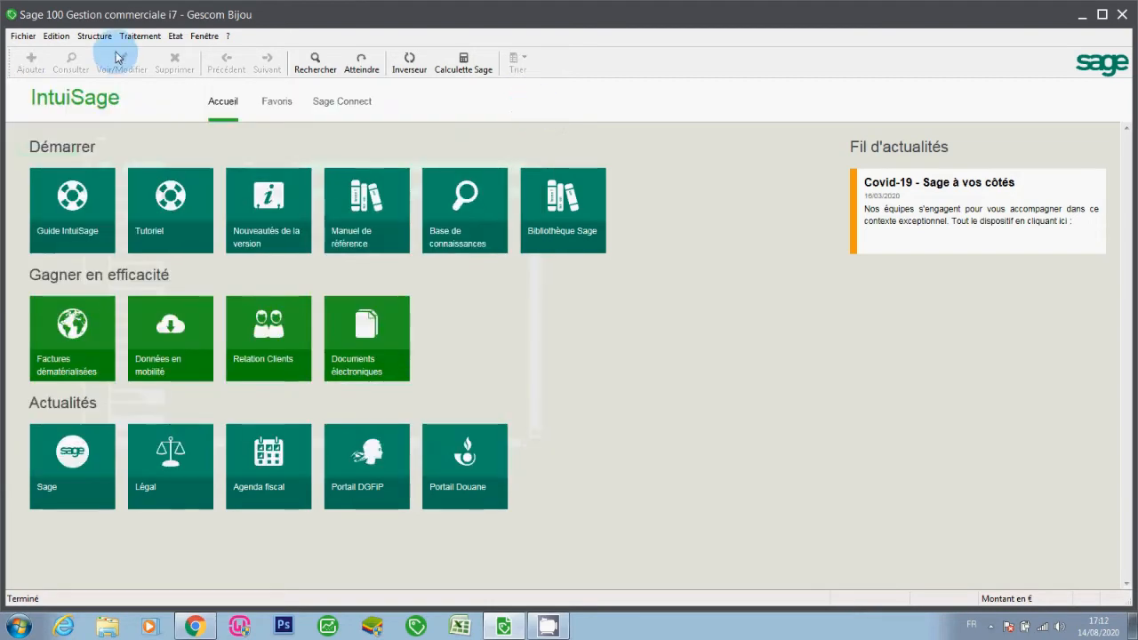
Examine the identification, description, free fields and parameters of article BAAR01 Bague Argent, then close its record without changes.
left_click(98, 35)
left_click(103, 50)
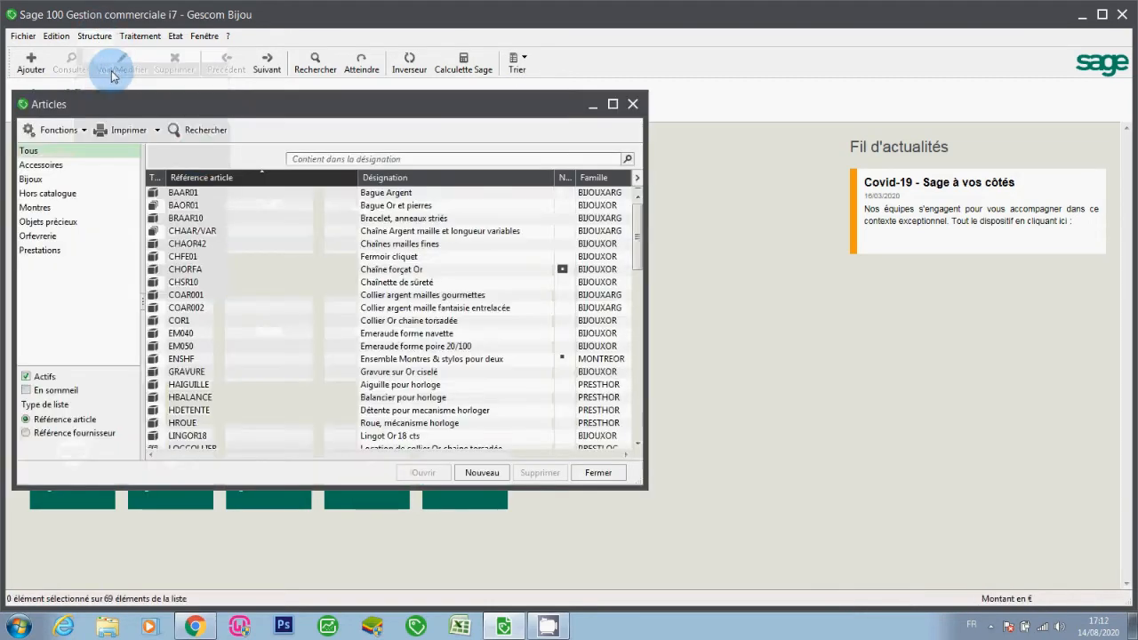
left_click(192, 194)
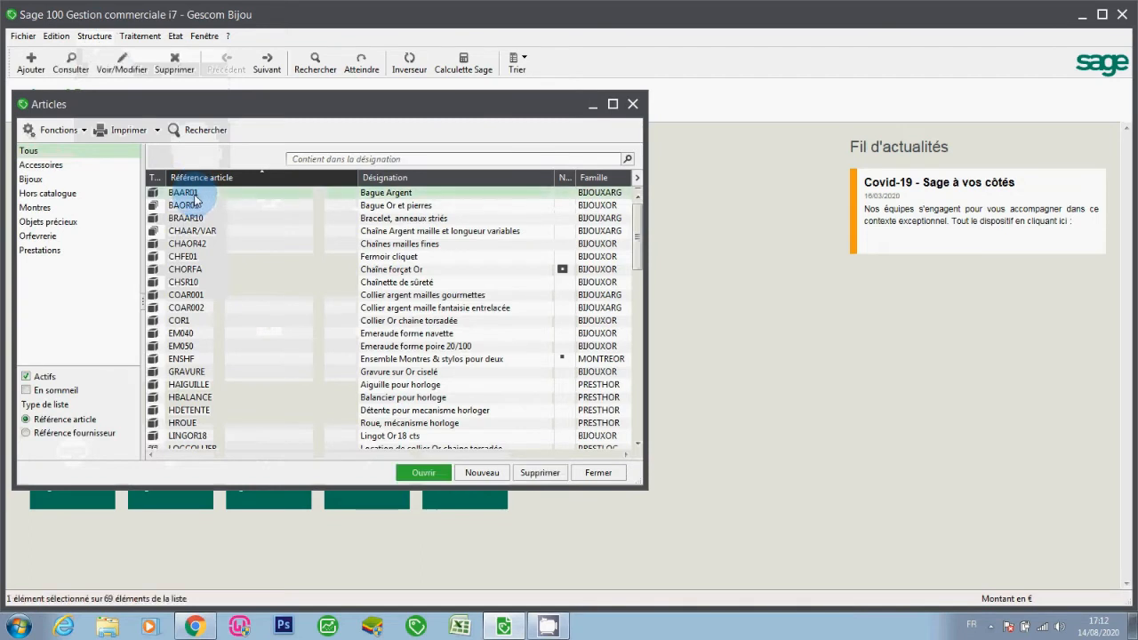
double_click(193, 194)
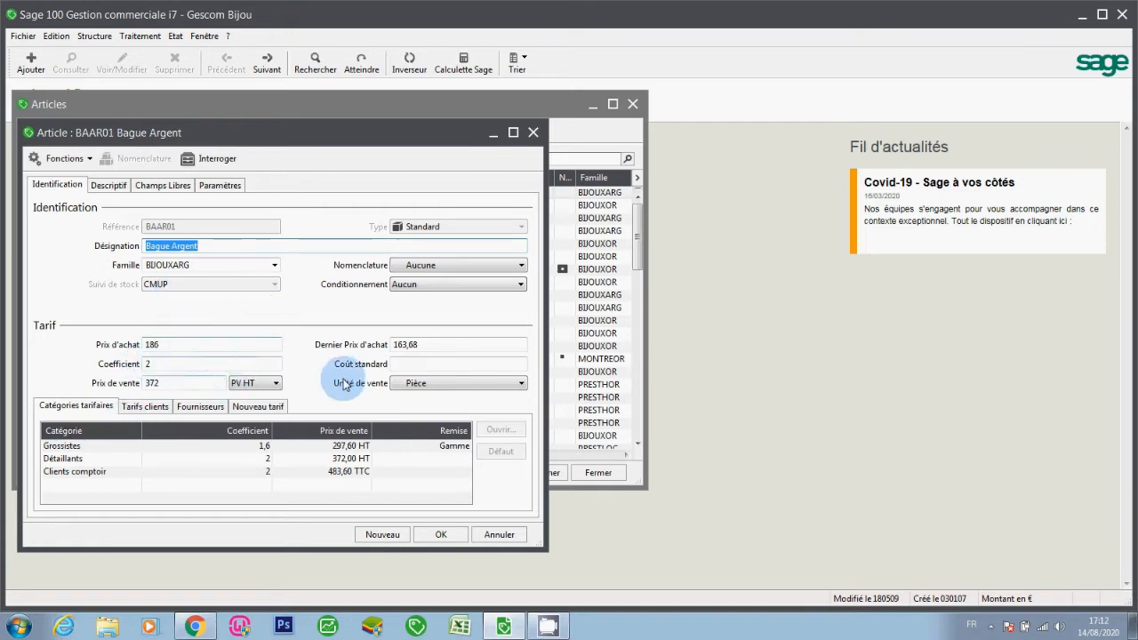
left_click(109, 184)
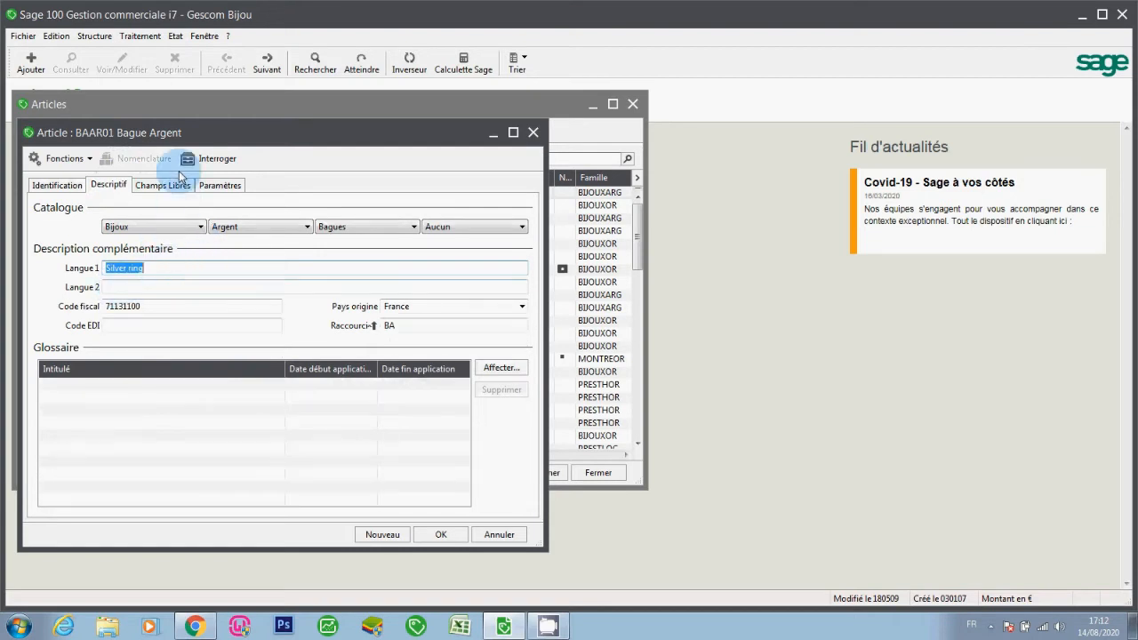
left_click(162, 187)
left_click(213, 186)
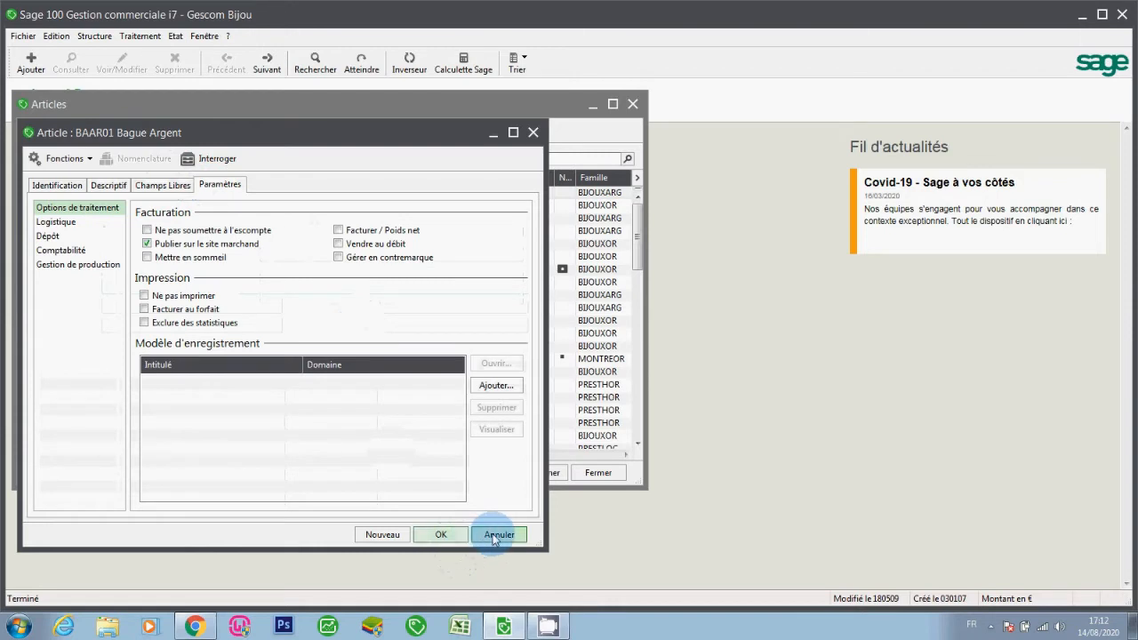
left_click(57, 185)
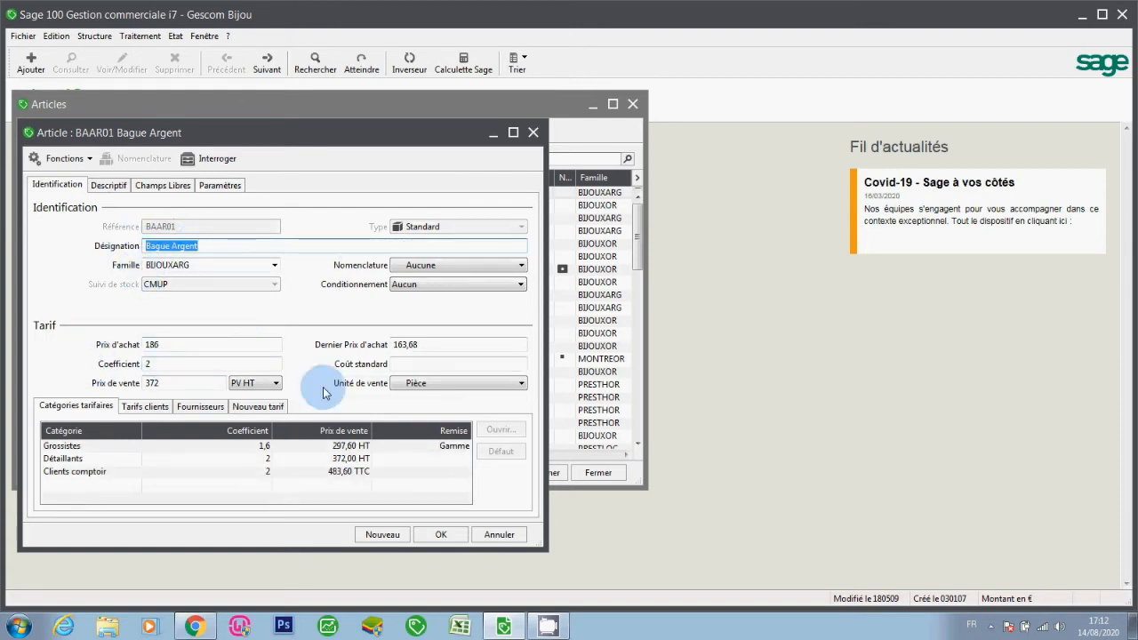
left_click(498, 534)
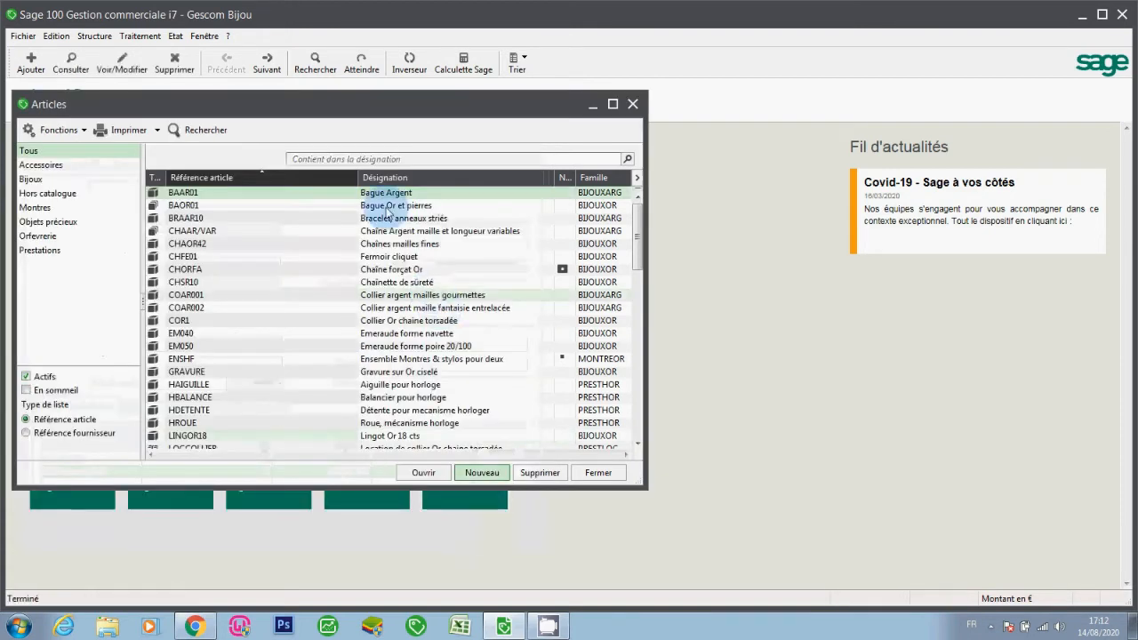
View the identification record of the client Bague's en or, then close it along with the Clients and Articles lists.
left_click(94, 36)
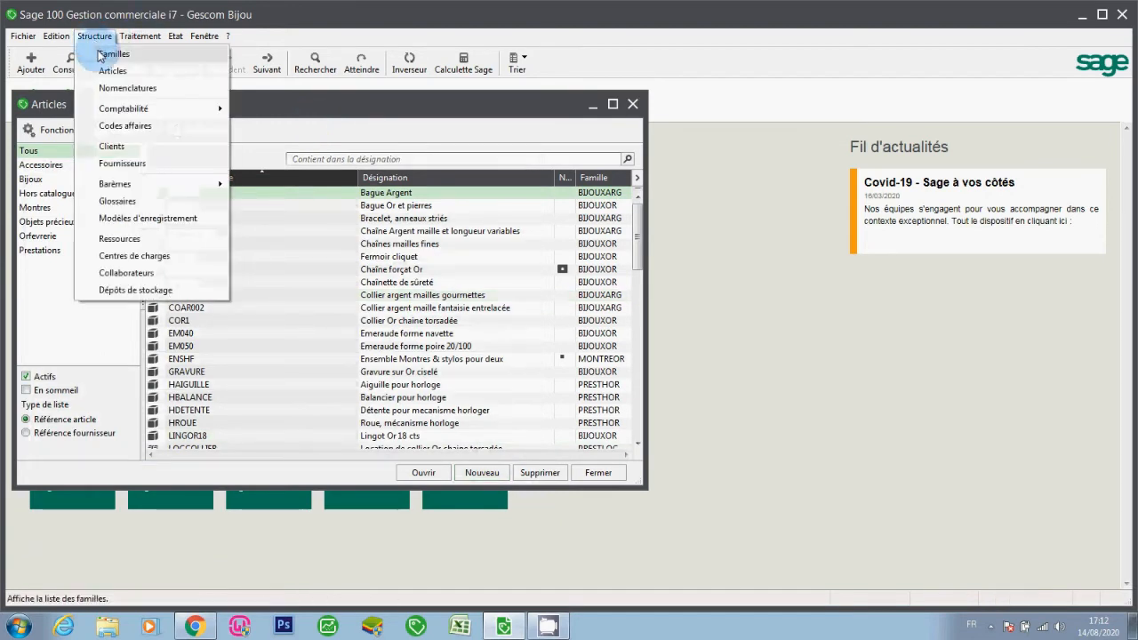
left_click(112, 146)
left_click(141, 224)
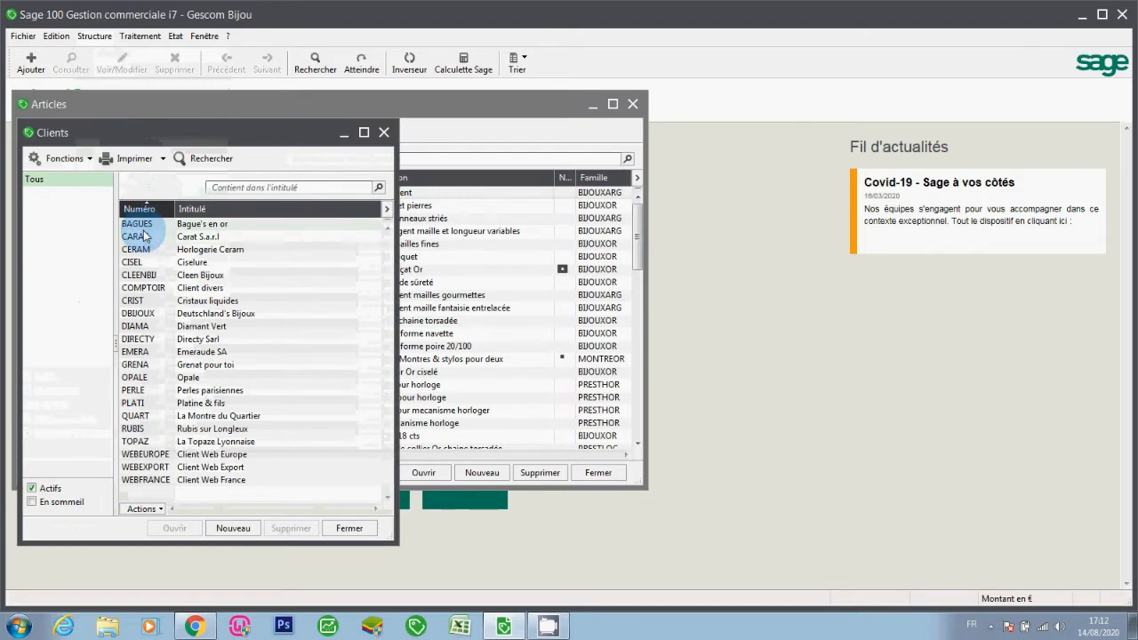
double_click(142, 228)
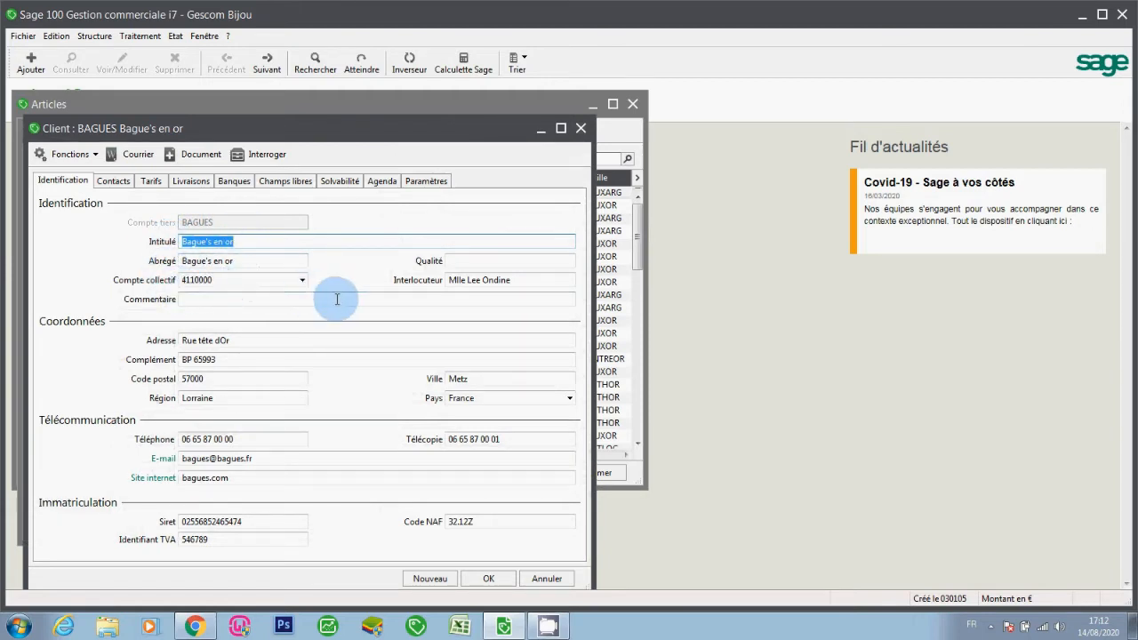
left_click(580, 129)
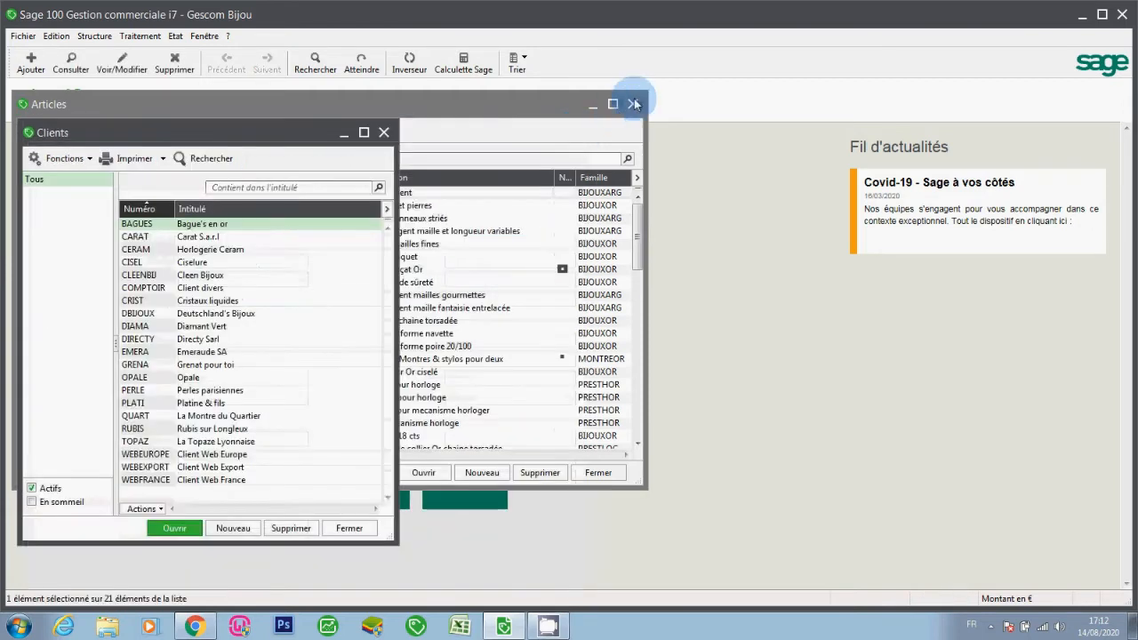
left_click(632, 104)
left_click(632, 104)
left_click(384, 133)
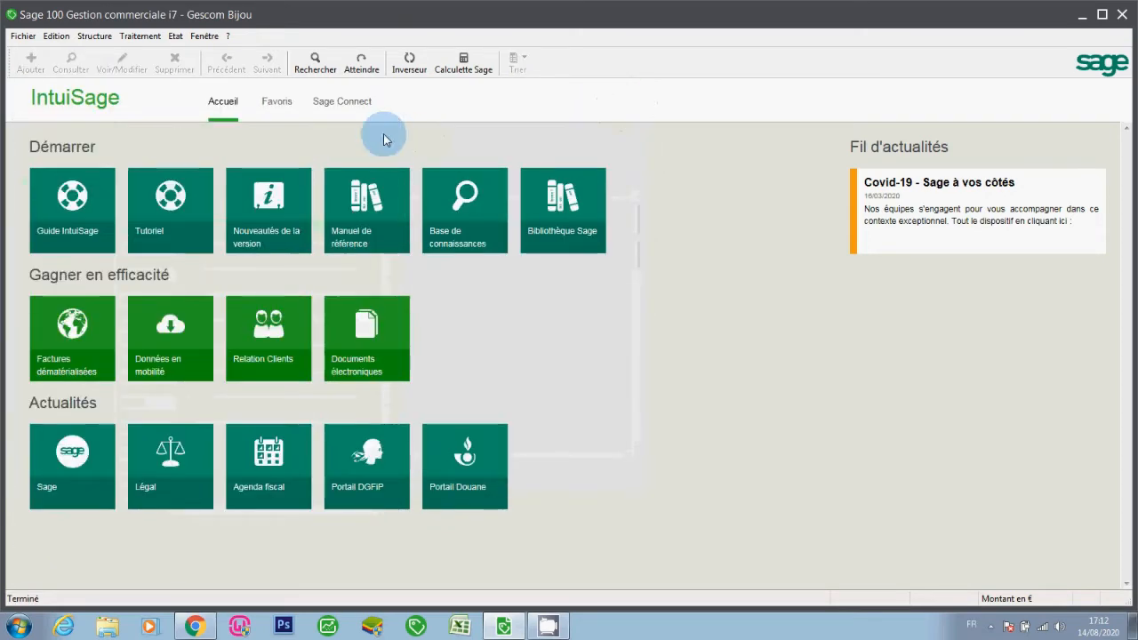
Create a new configurable import/export format file named famille in the données folder inside ma ste on the desktop.
left_click(24, 39)
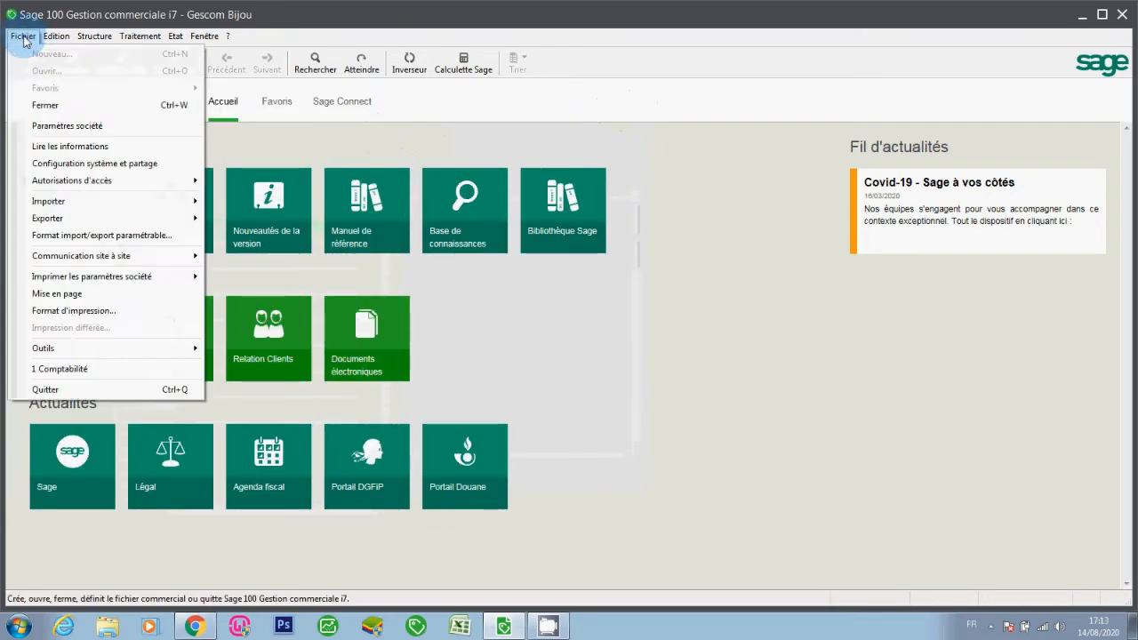
left_click(114, 240)
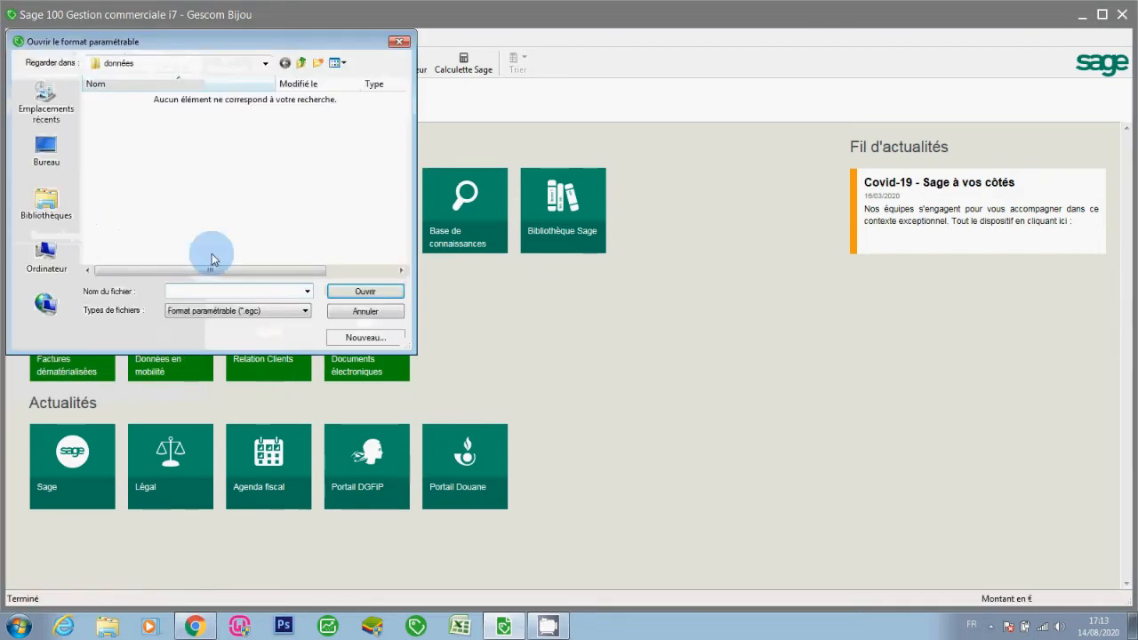
left_click(301, 63)
left_click(301, 64)
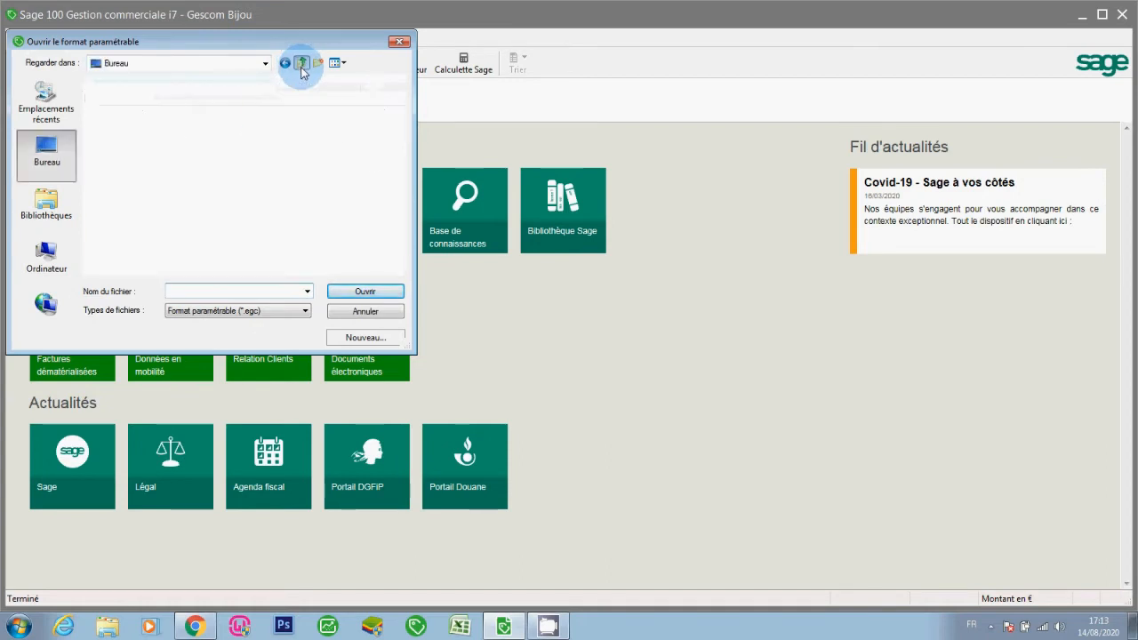
double_click(296, 214)
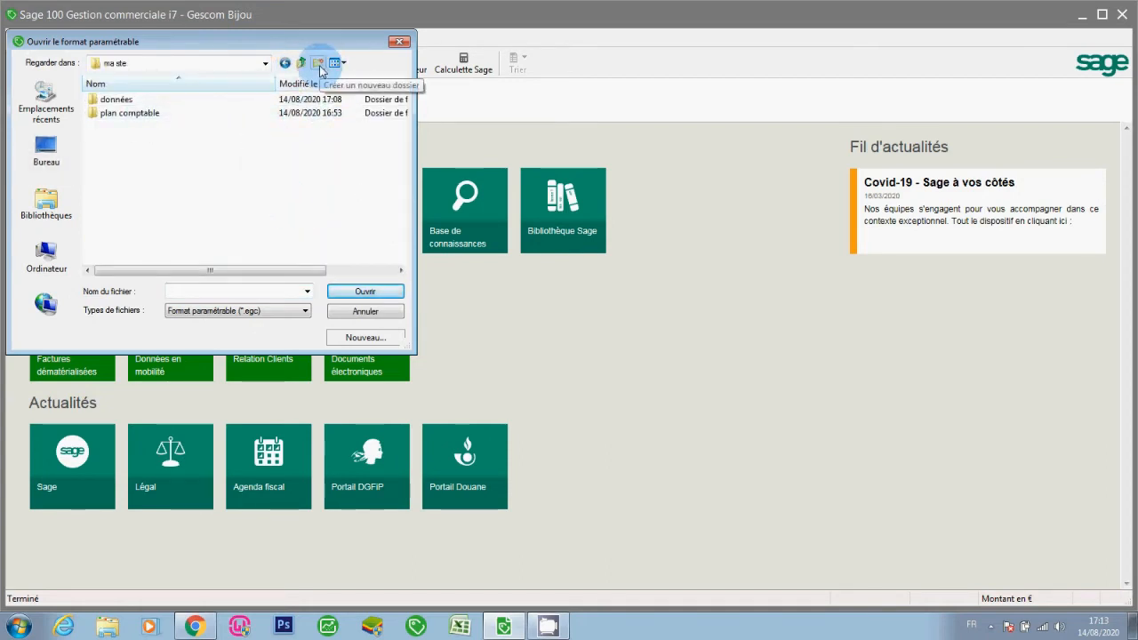
left_click(113, 100)
left_click(113, 99)
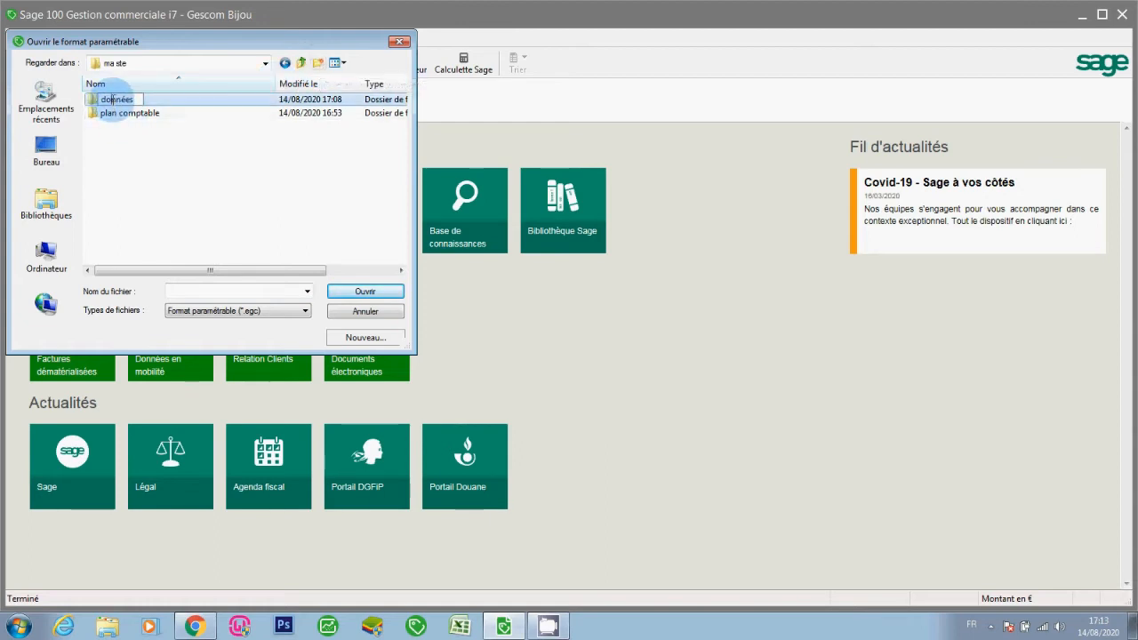
left_click(96, 104)
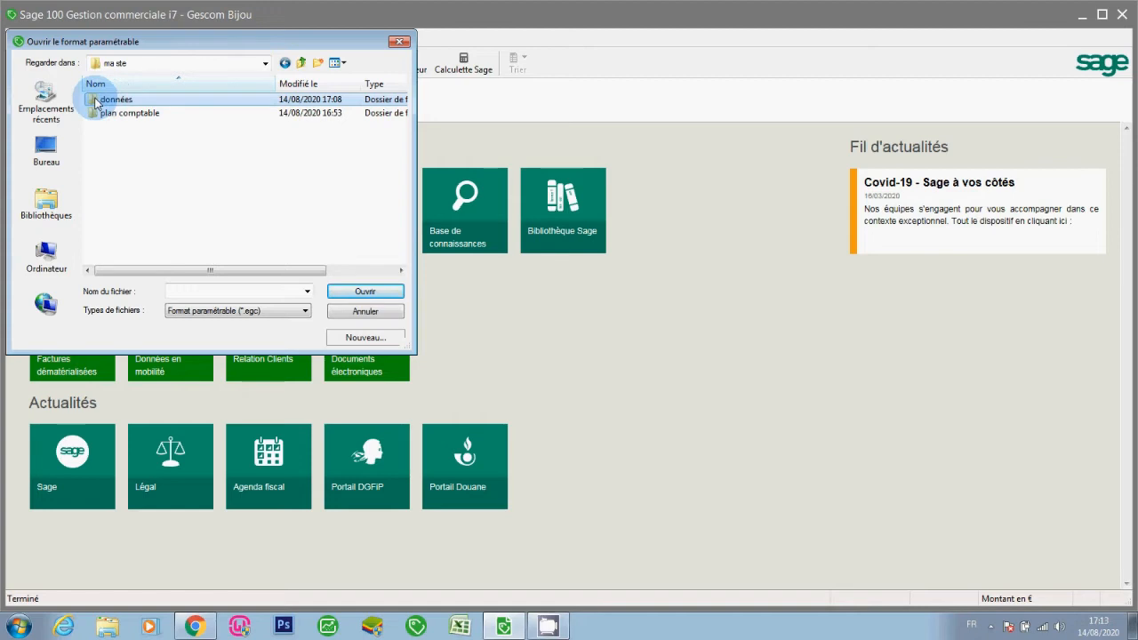
double_click(96, 104)
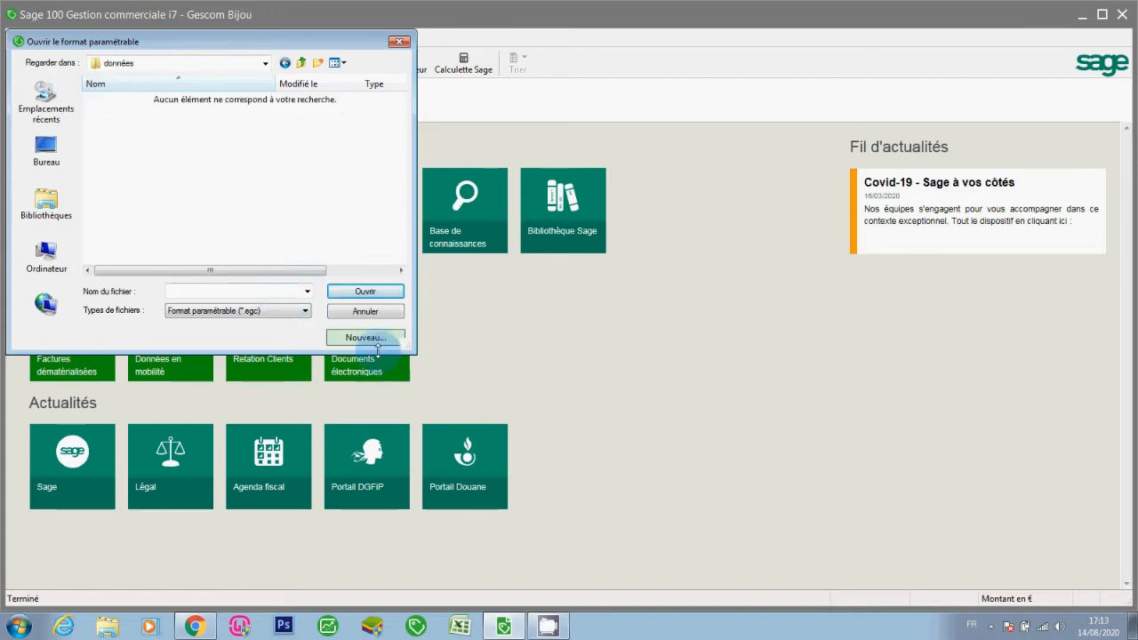
left_click(365, 338)
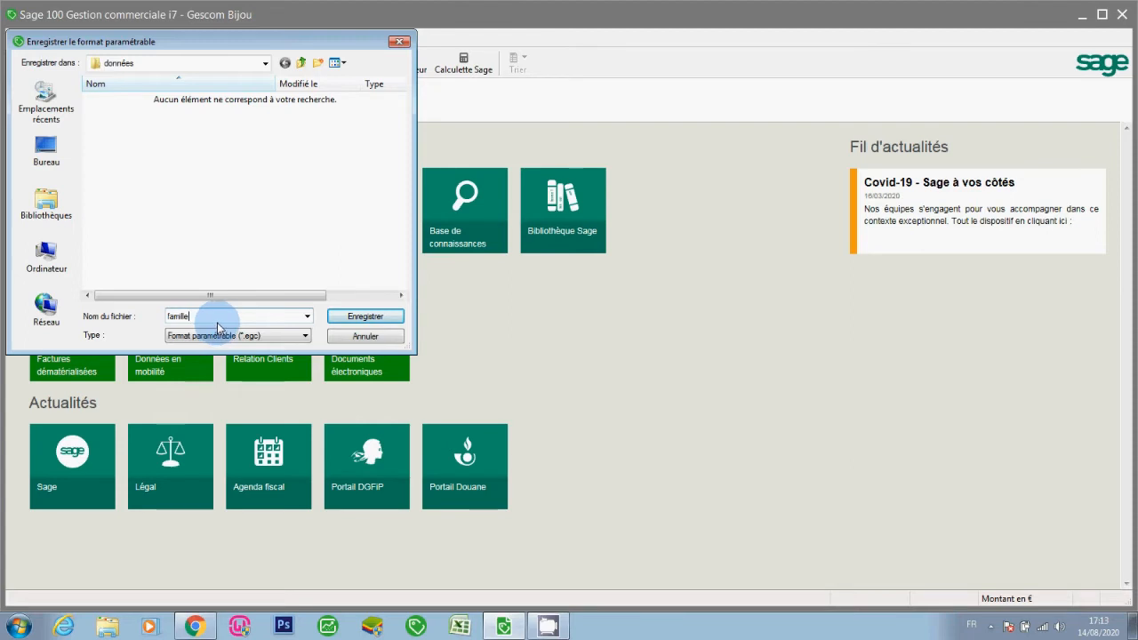
left_click(364, 316)
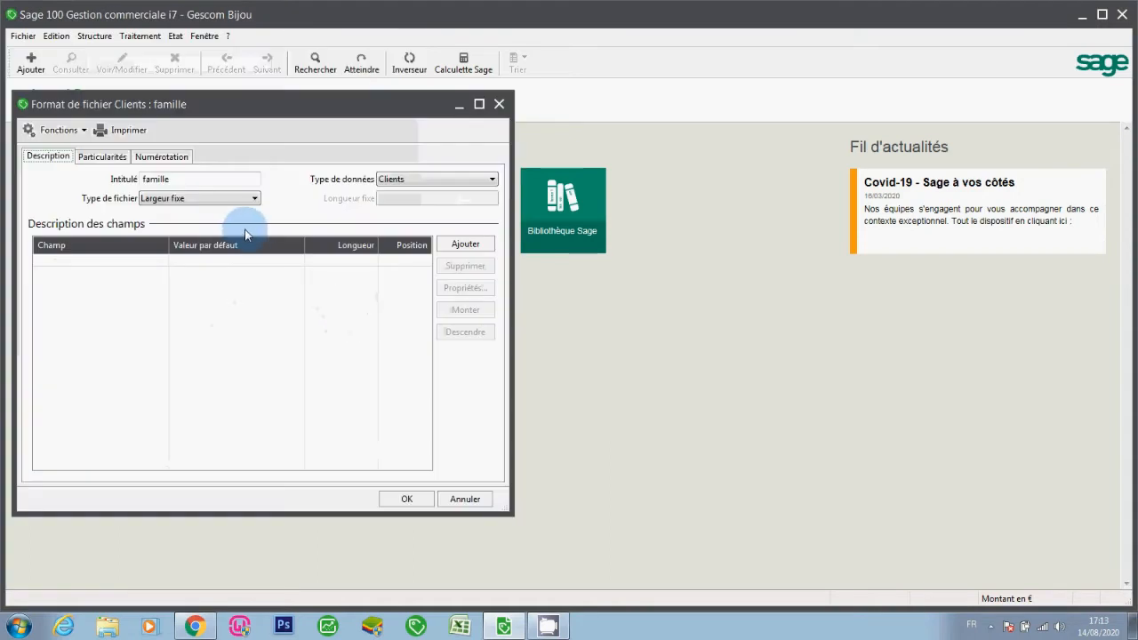
Set the famille format's file type to Délimité and its data type to Familles.
left_click(193, 198)
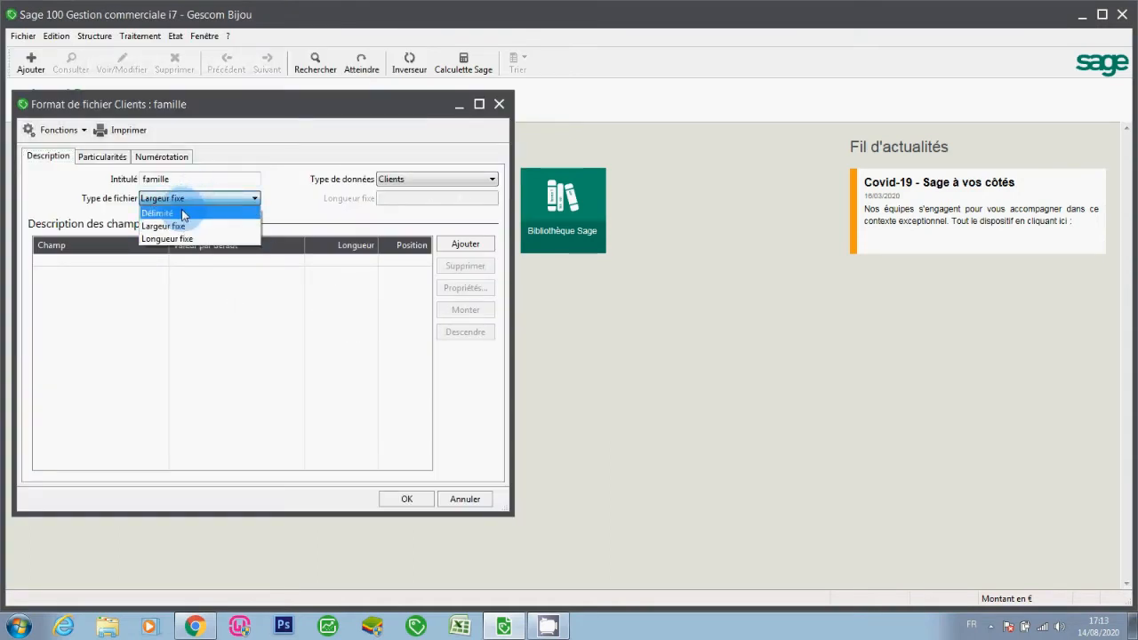
left_click(182, 214)
left_click(628, 371)
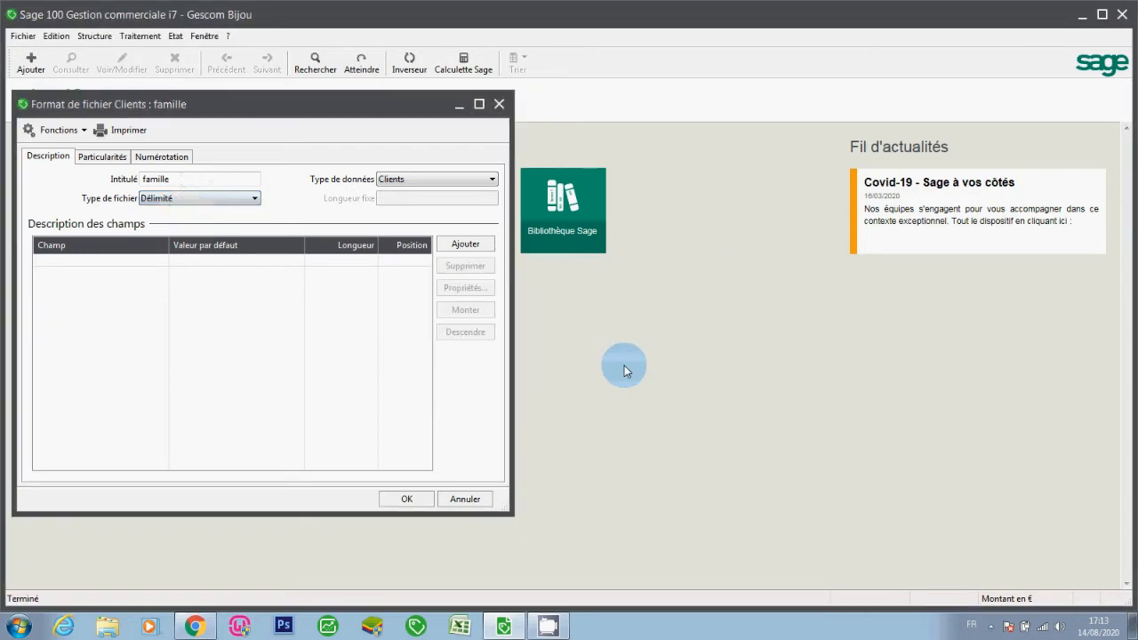
left_click(448, 178)
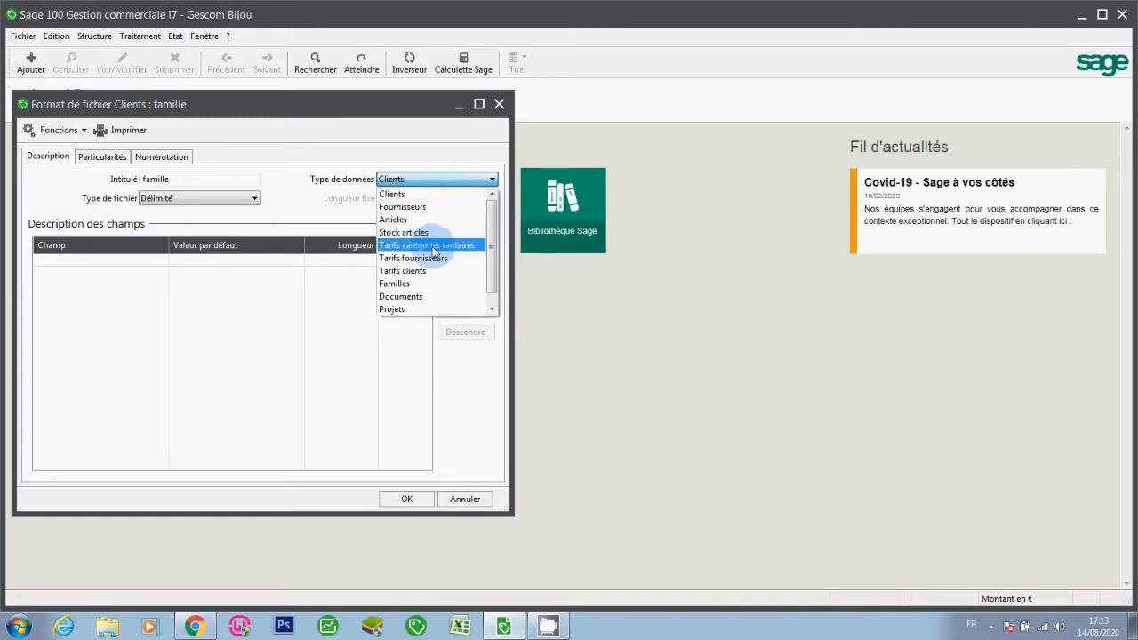
left_click(491, 308)
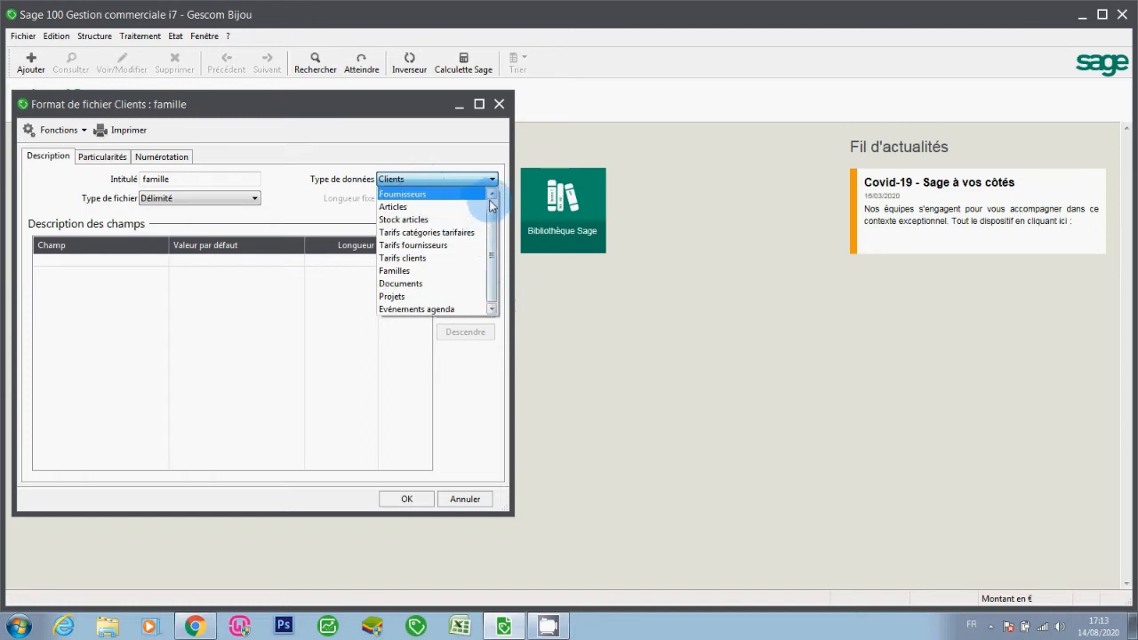
scroll(493, 206, "up", 1)
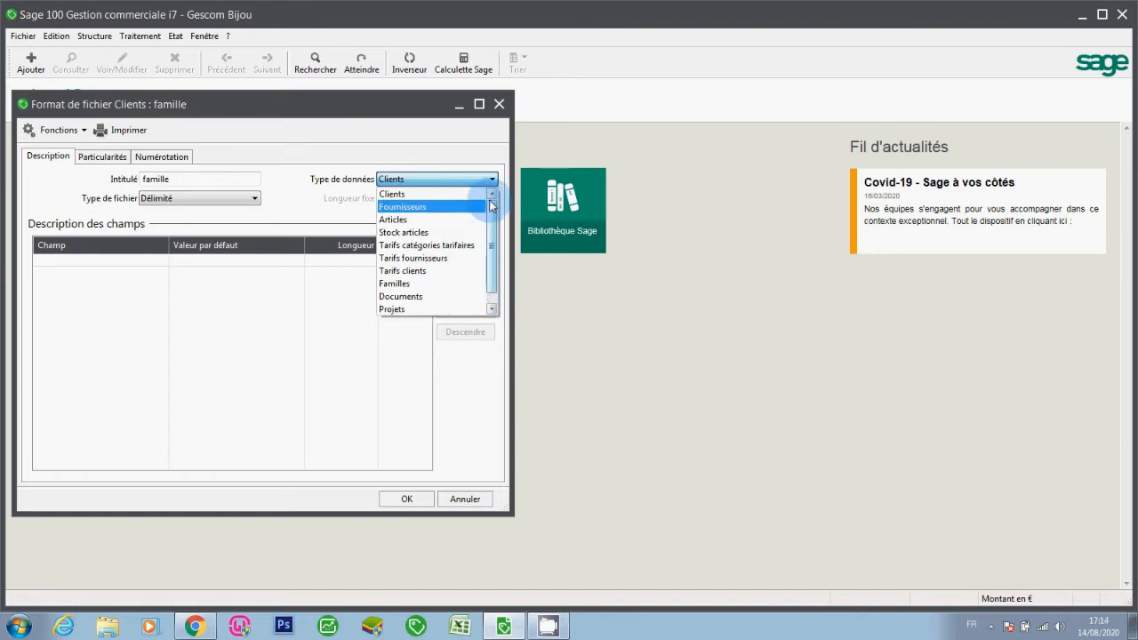
left_click(437, 288)
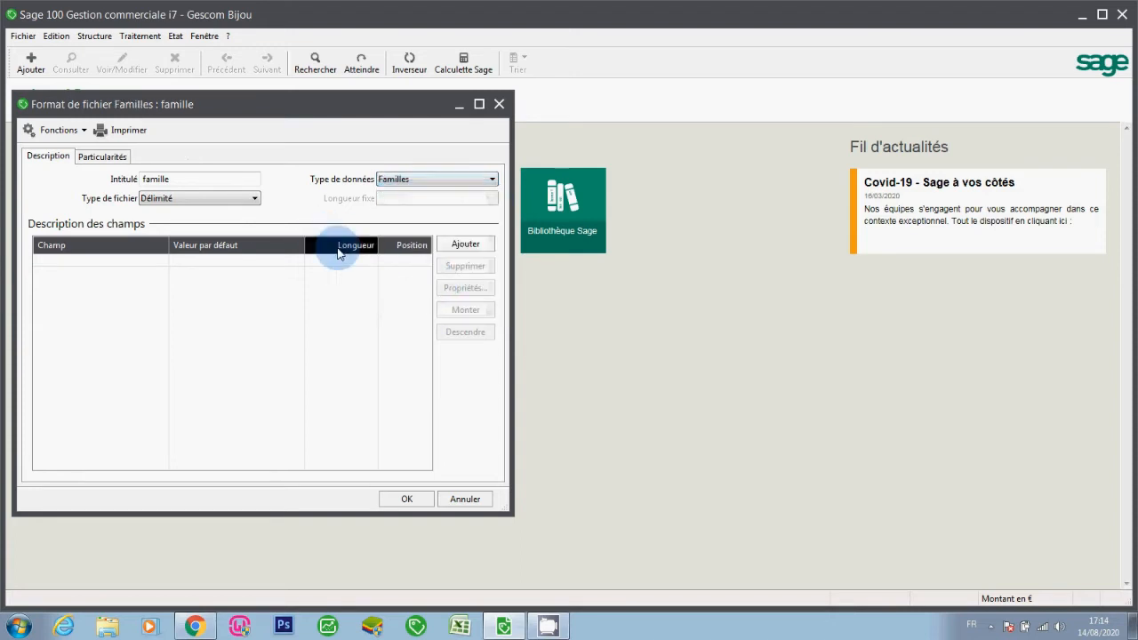
Add two field rows to the famille format's field description, choosing Code as the first field.
left_click(466, 244)
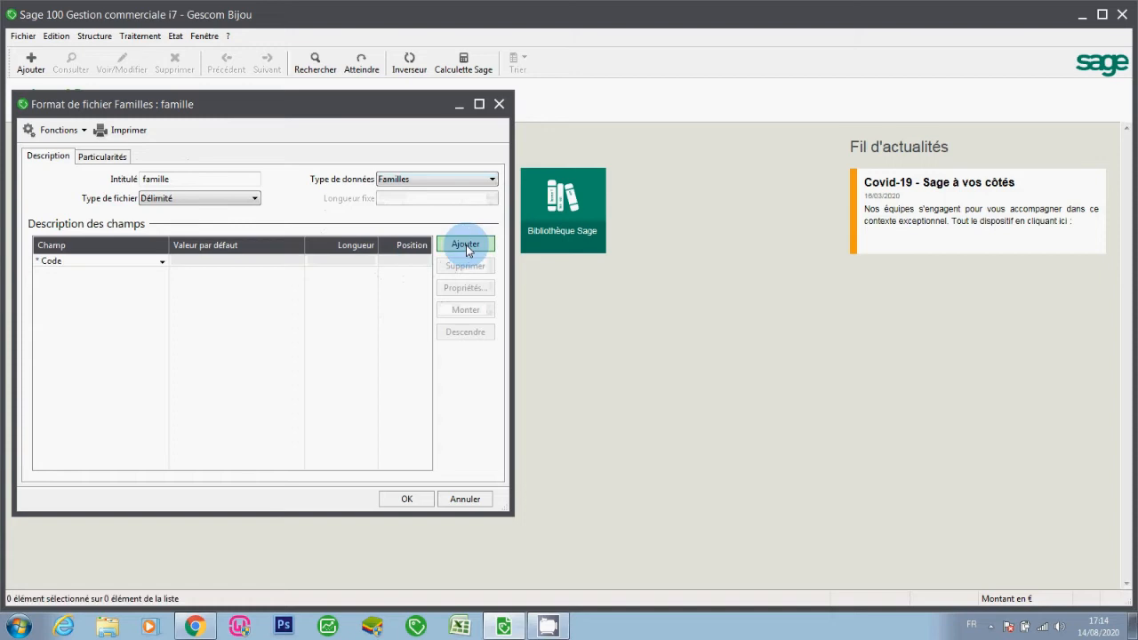
left_click(466, 244)
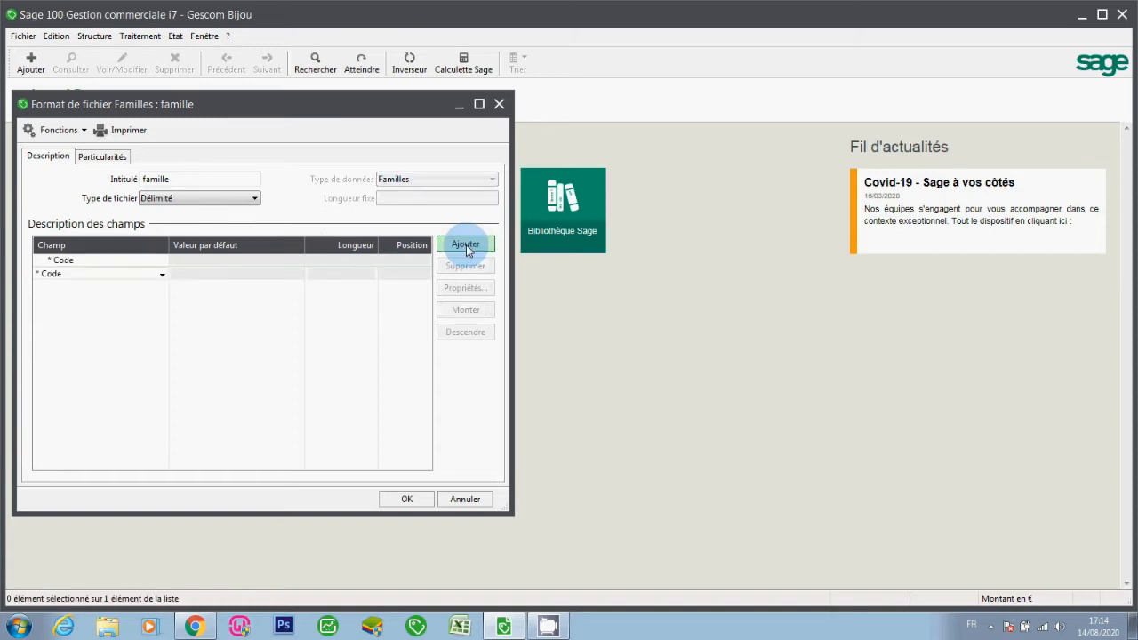
left_click(138, 264)
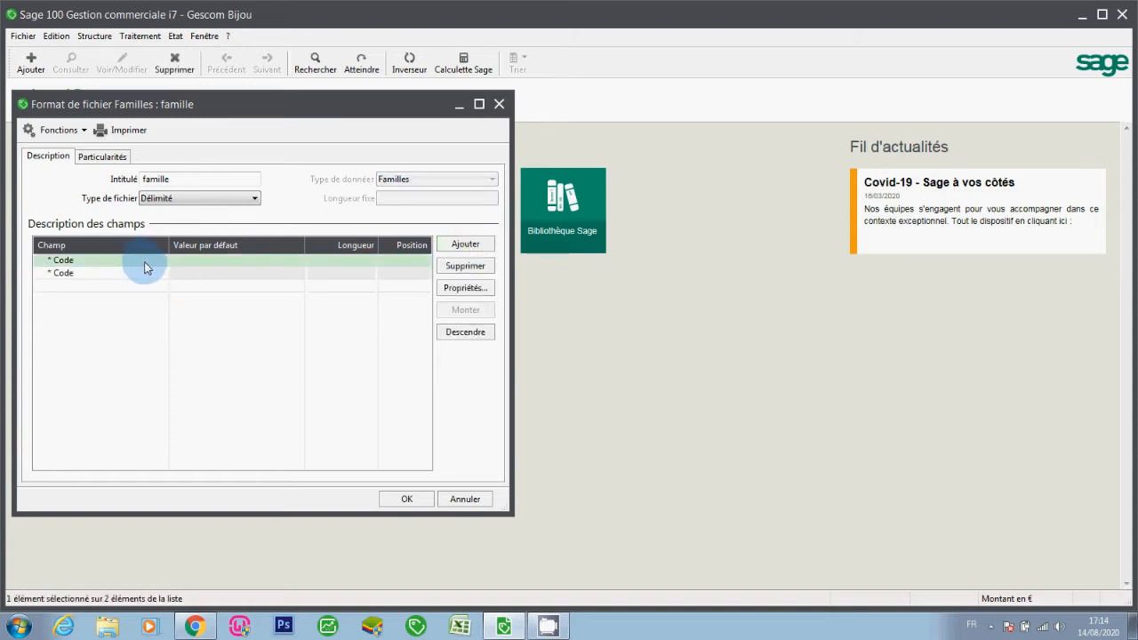
left_click(161, 274)
left_click(159, 262)
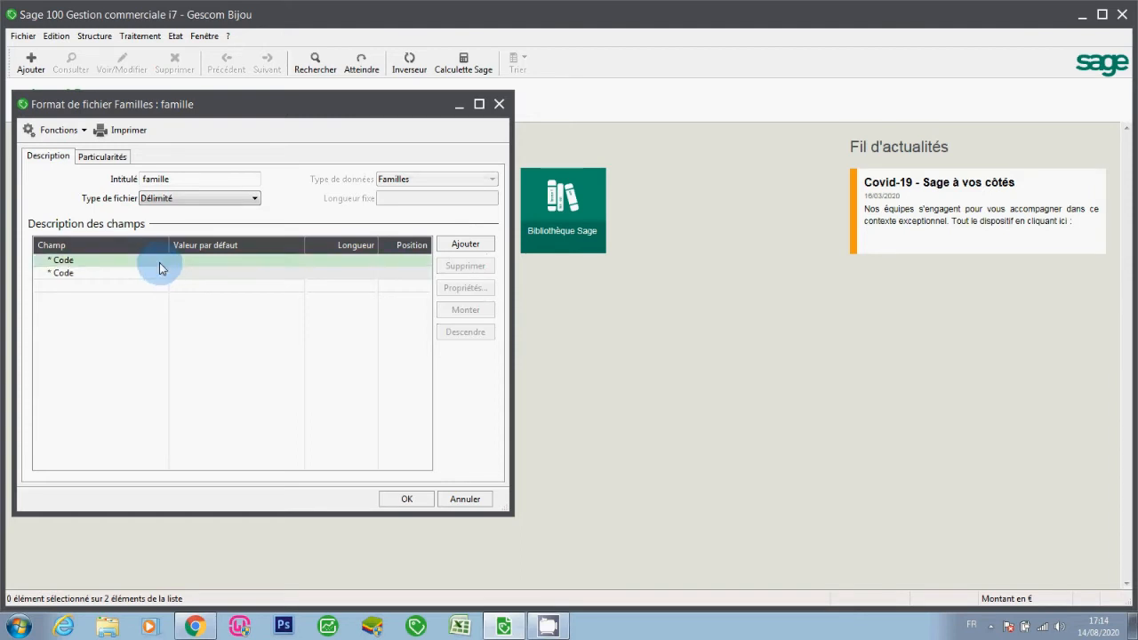
left_click(162, 265)
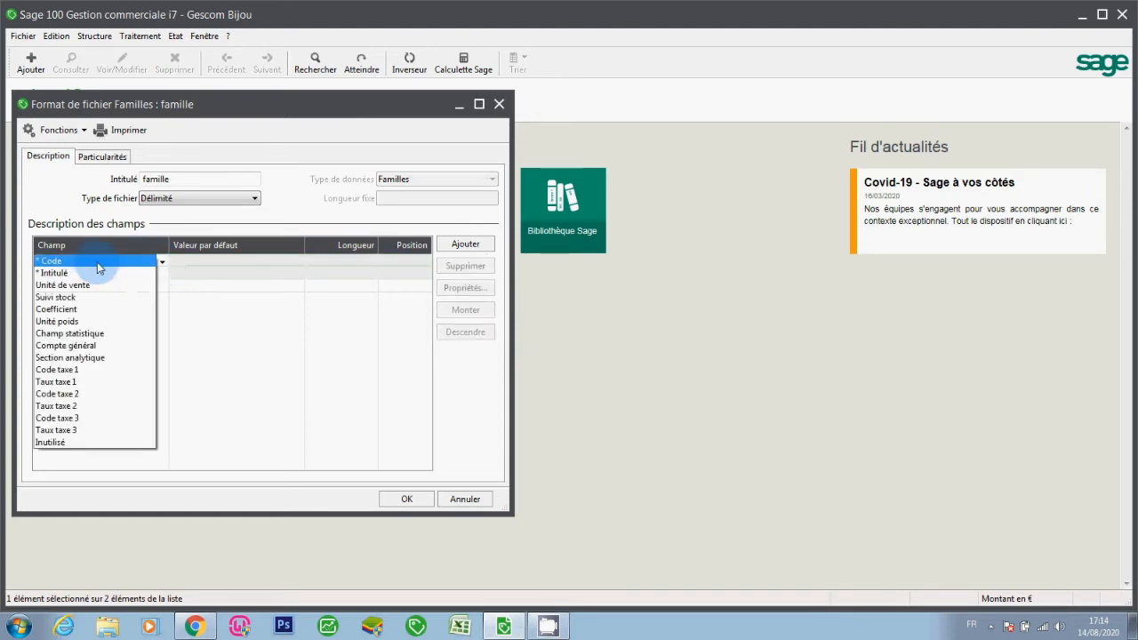
left_click(39, 265)
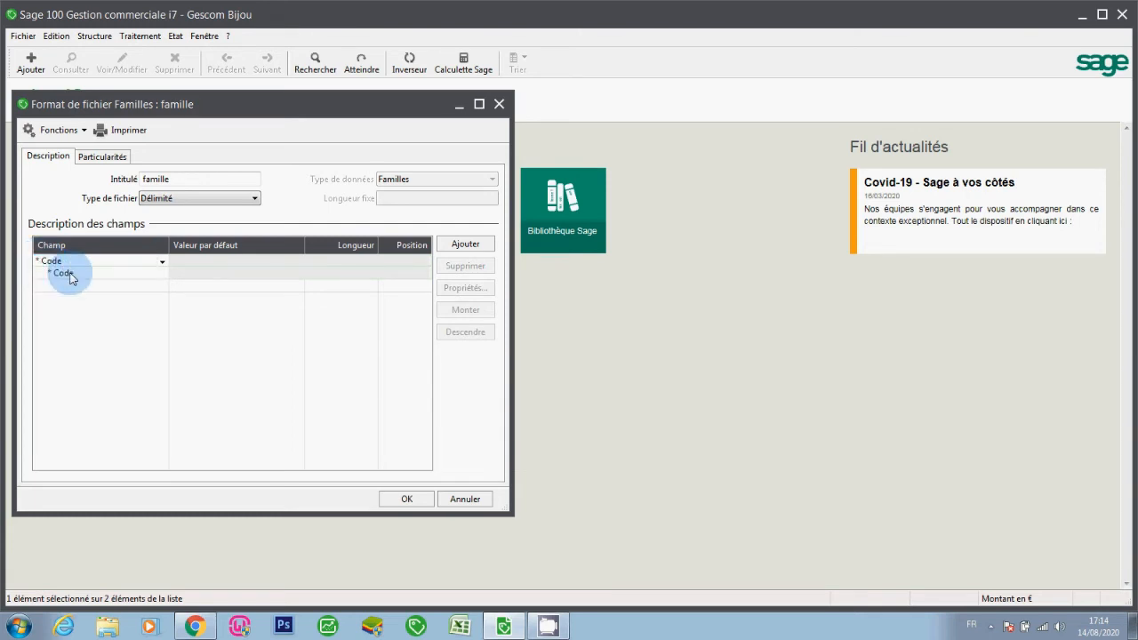
Change the second field row to Intitulé, then review the famille format's particularities and save it.
left_click(67, 274)
left_click(122, 279)
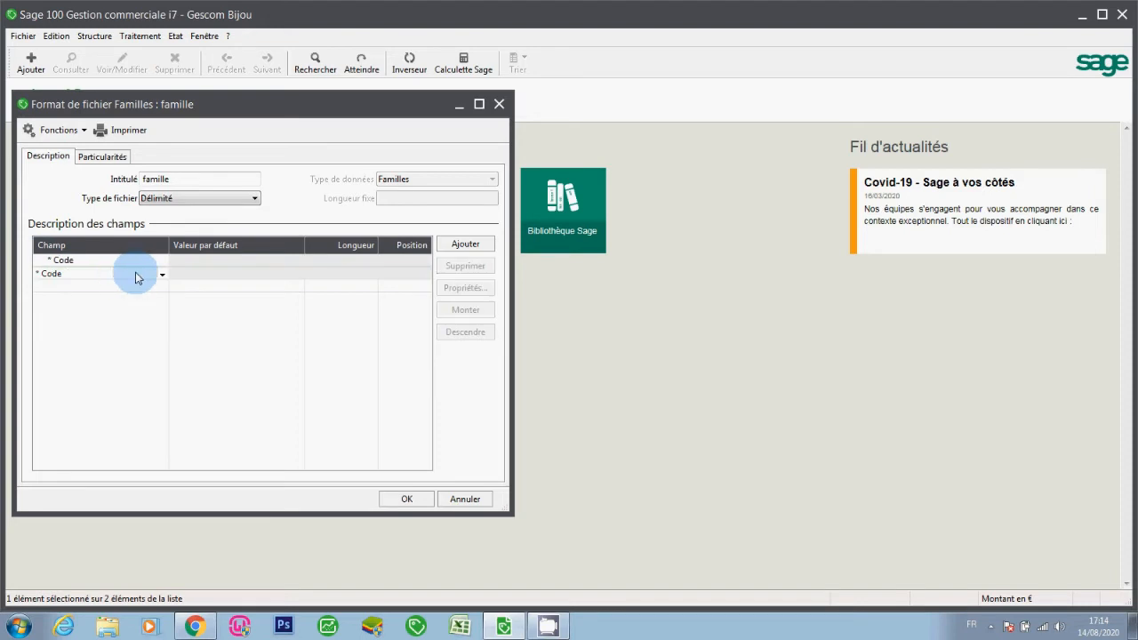
left_click(161, 275)
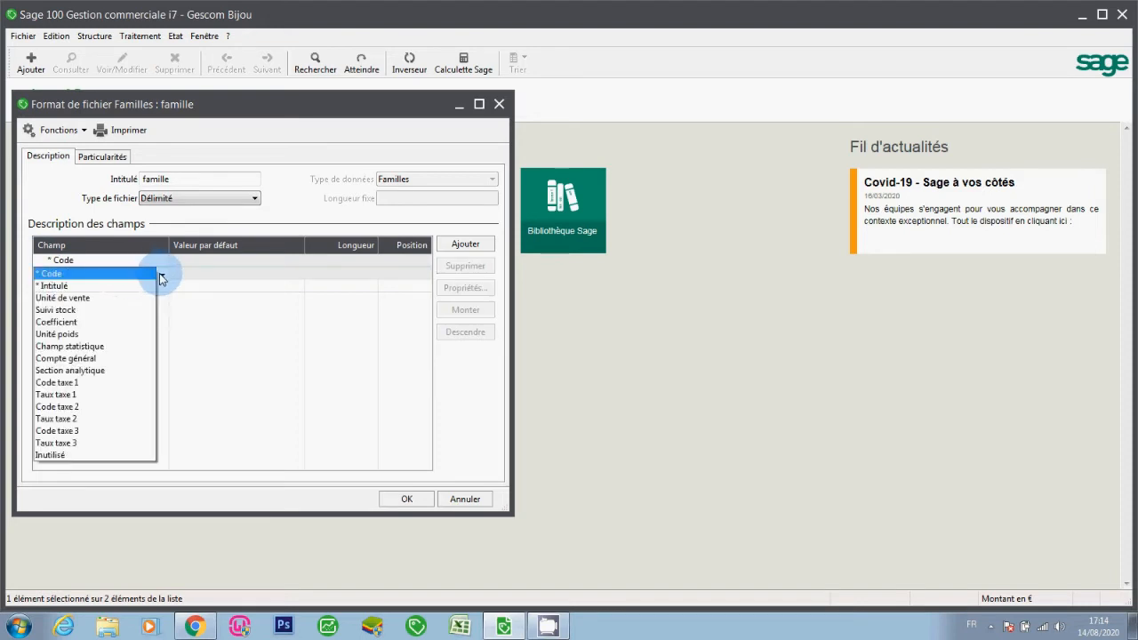
left_click(117, 286)
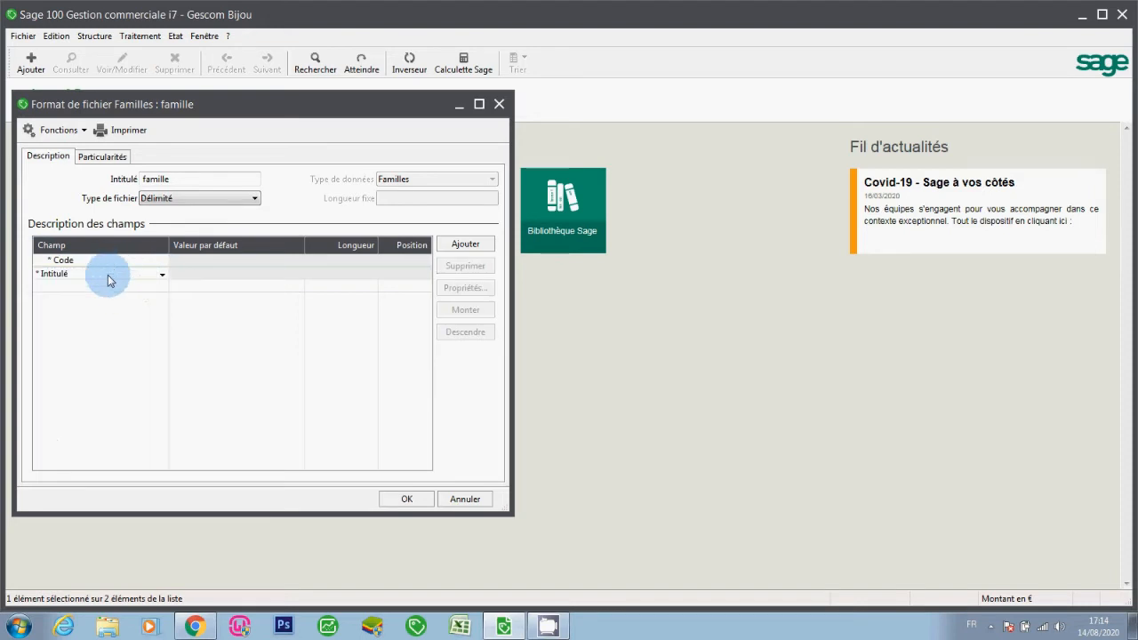
left_click(109, 282)
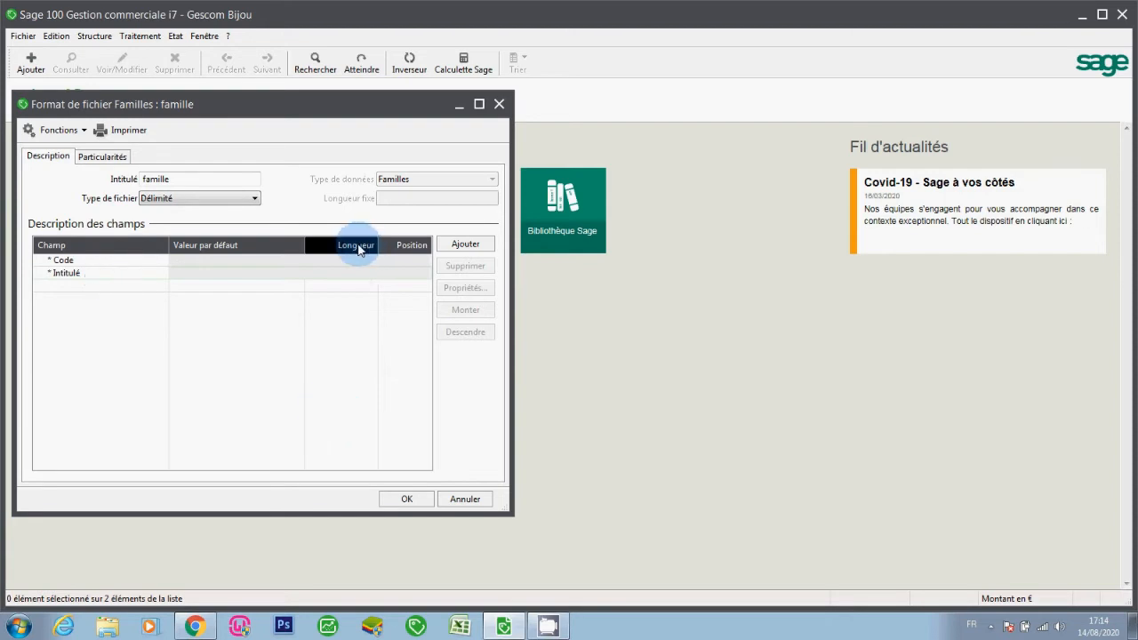
left_click(104, 157)
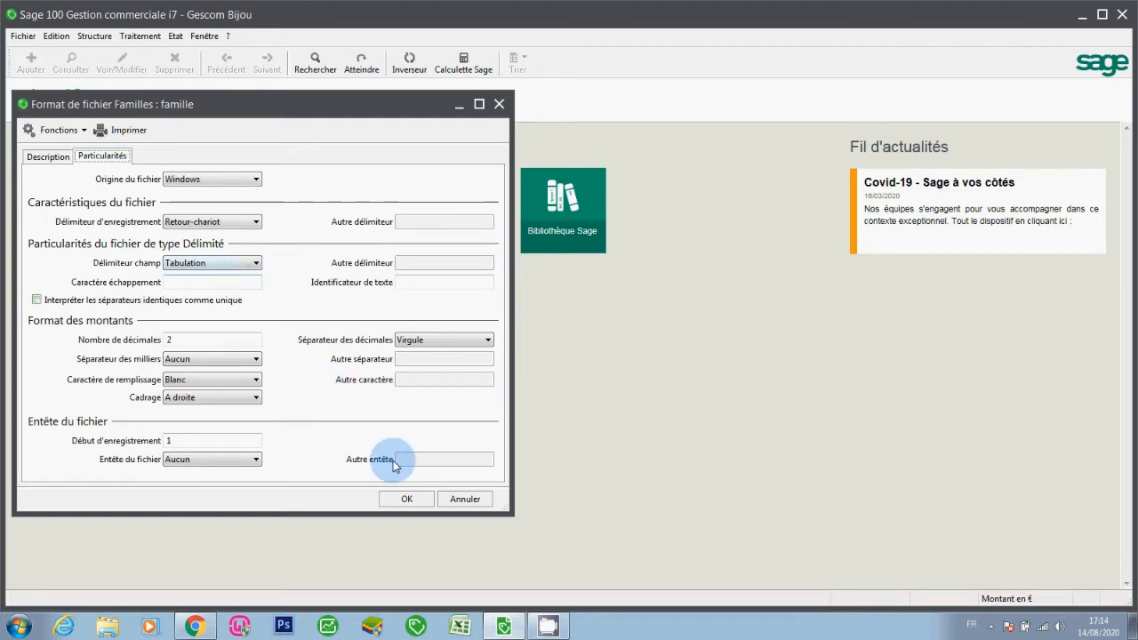
left_click(406, 500)
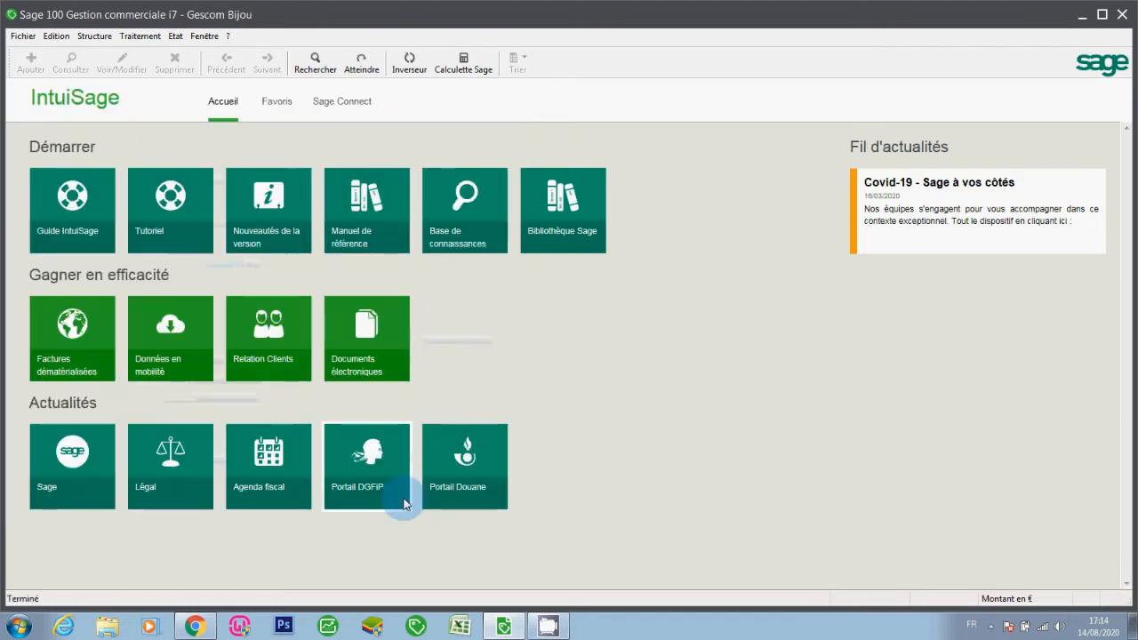
Create another configurable import/export format file named pdt in the données folder.
left_click(32, 41)
left_click(139, 233)
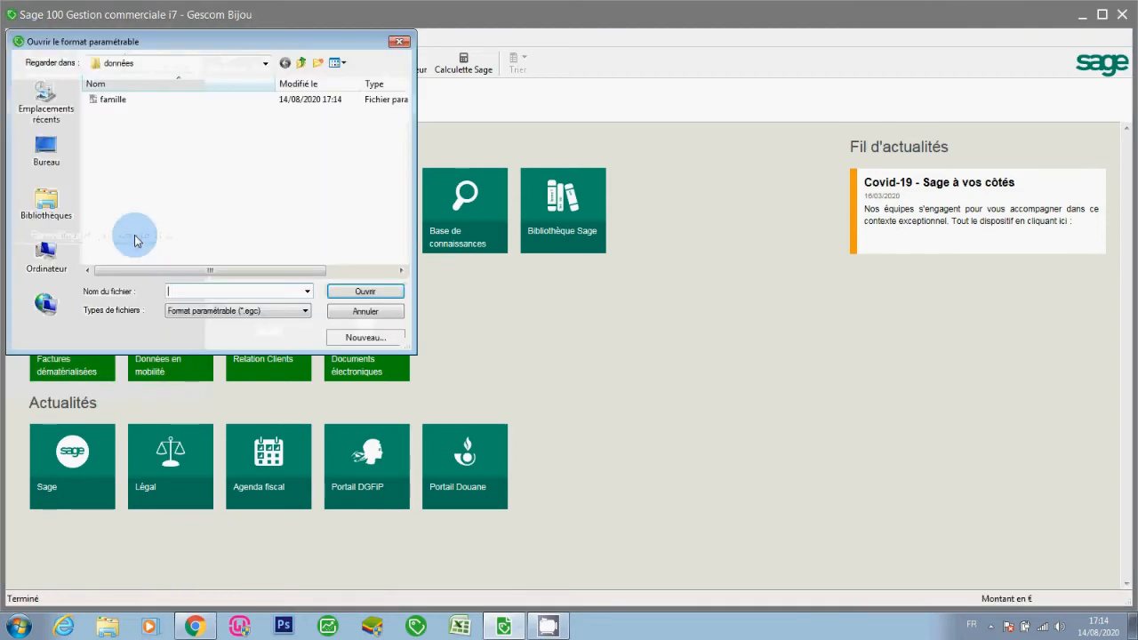
left_click(352, 338)
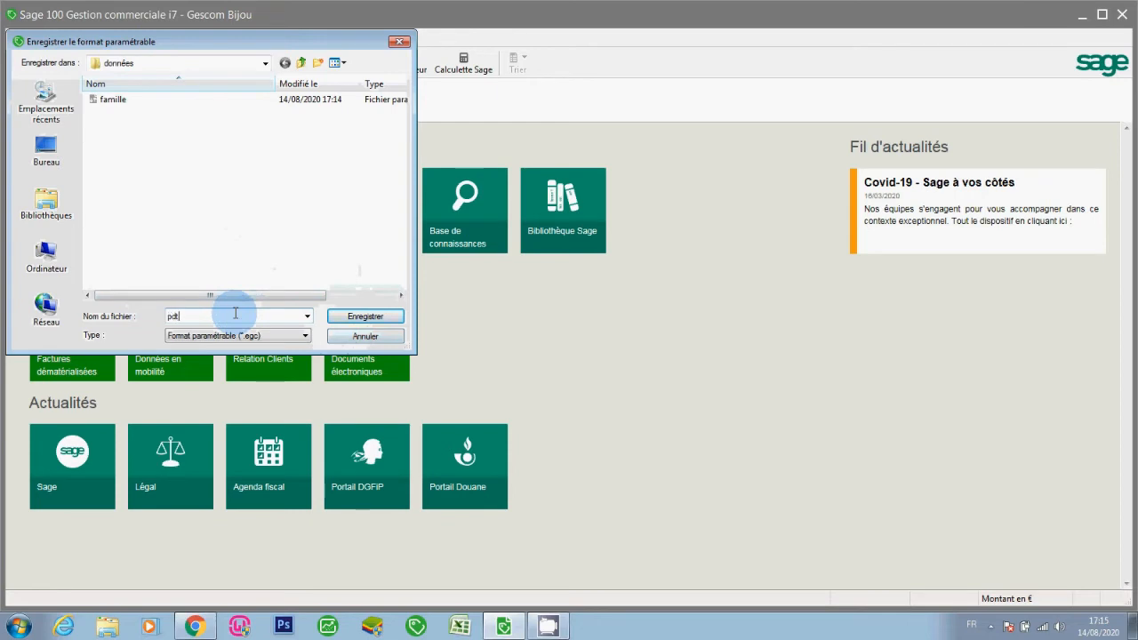
left_click(363, 320)
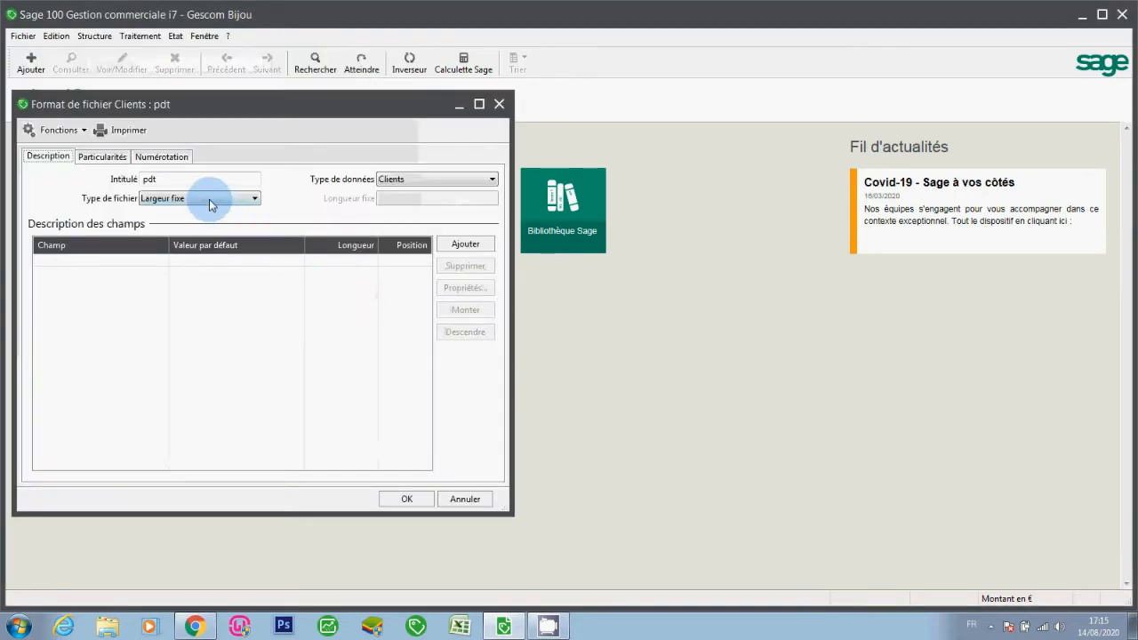
Set the pdt format's file type to Délimité, confirming the change, and its data type to Articles.
left_click(211, 203)
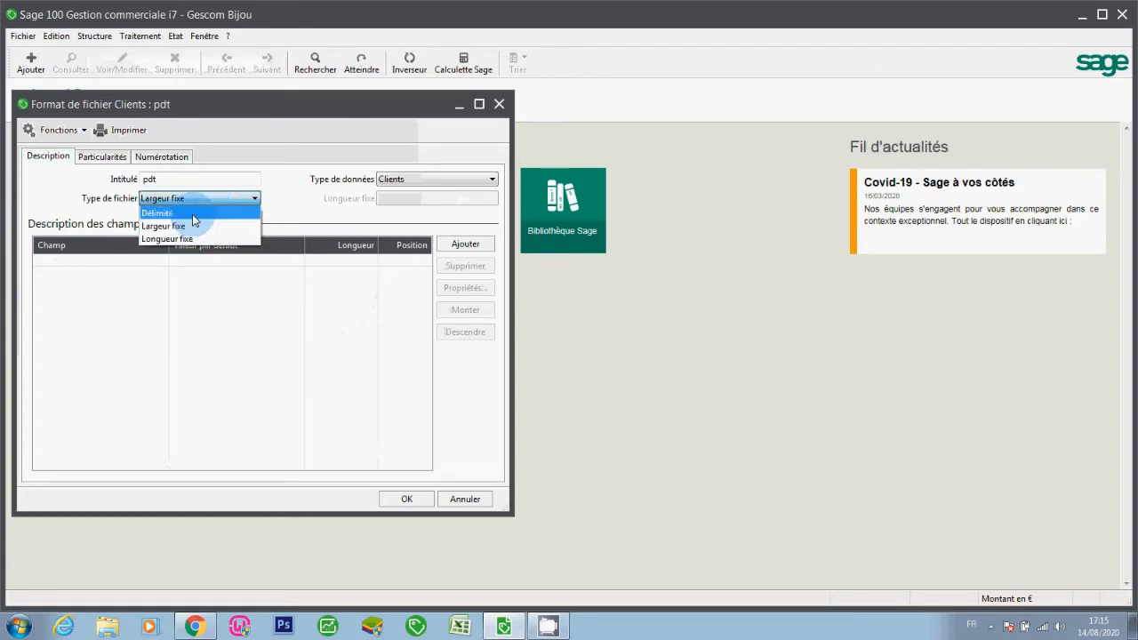
left_click(192, 215)
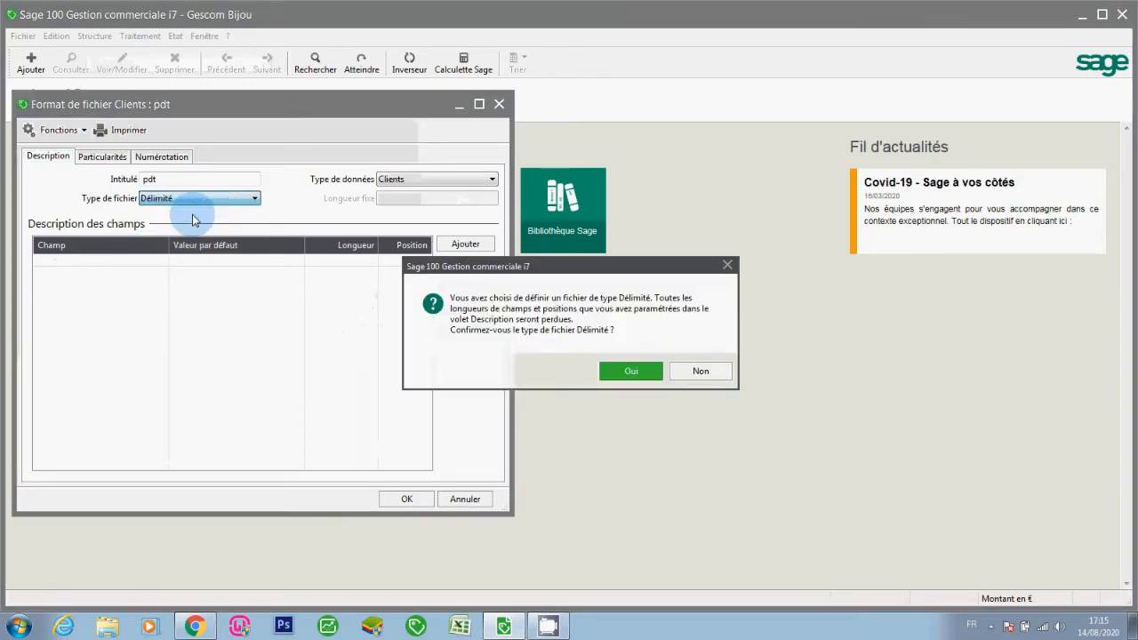
left_click(620, 370)
left_click(432, 182)
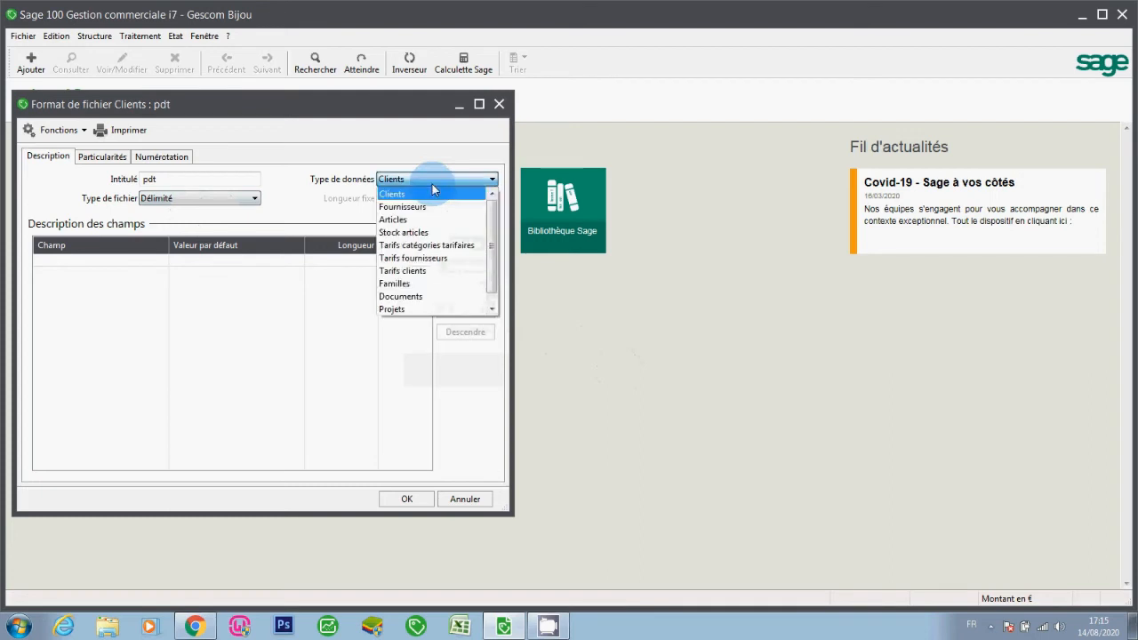
left_click(426, 219)
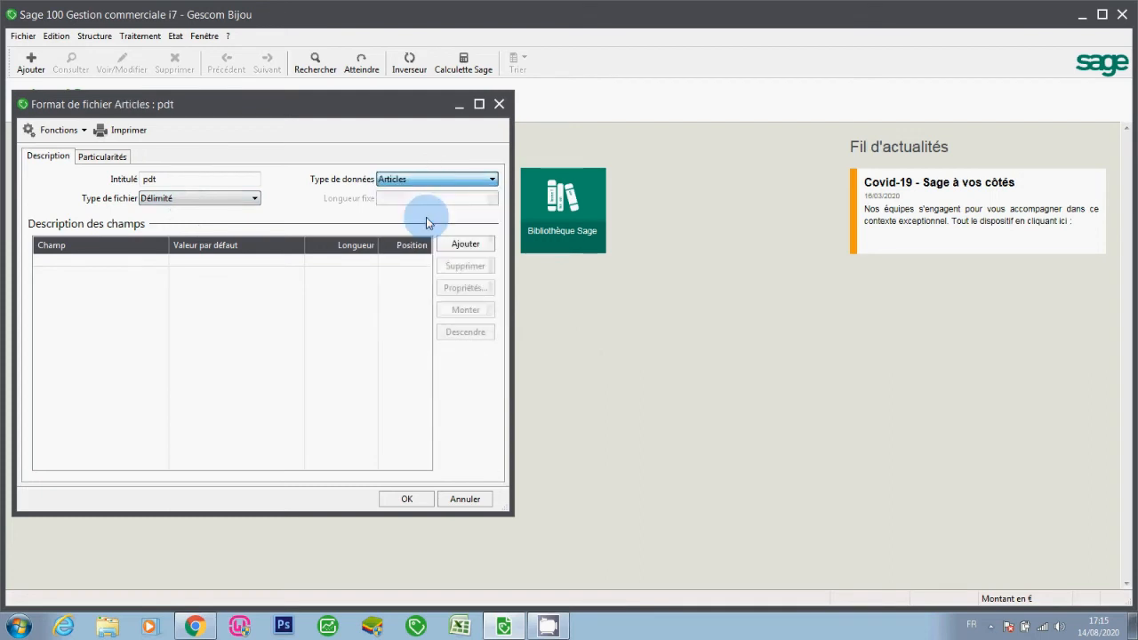
Add the fields Référence, Désignation and Famille, in that order, to the pdt format's field description.
left_click(461, 246)
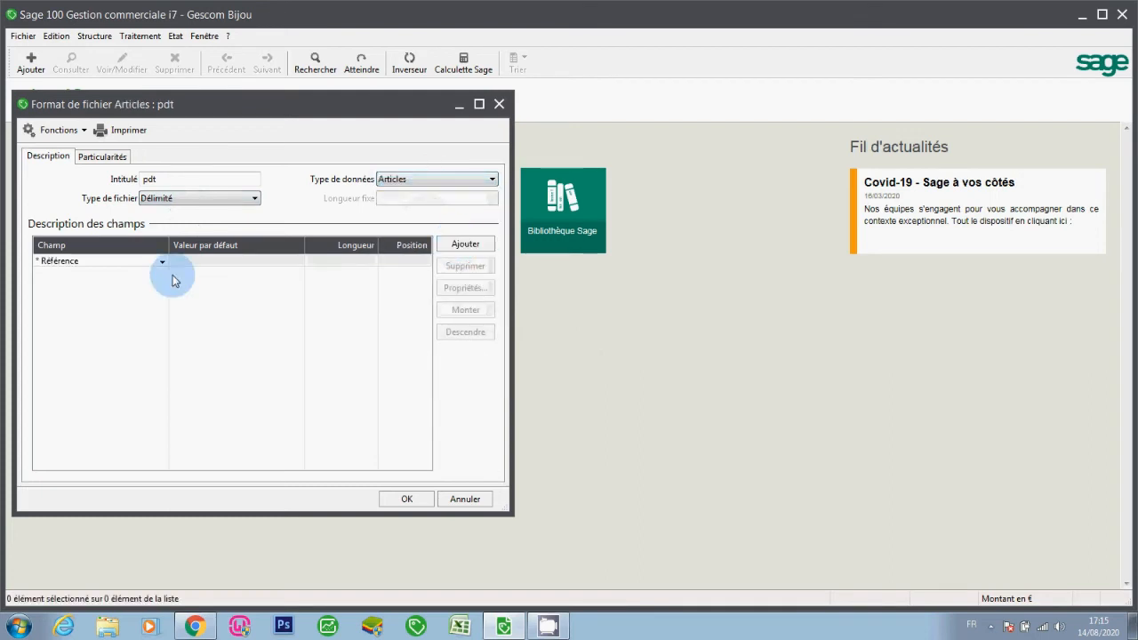
left_click(458, 250)
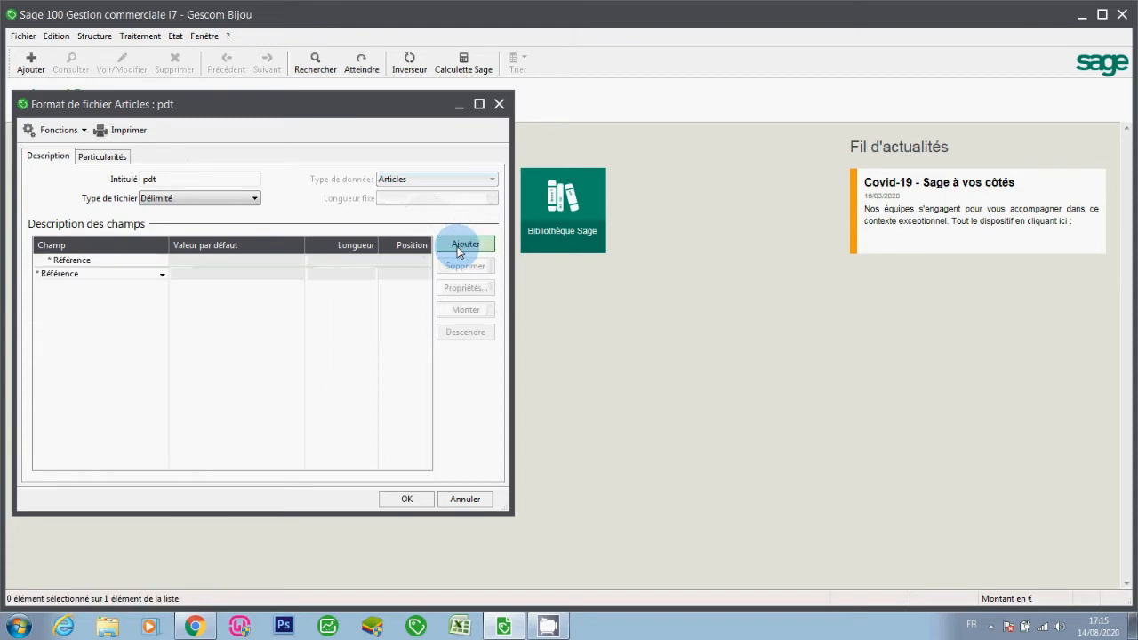
left_click(162, 279)
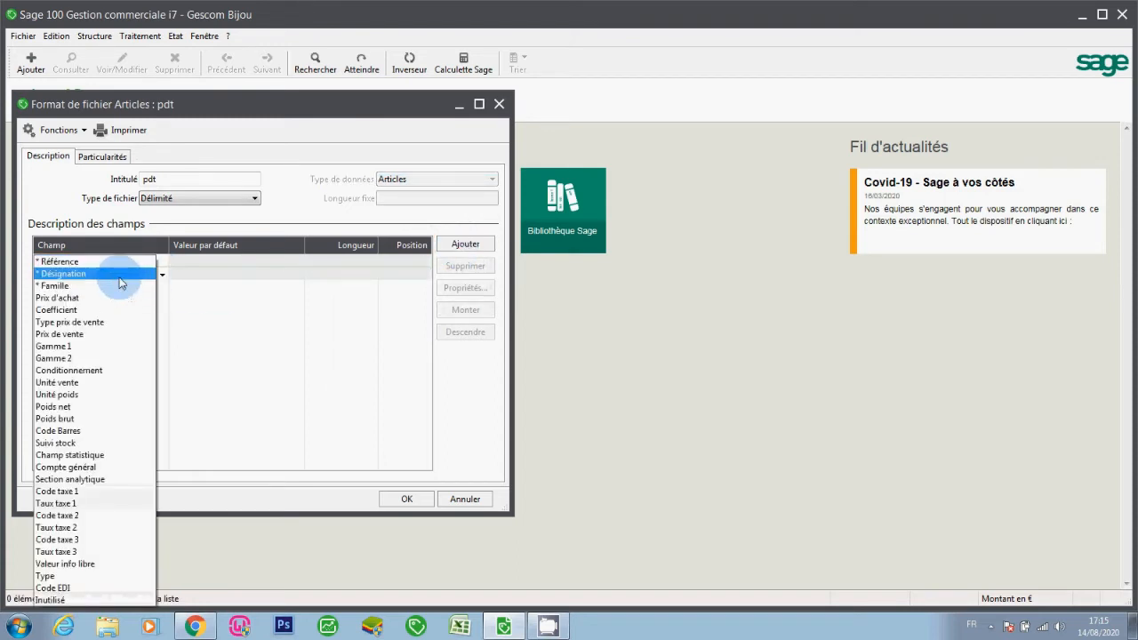
left_click(120, 273)
left_click(457, 241)
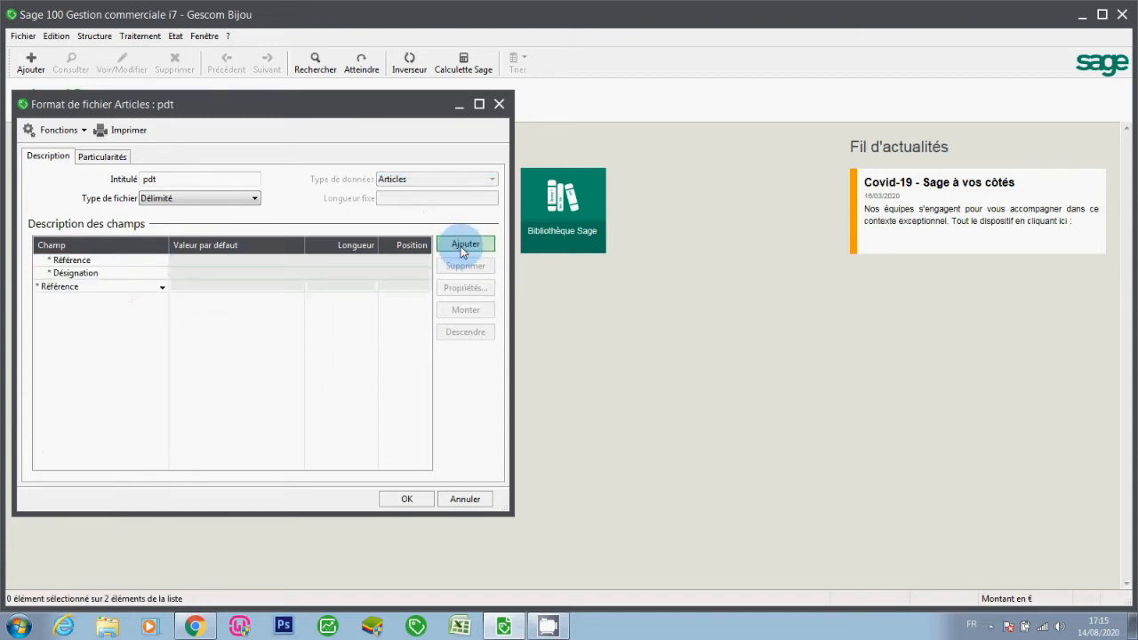
left_click(162, 288)
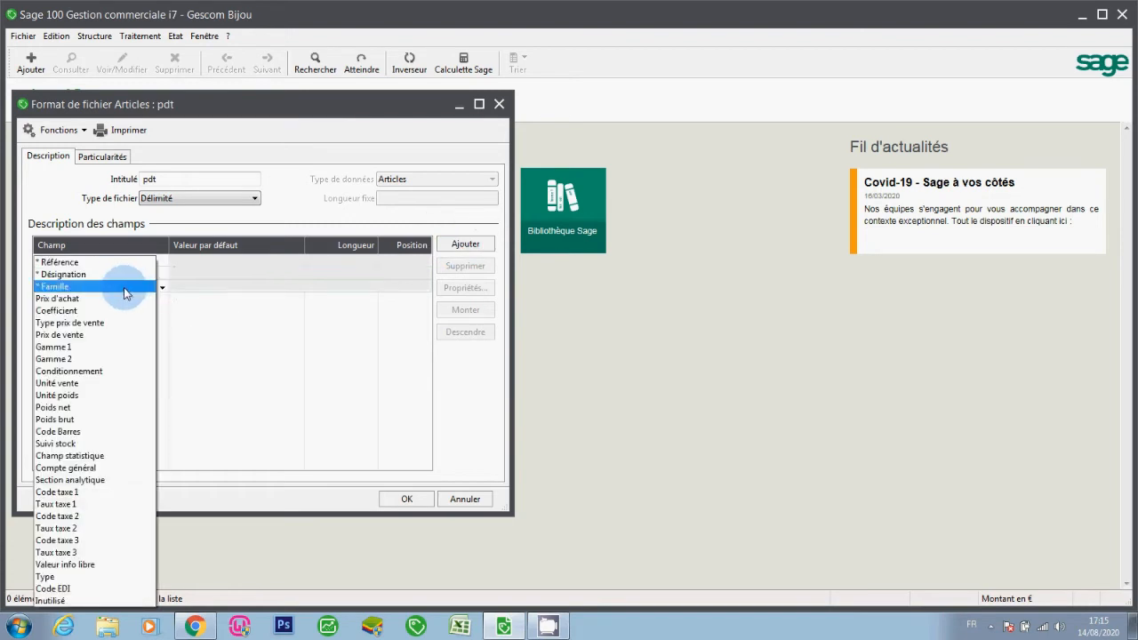
left_click(123, 286)
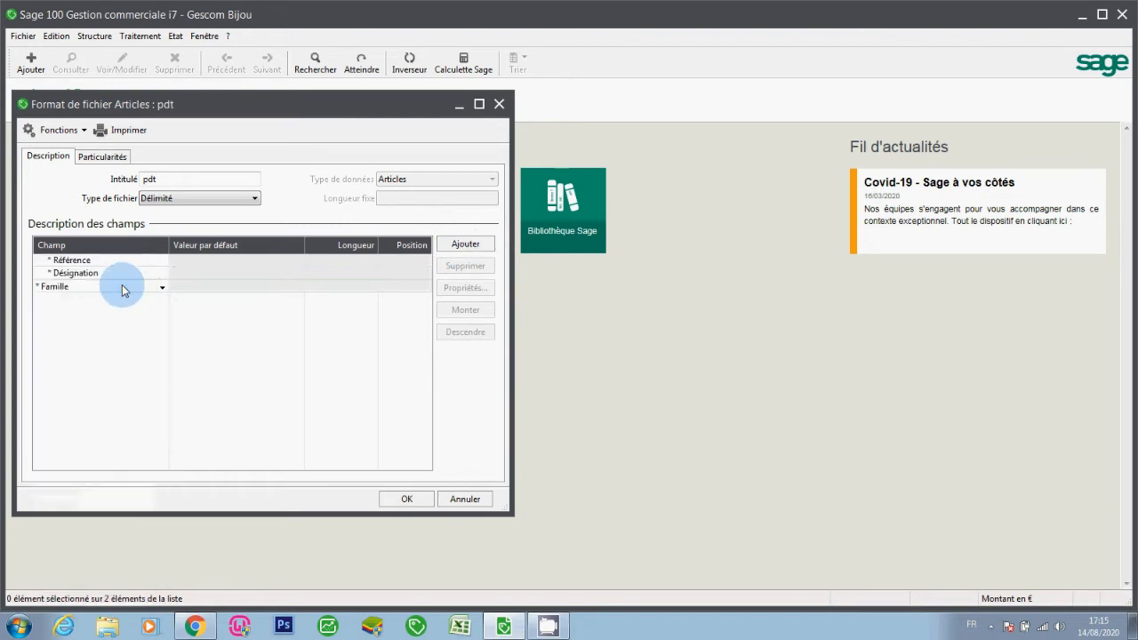
Add a fourth field row to the pdt format, then delete this duplicate Référence row.
left_click(465, 248)
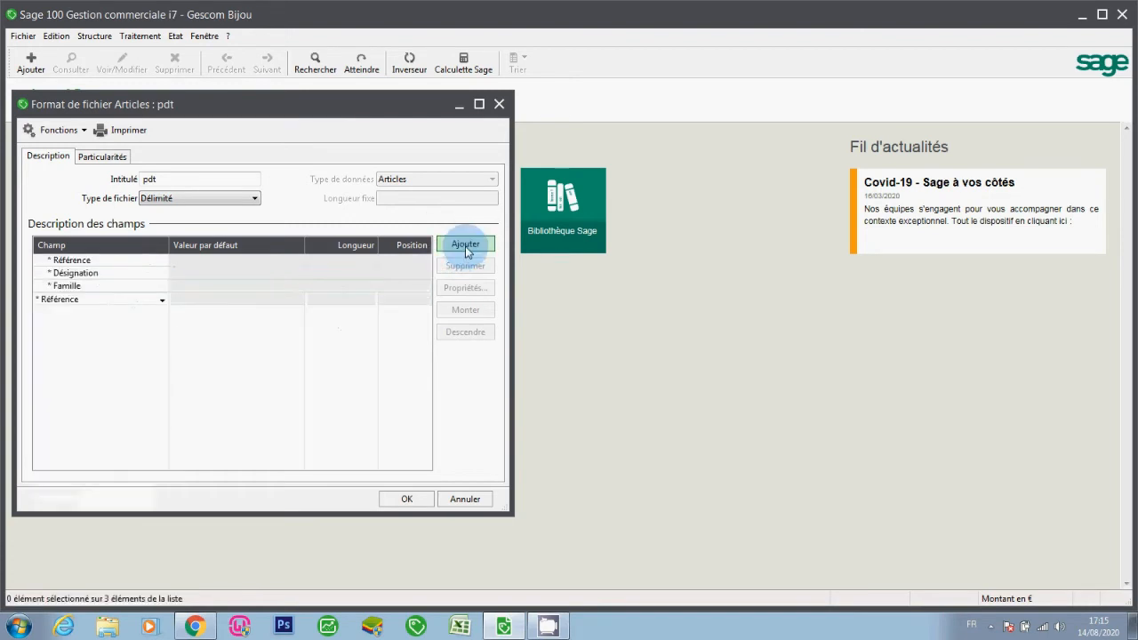
left_click(127, 285)
left_click(122, 298)
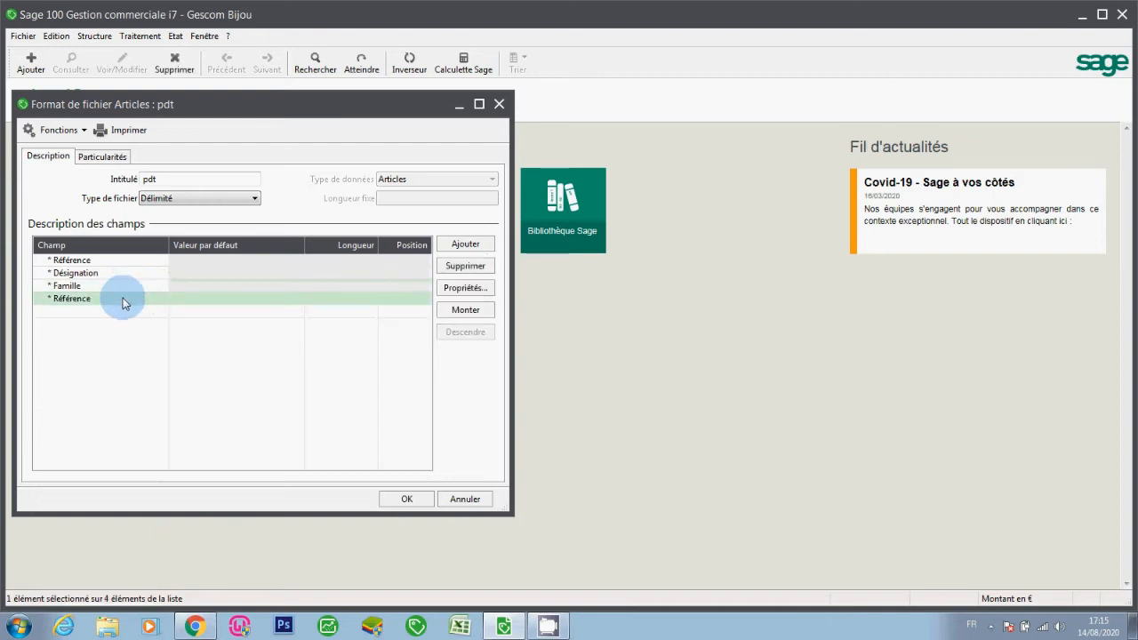
left_click(466, 265)
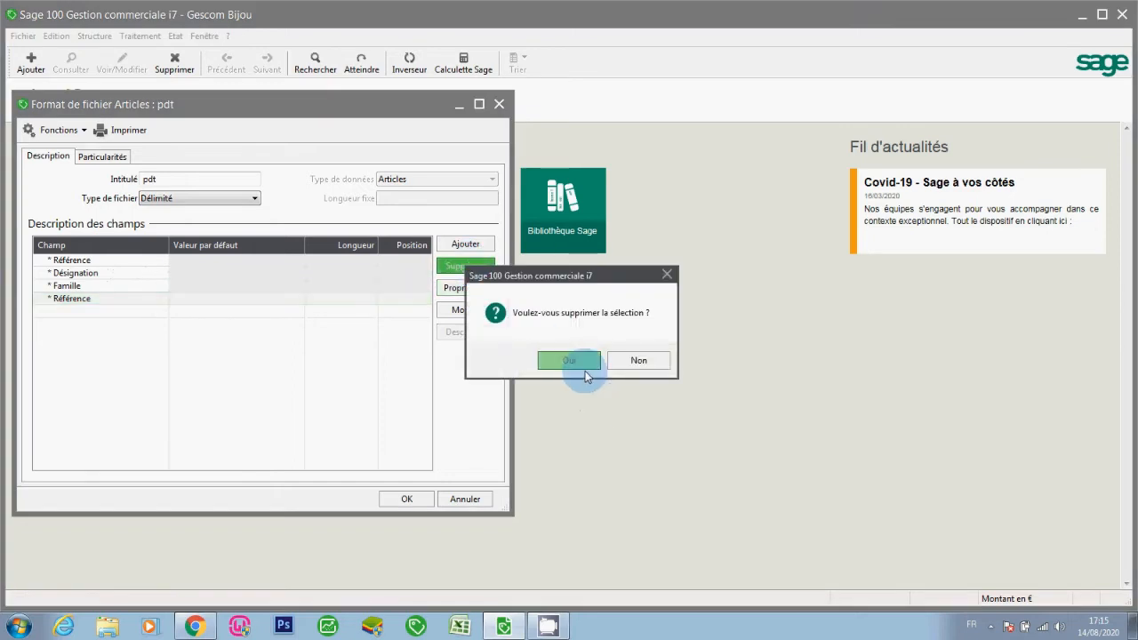
left_click(583, 365)
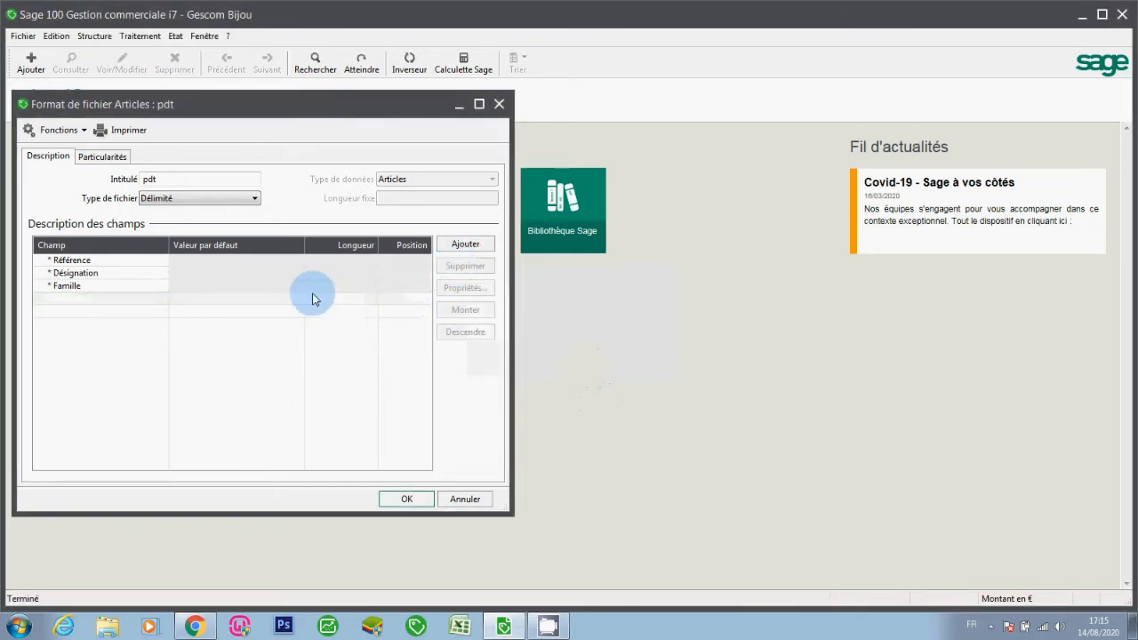
Look through the available article fields without changing Famille, then check the pdt format's particularities and save it.
left_click(153, 293)
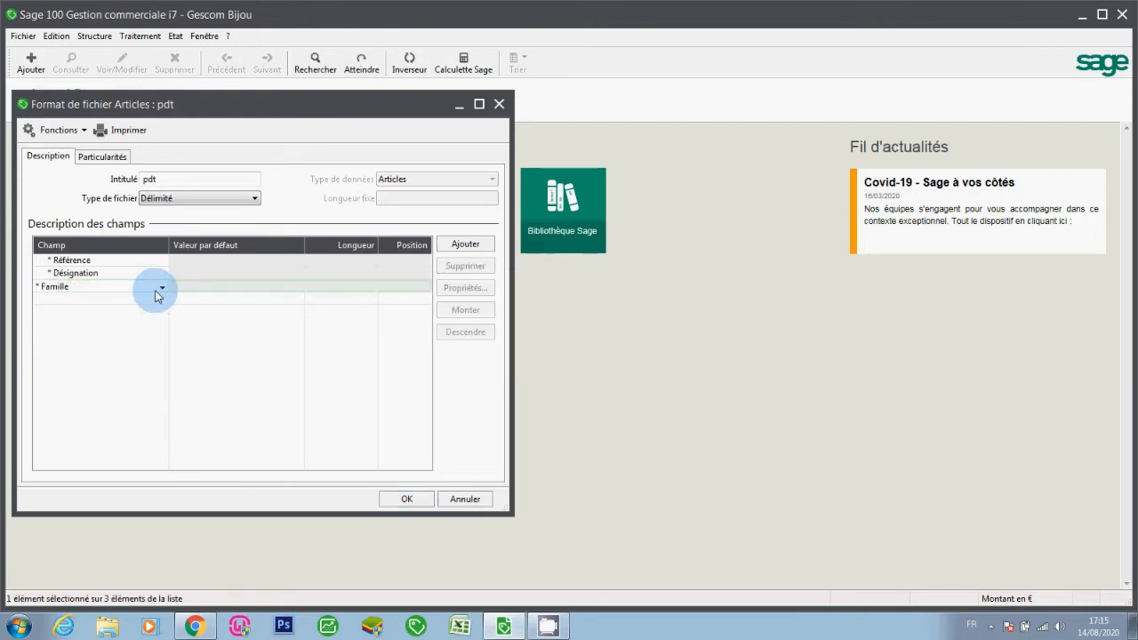
left_click(161, 291)
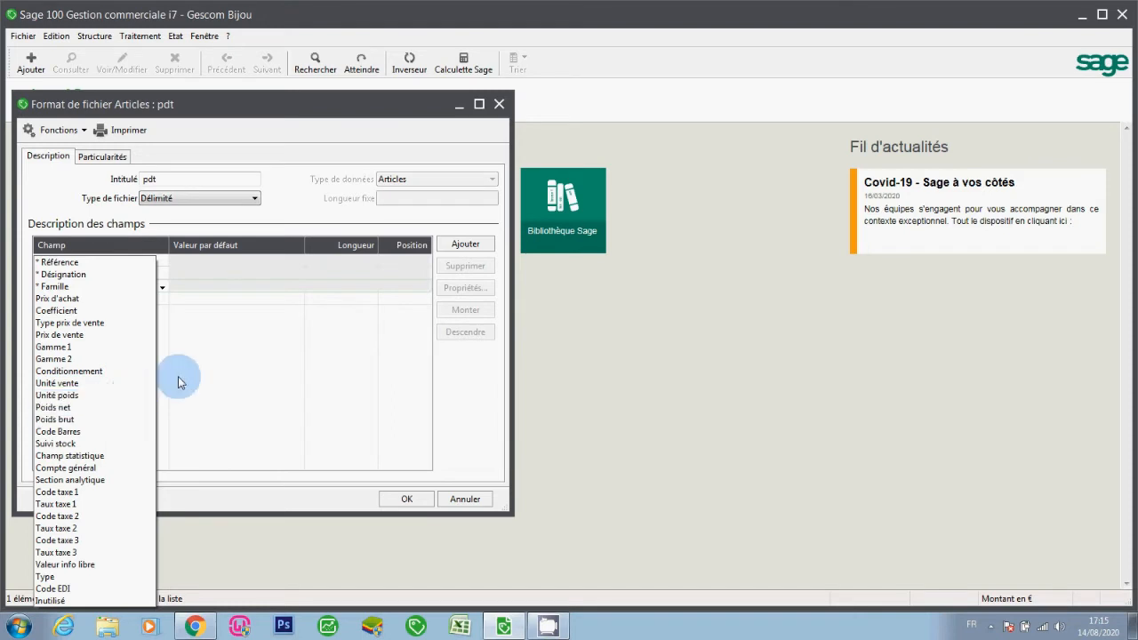
left_click(223, 342)
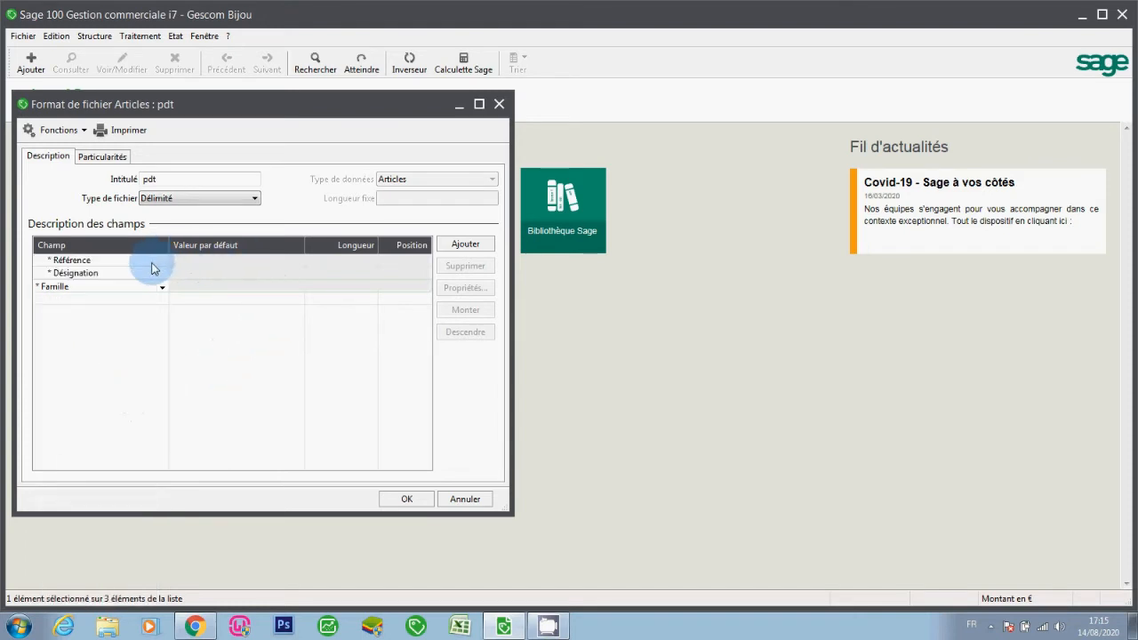
left_click(335, 272)
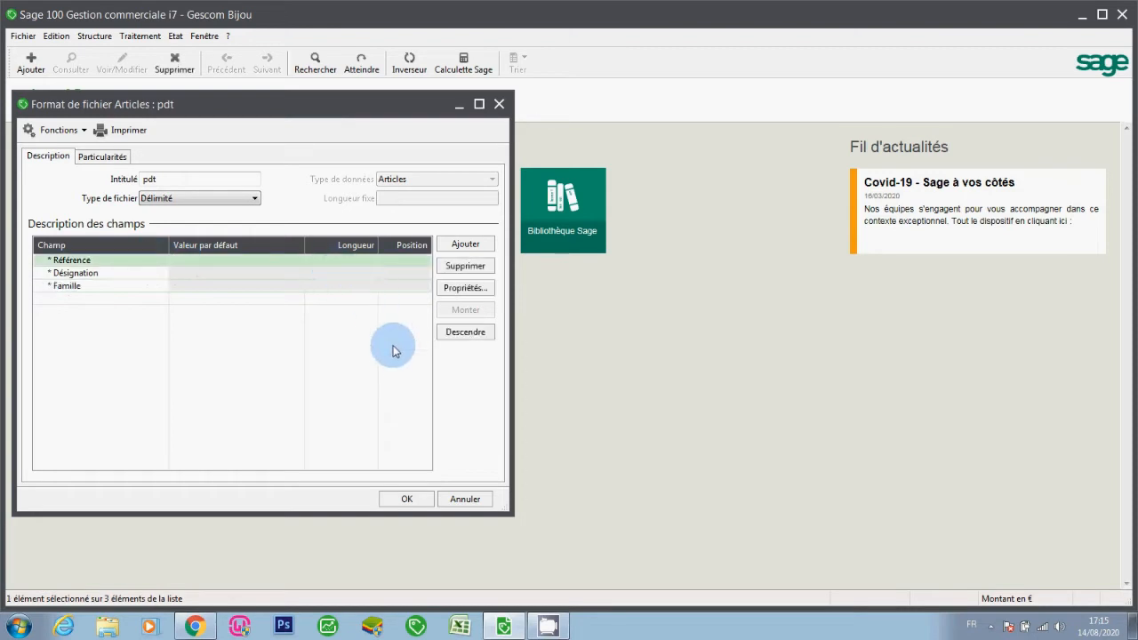
left_click(107, 156)
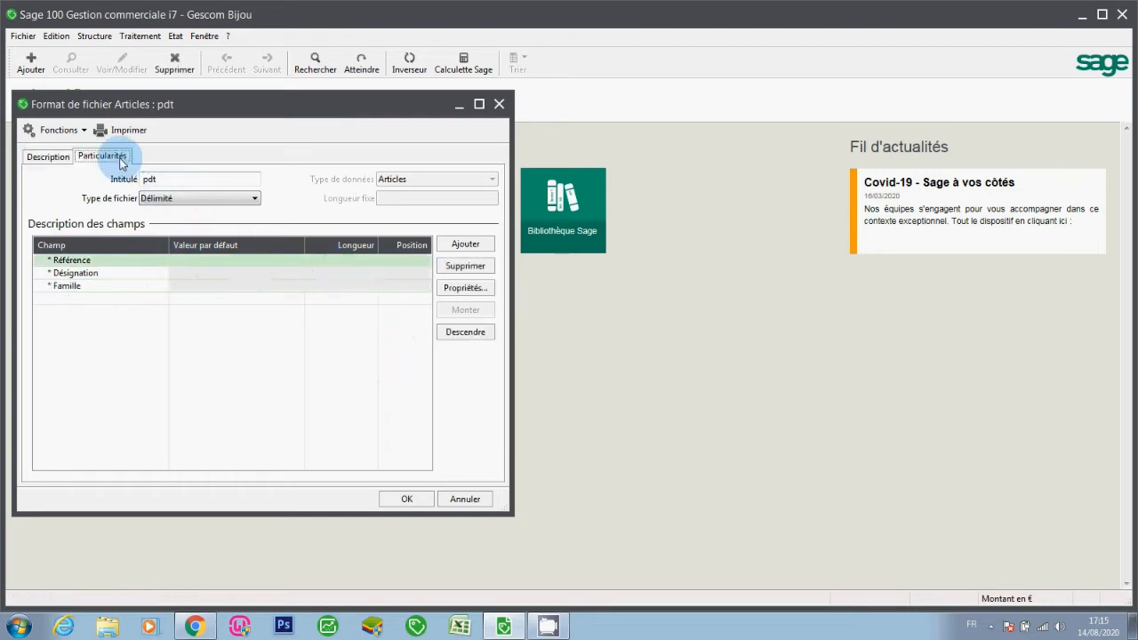
left_click(407, 498)
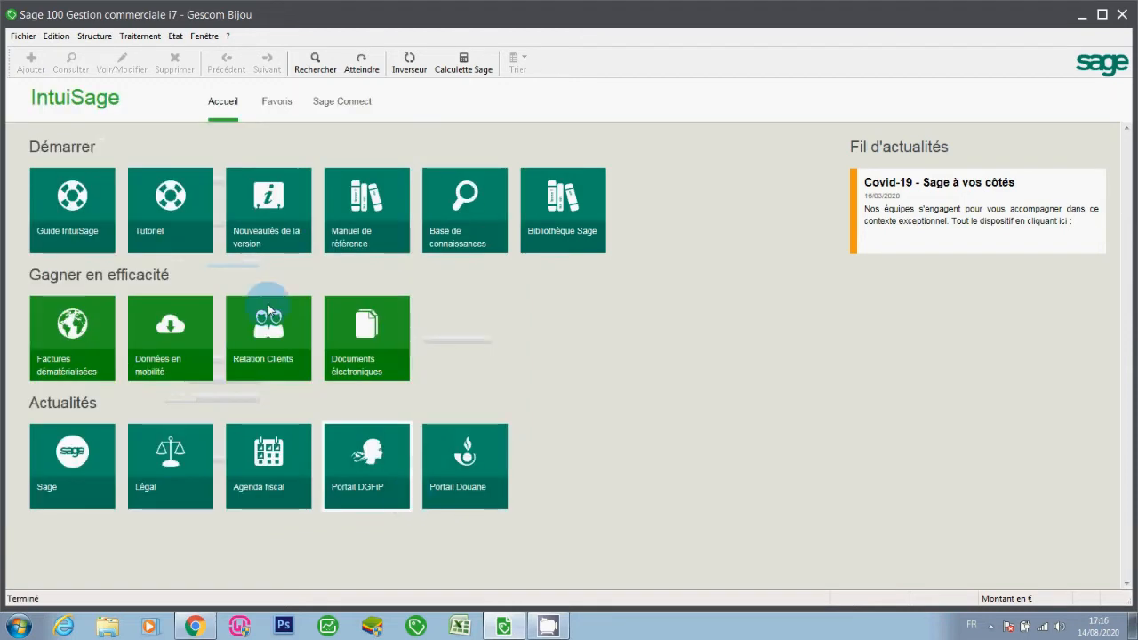
Create a new parametrable import/export format named clt in the données folder.
left_click(24, 37)
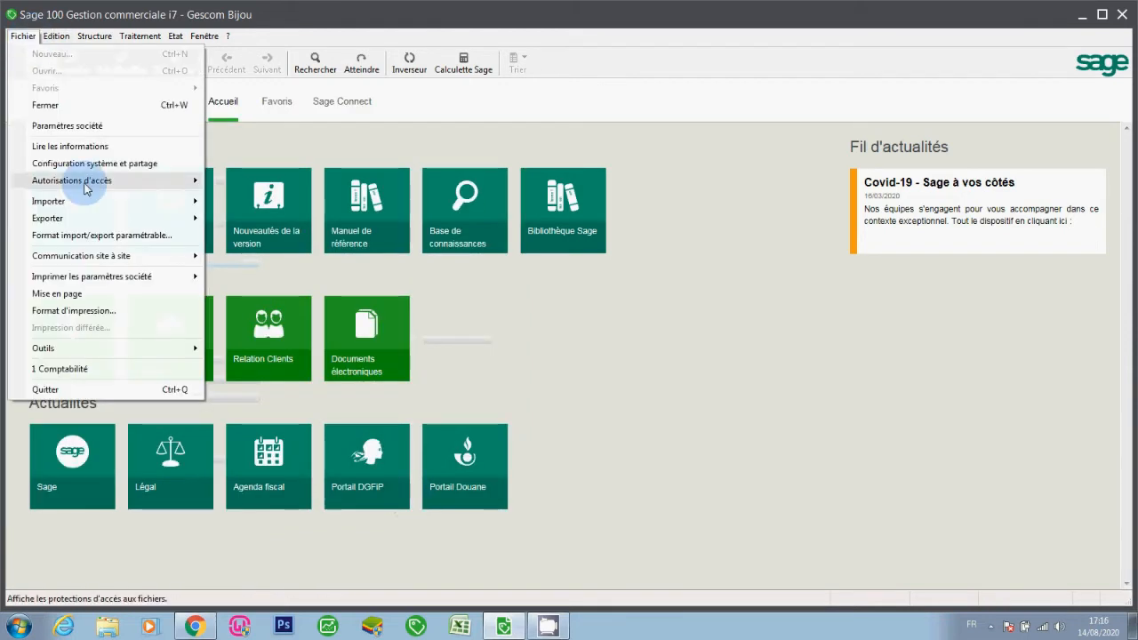
left_click(97, 235)
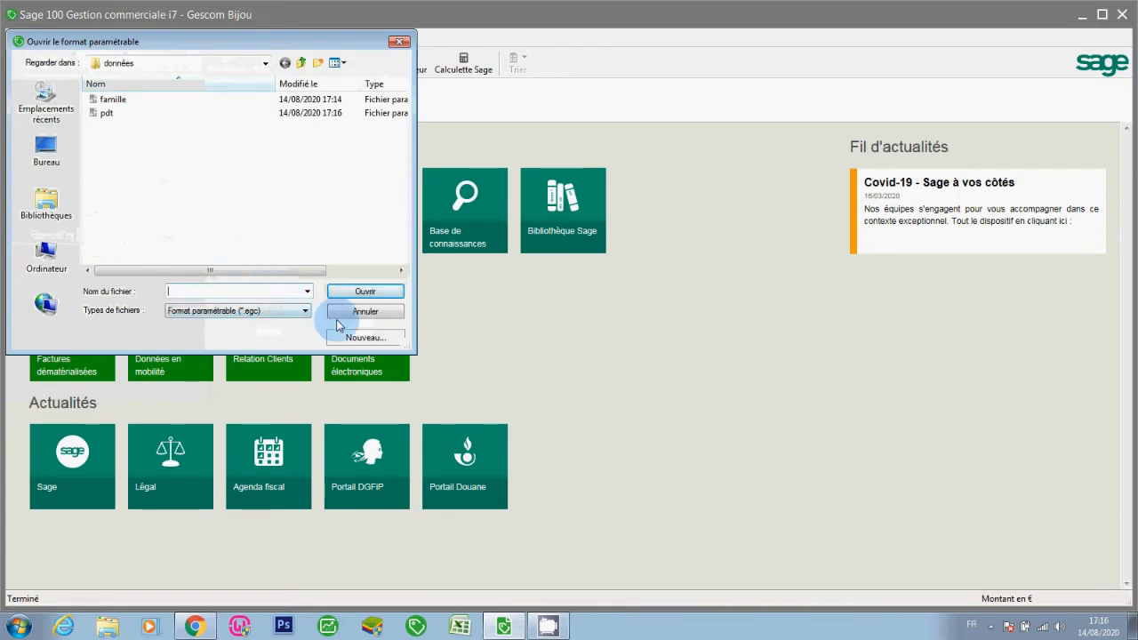
left_click(364, 338)
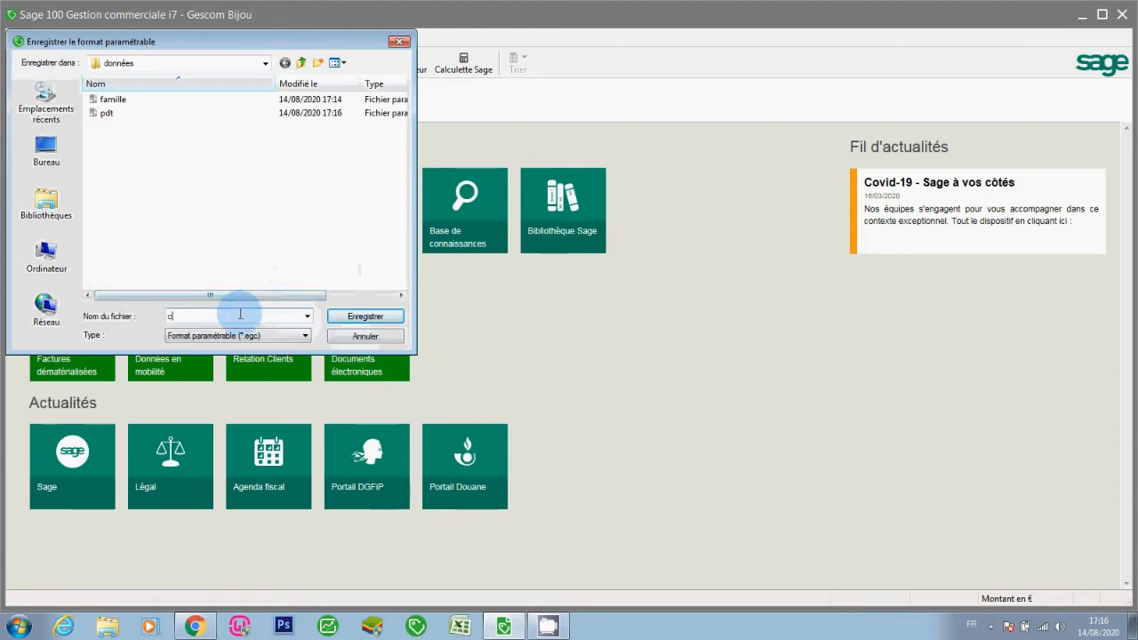
type("clt")
left_click(364, 317)
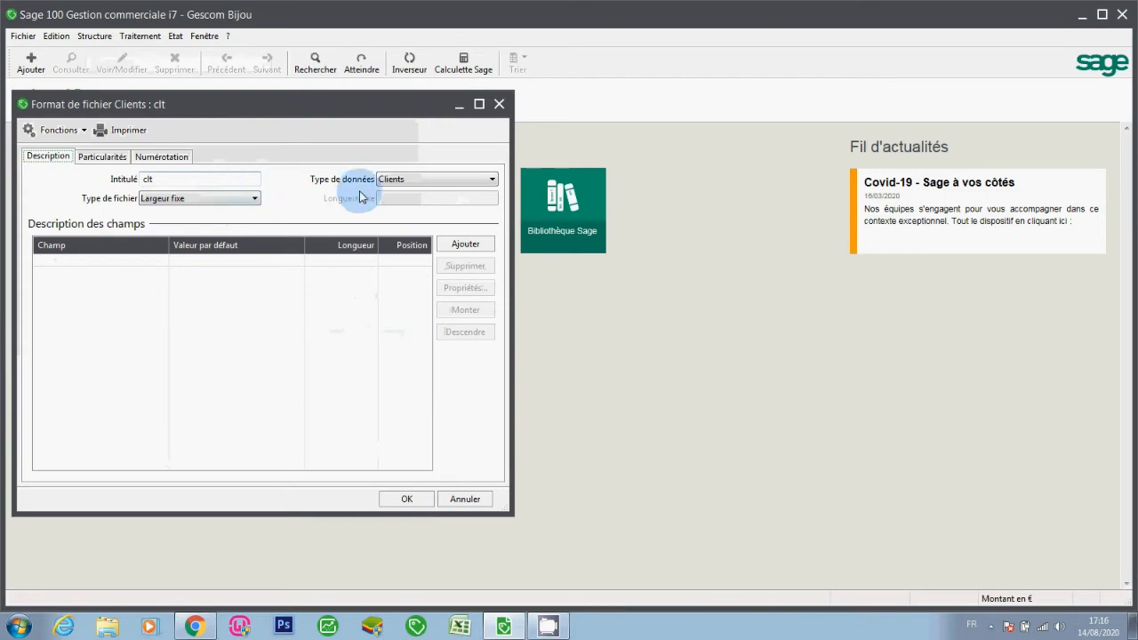
Set the clt format's file type to Délimité, confirming the change, and keep Clients as its data type.
left_click(213, 201)
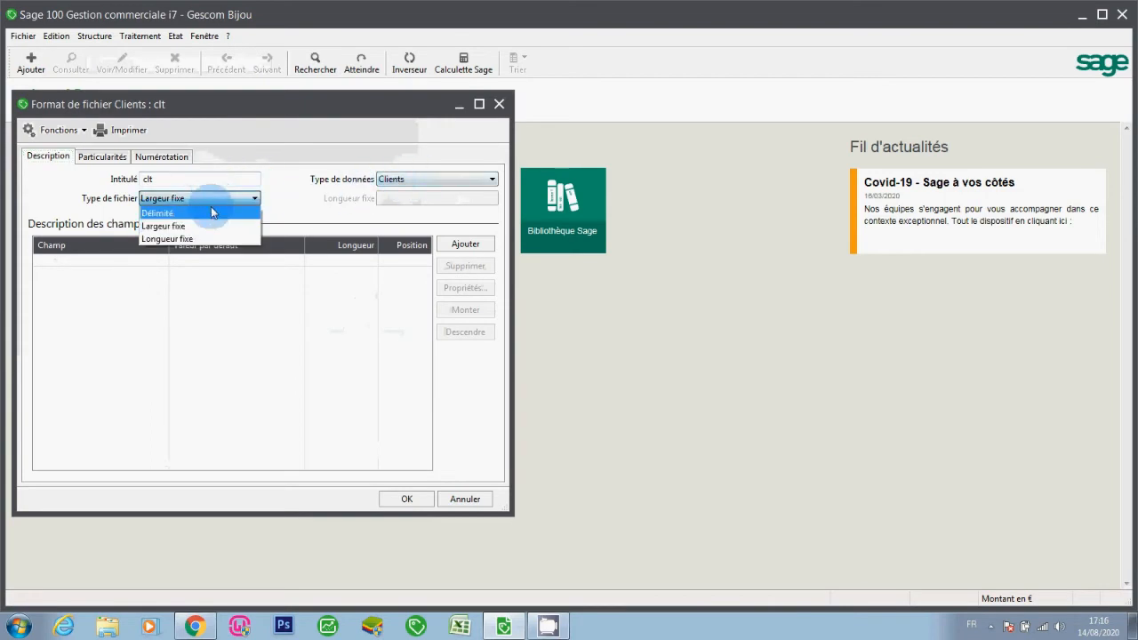
left_click(207, 213)
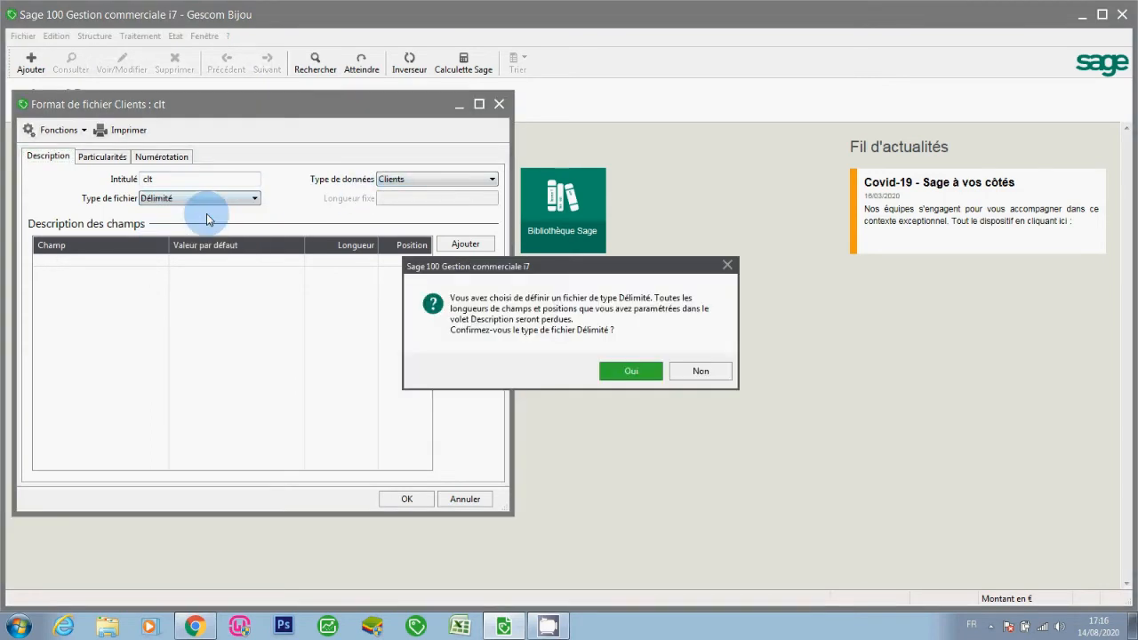
left_click(609, 372)
left_click(486, 180)
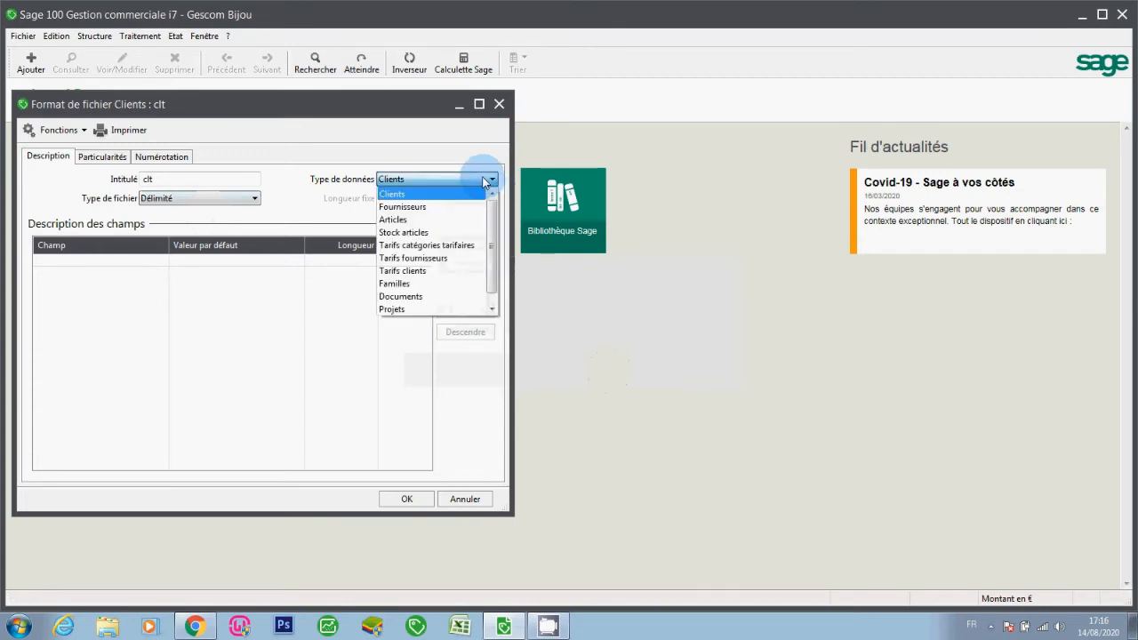
left_click(441, 195)
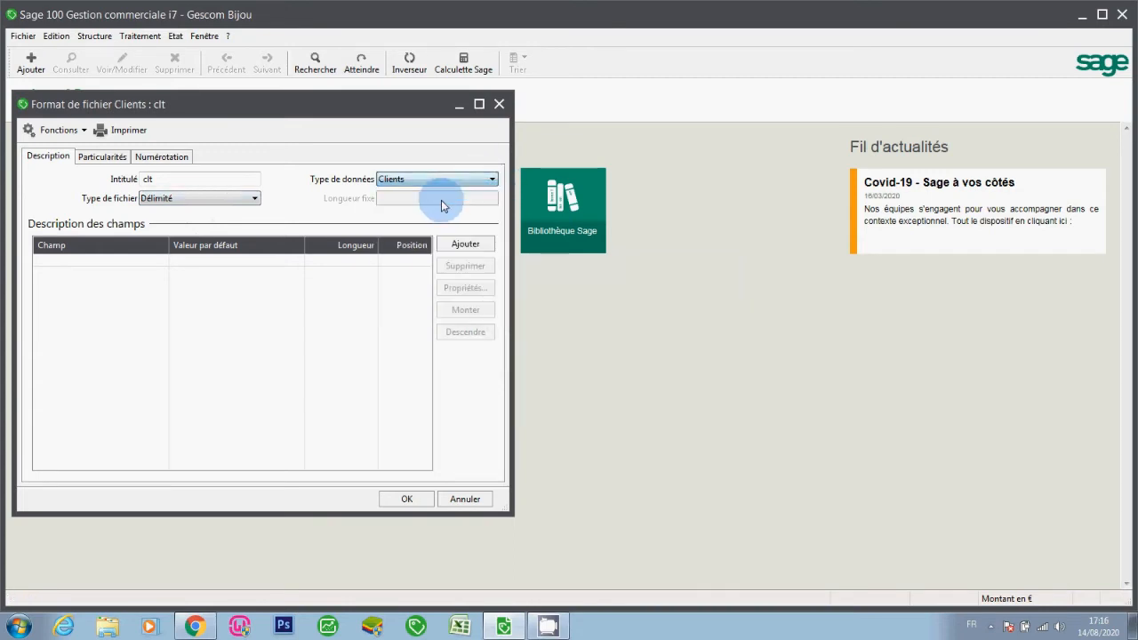
Add the mandatory fields N° compte client, Intitulé and N° compte collectif, in that order, to the clt format's field description.
left_click(465, 245)
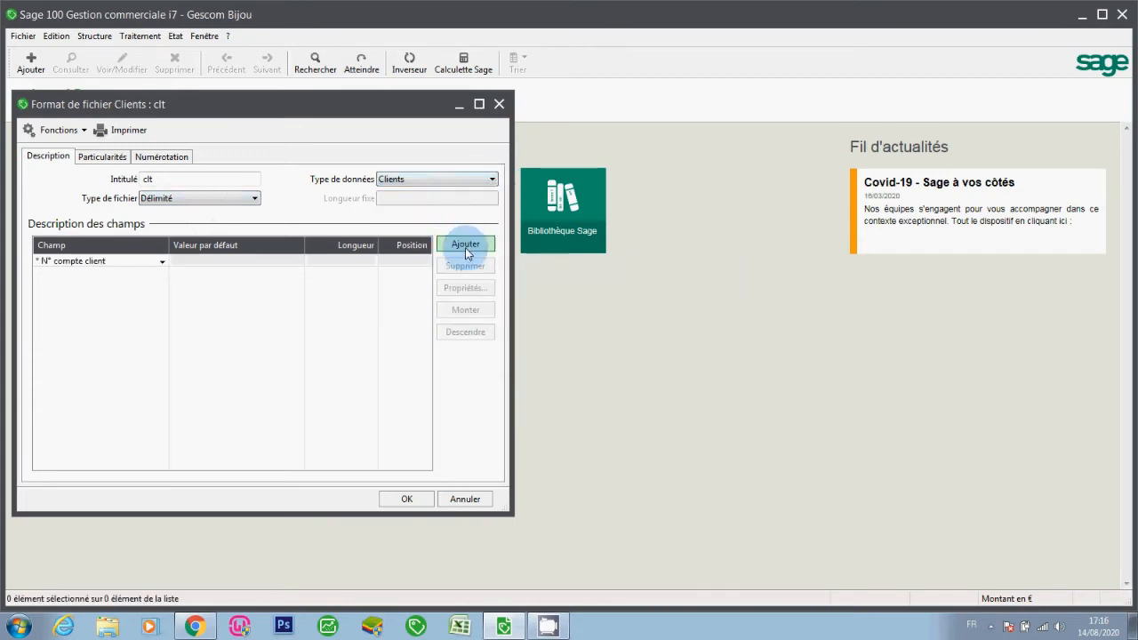
left_click(162, 263)
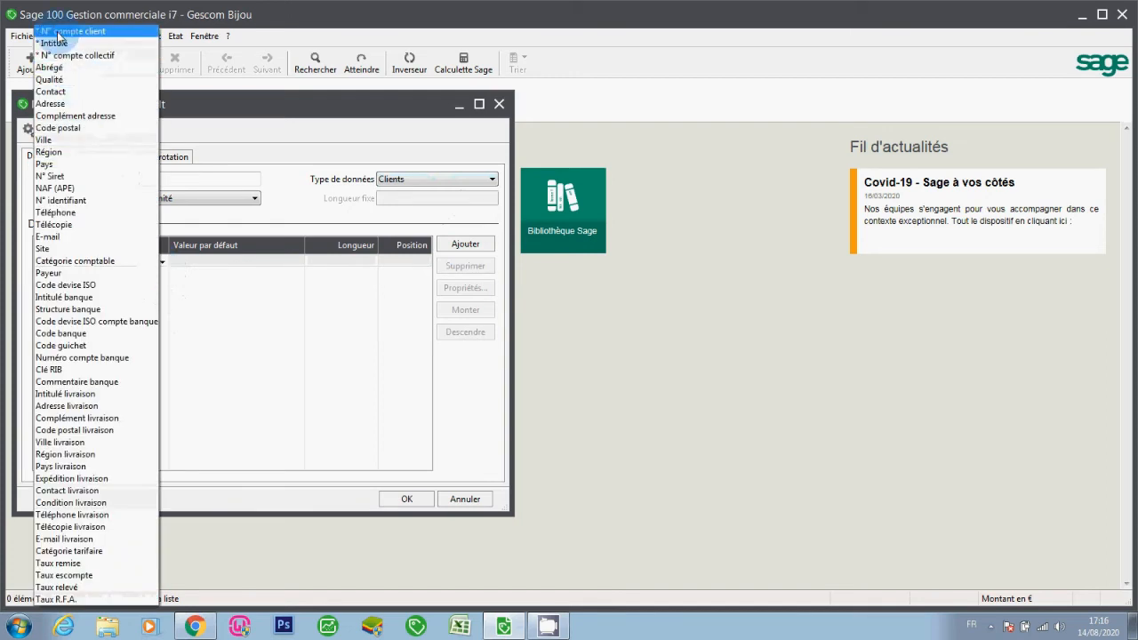
left_click(57, 33)
left_click(461, 246)
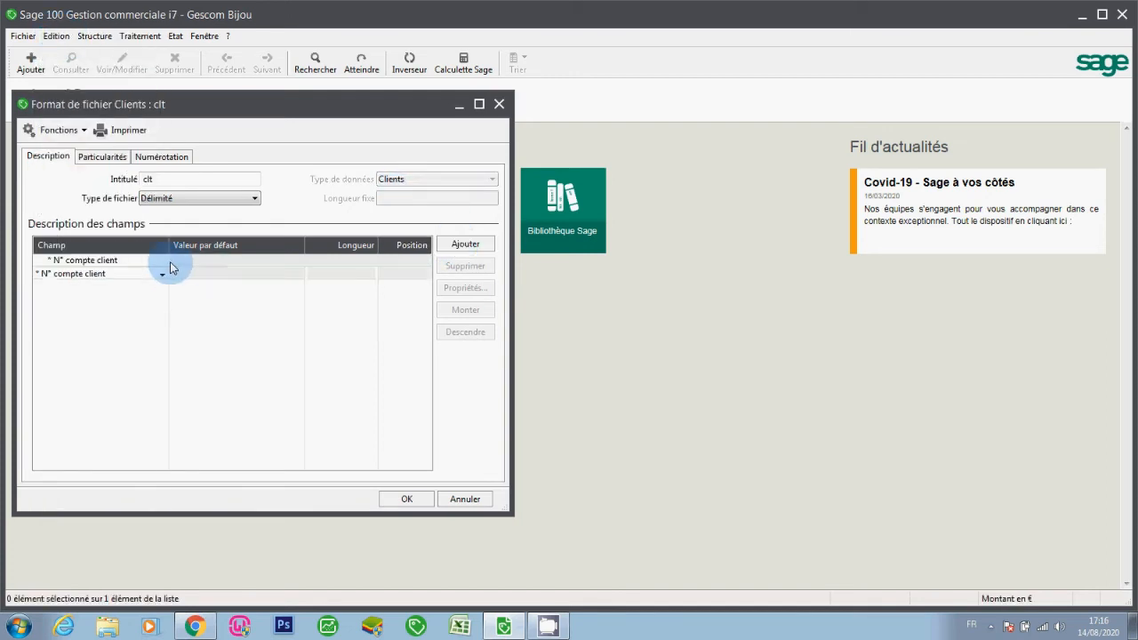
left_click(160, 275)
left_click(159, 275)
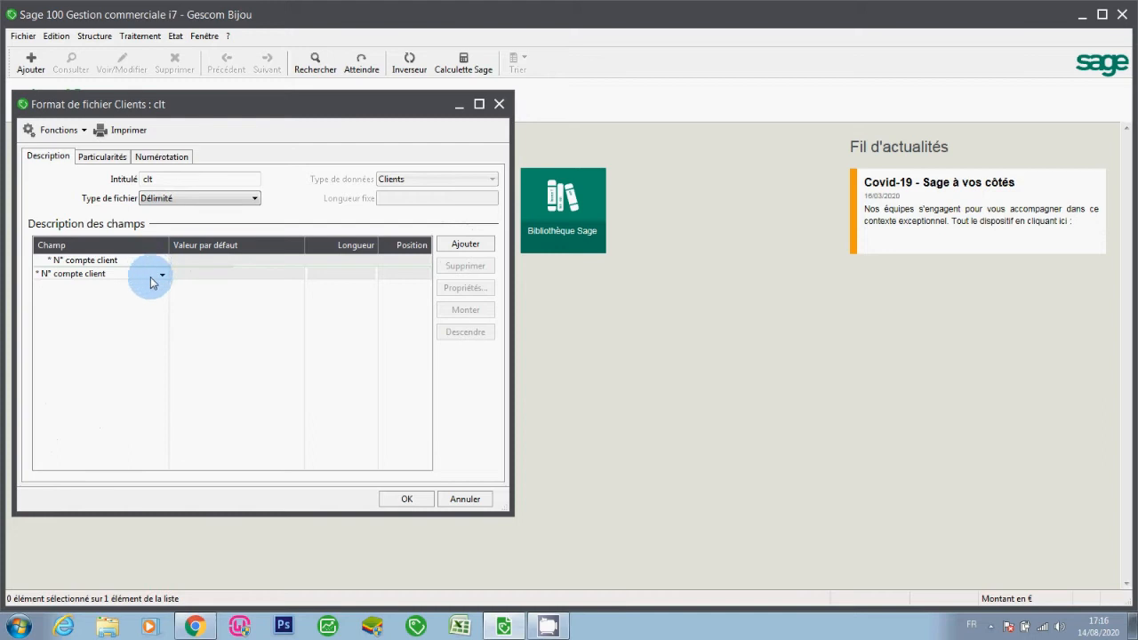
left_click(153, 276)
left_click(153, 277)
left_click(153, 277)
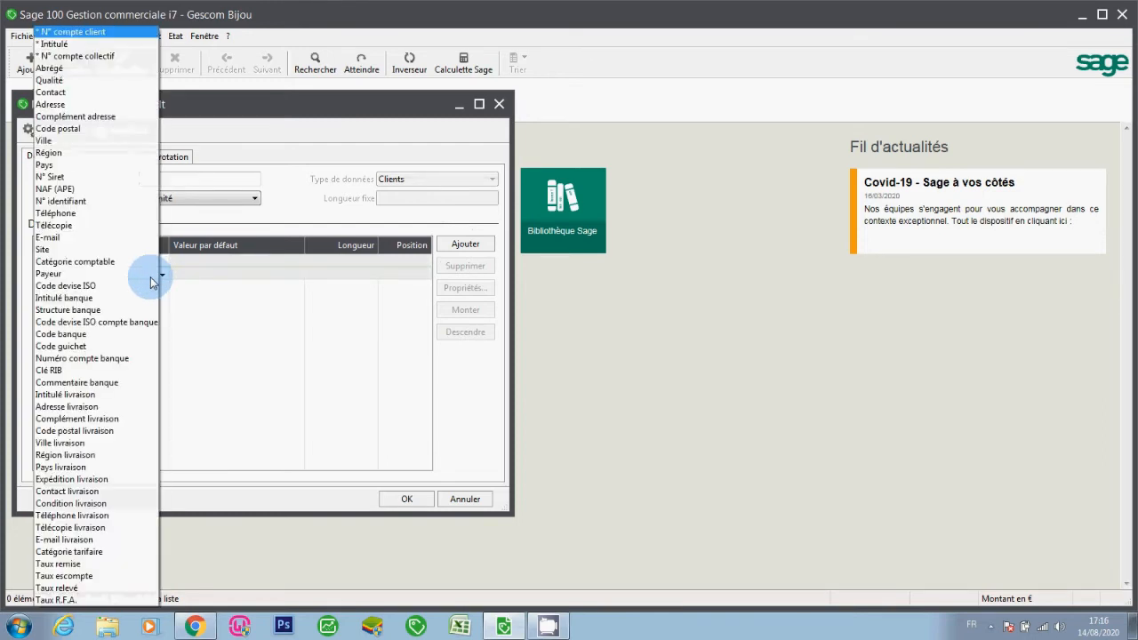
left_click(71, 44)
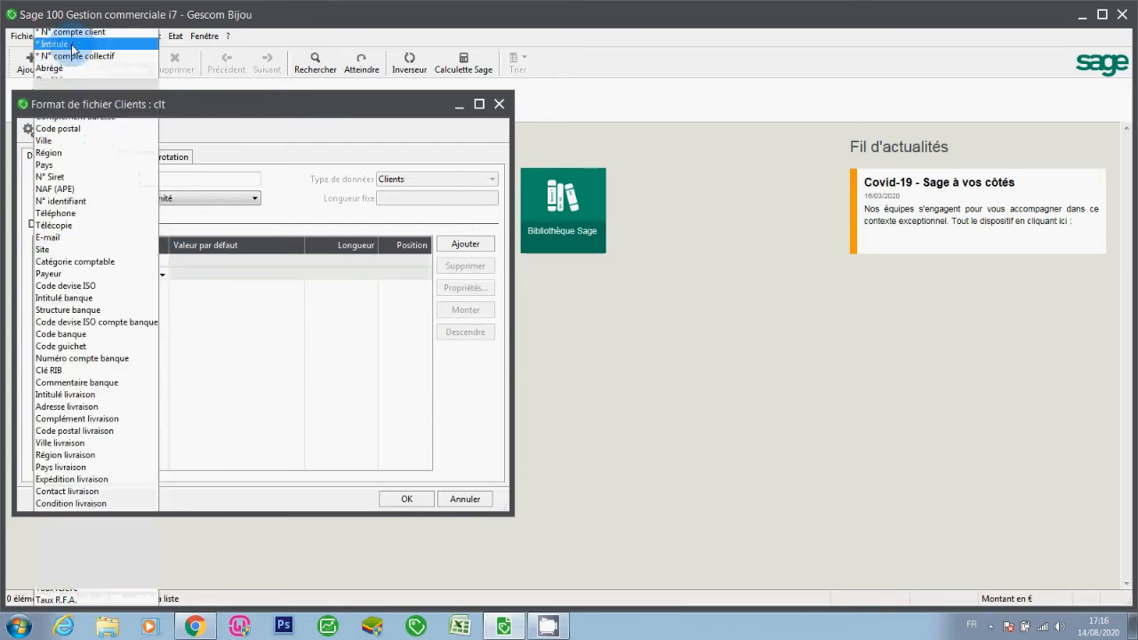
left_click(485, 246)
left_click(160, 288)
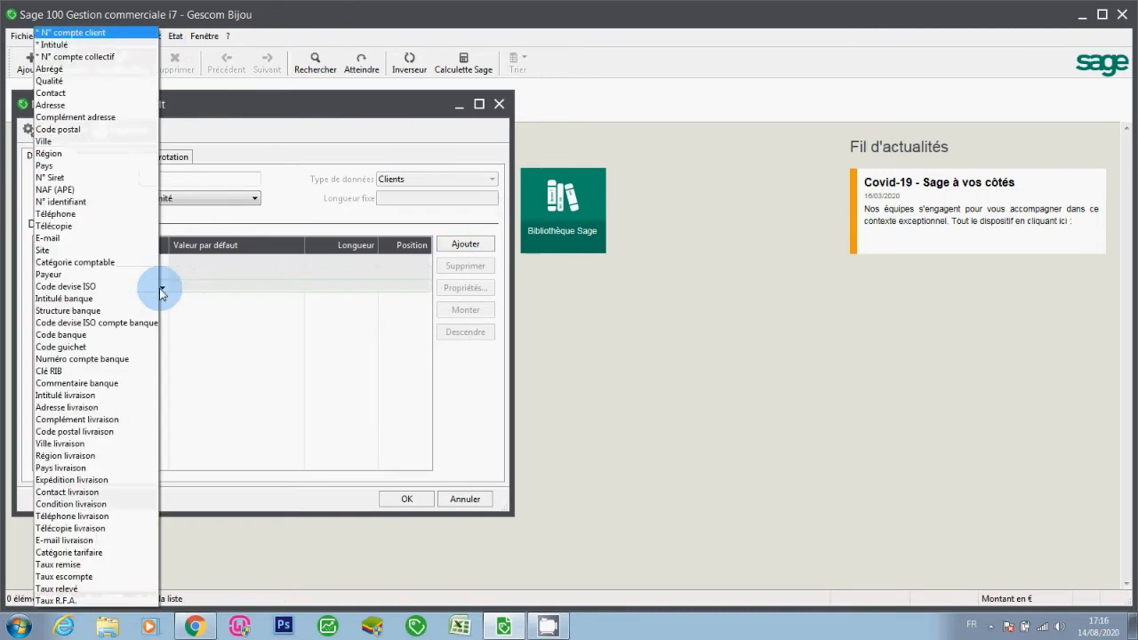
left_click(96, 57)
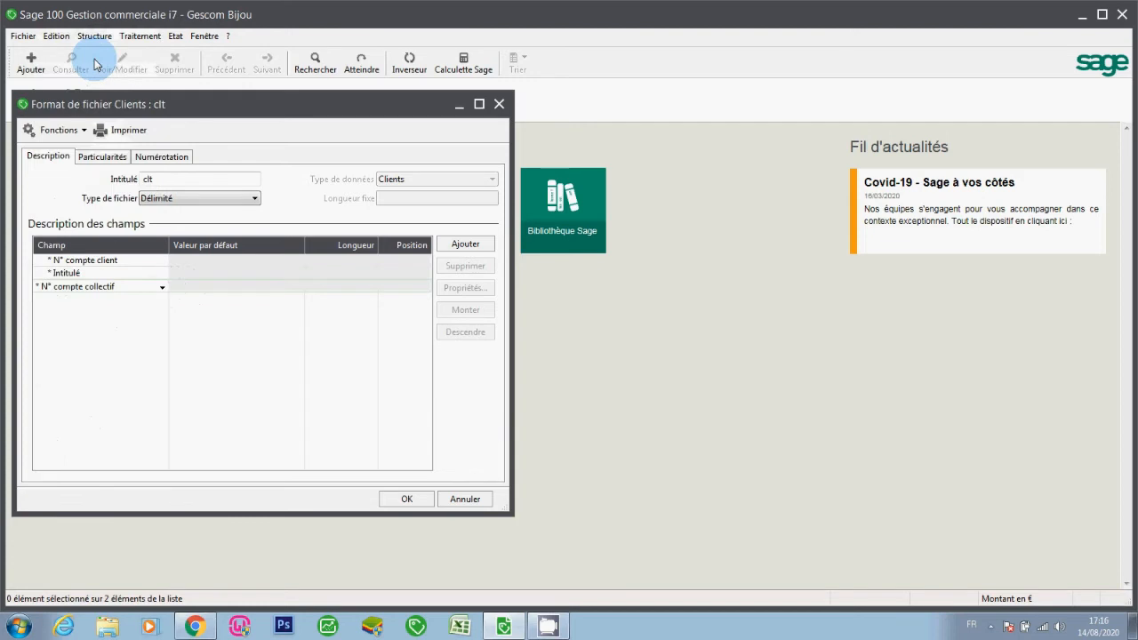
Add the optional fields Abrégé and Adresse below N° compte collectif in the clt format.
left_click(466, 248)
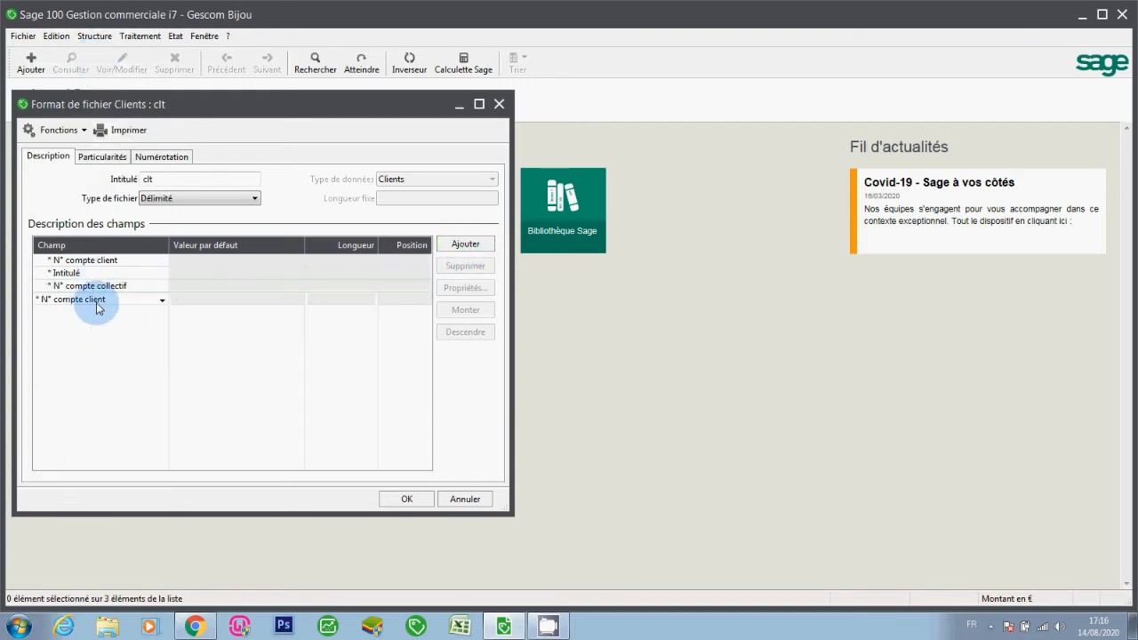
left_click(160, 302)
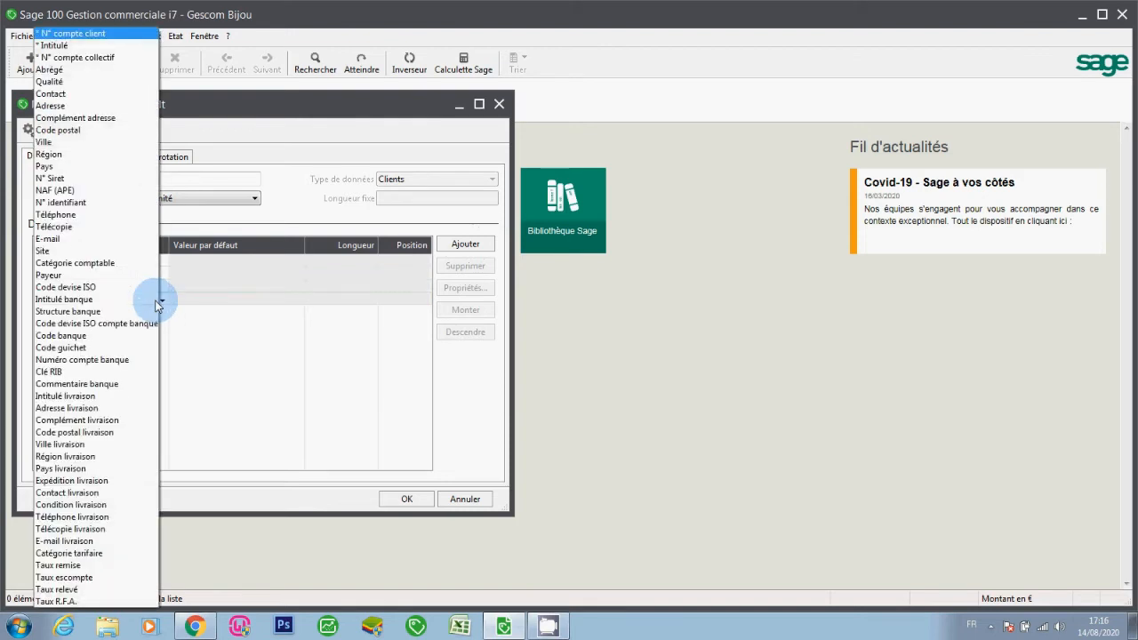
left_click(104, 71)
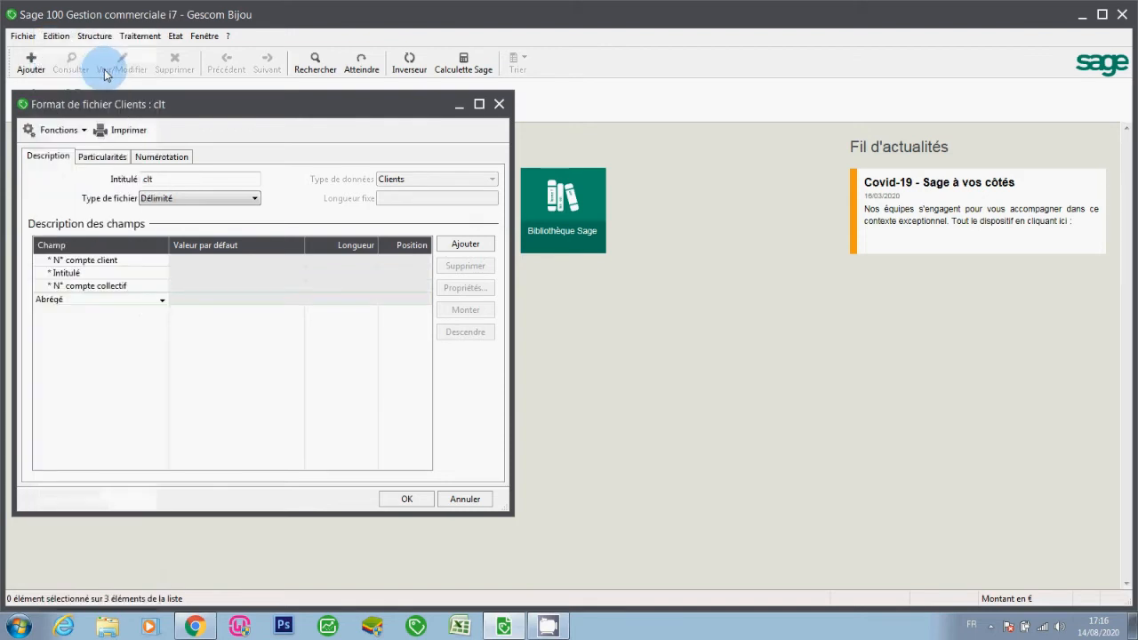
left_click(465, 245)
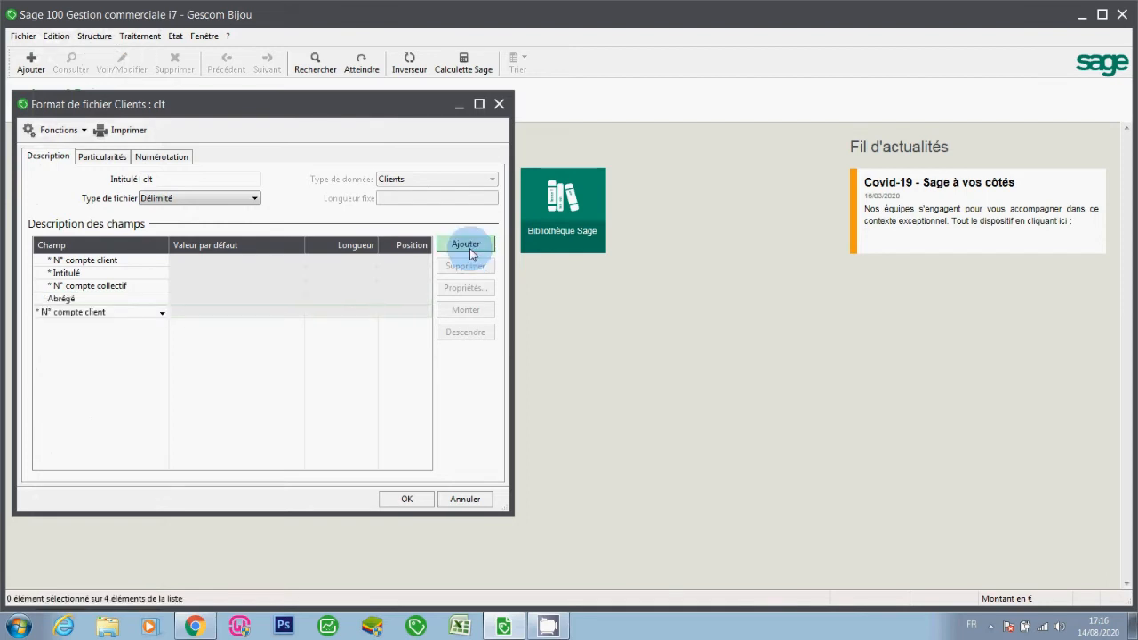
left_click(161, 313)
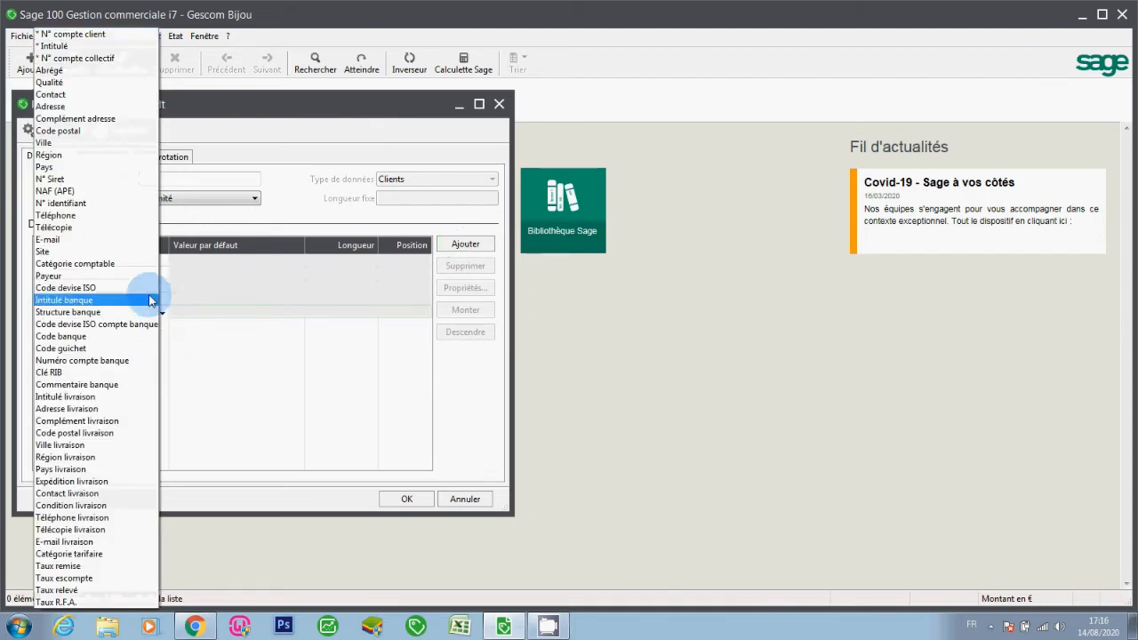
left_click(81, 121)
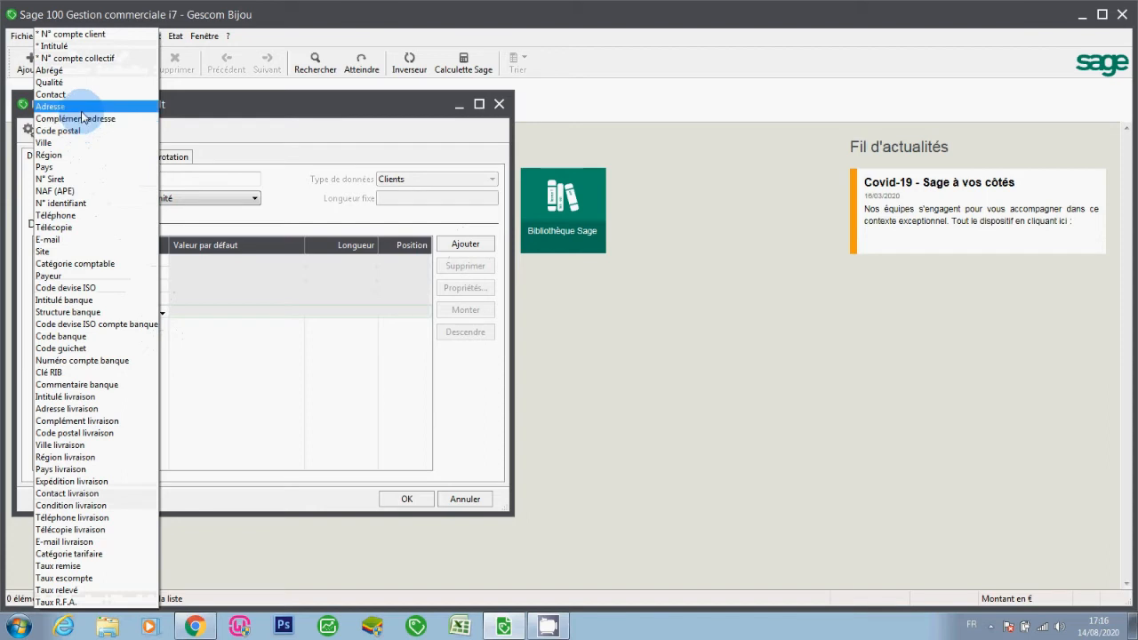
left_click(162, 316)
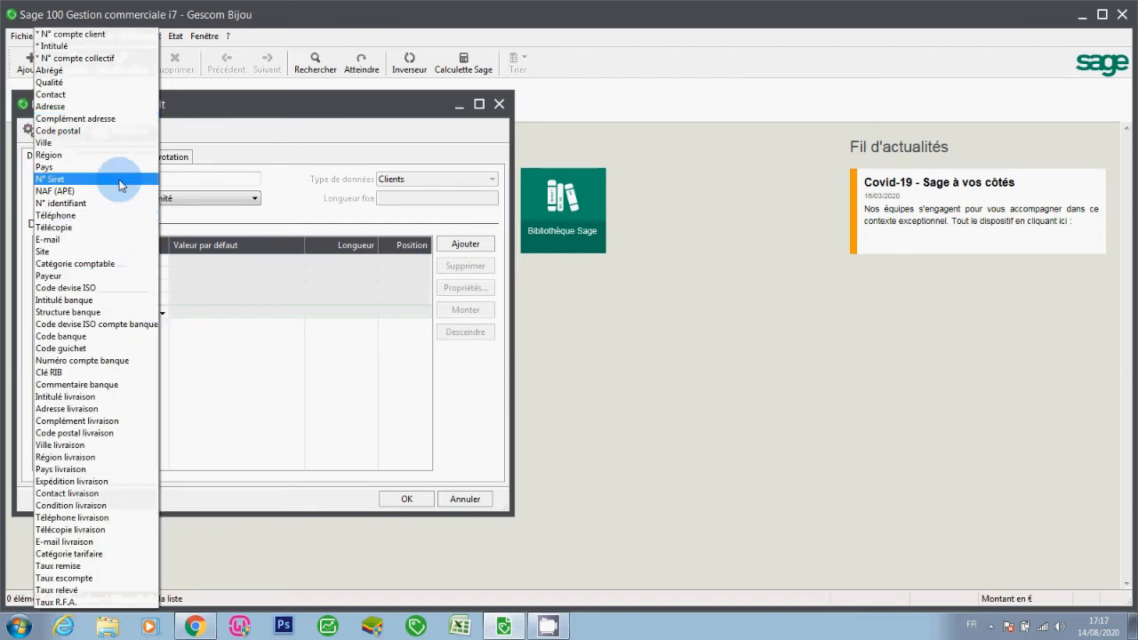
left_click(96, 108)
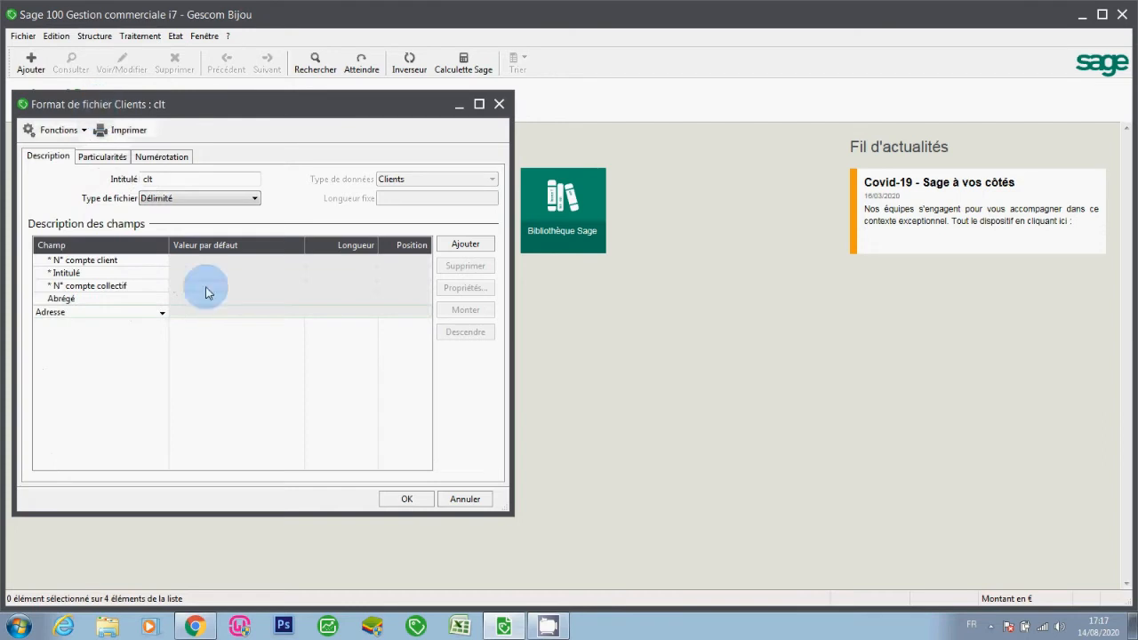
left_click(193, 341)
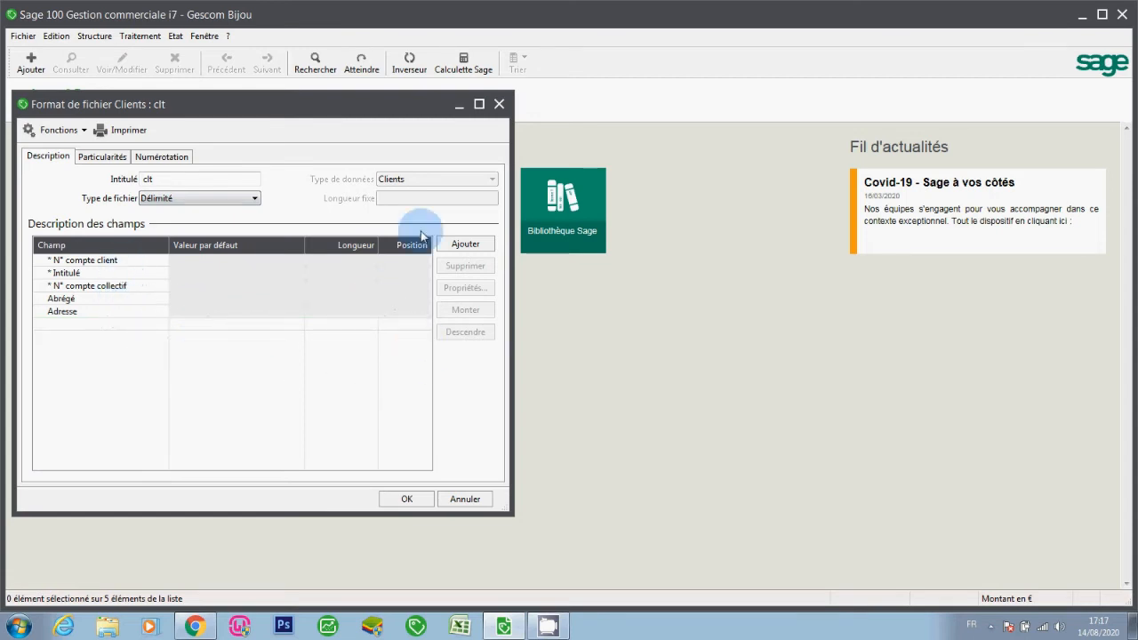
Check the clt format's particularities and save the format.
left_click(110, 158)
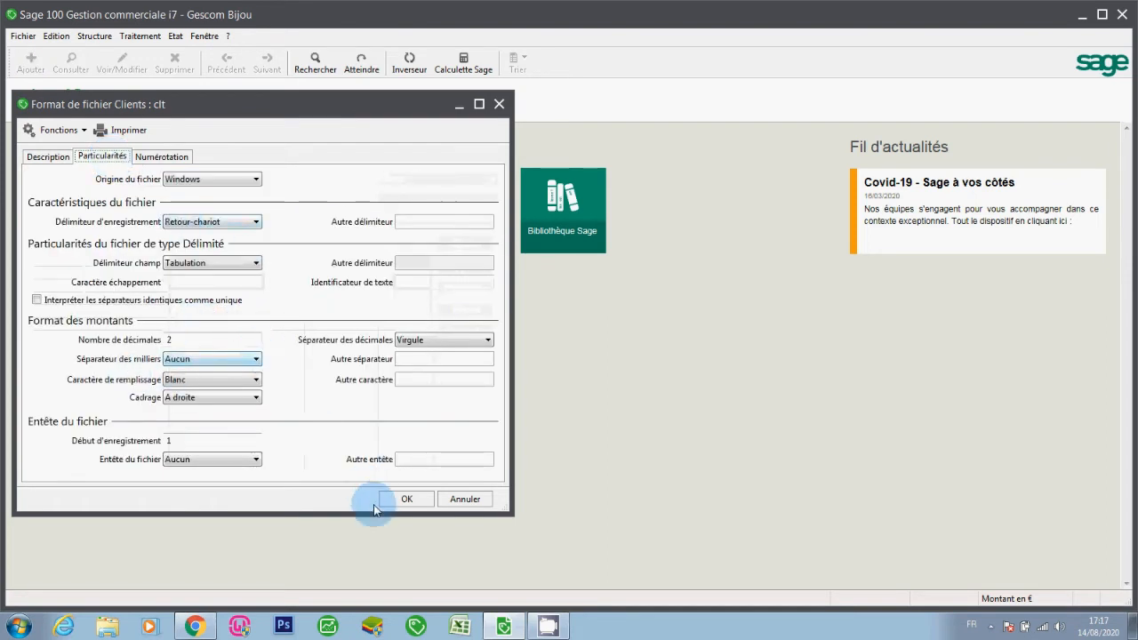
left_click(403, 500)
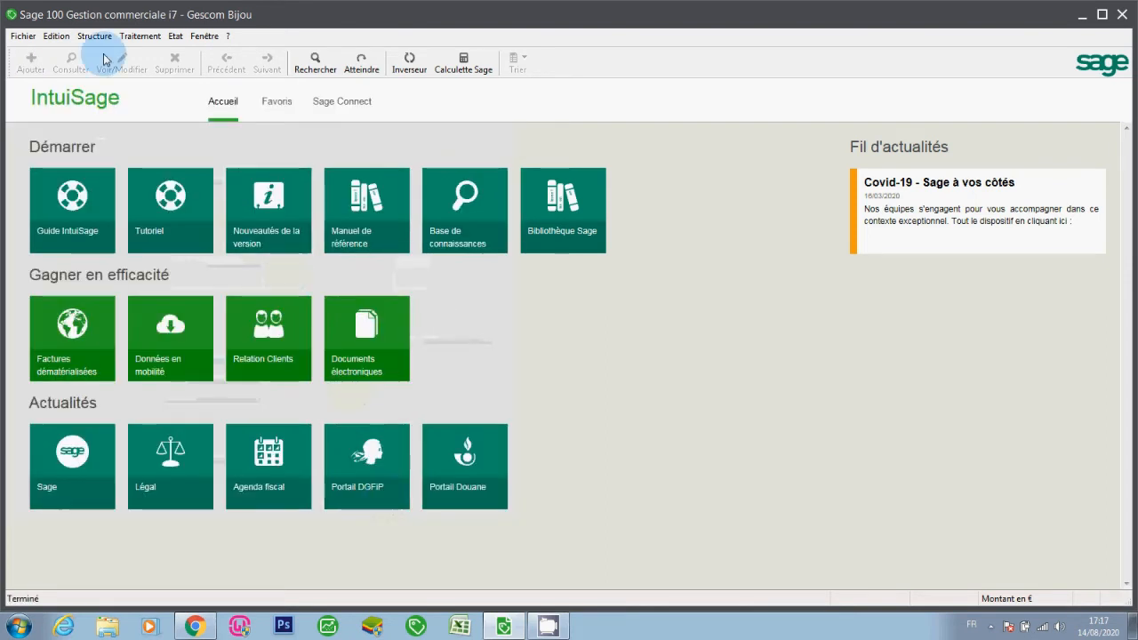
Start a parametrable export based on the famille format from the données folder.
left_click(36, 41)
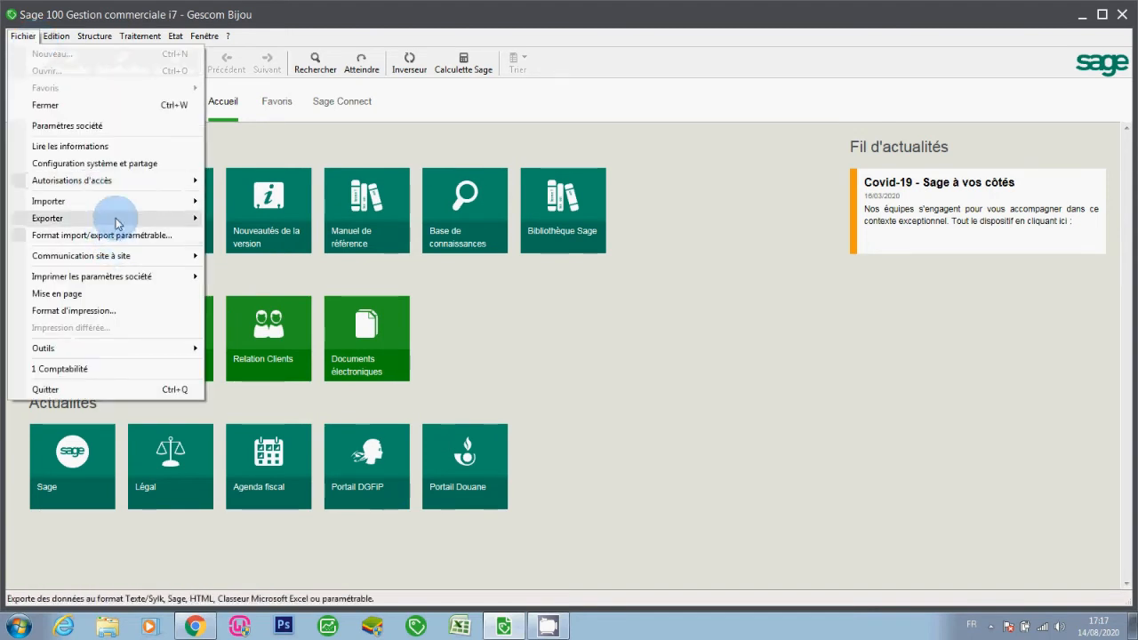
mouse_move(115, 219)
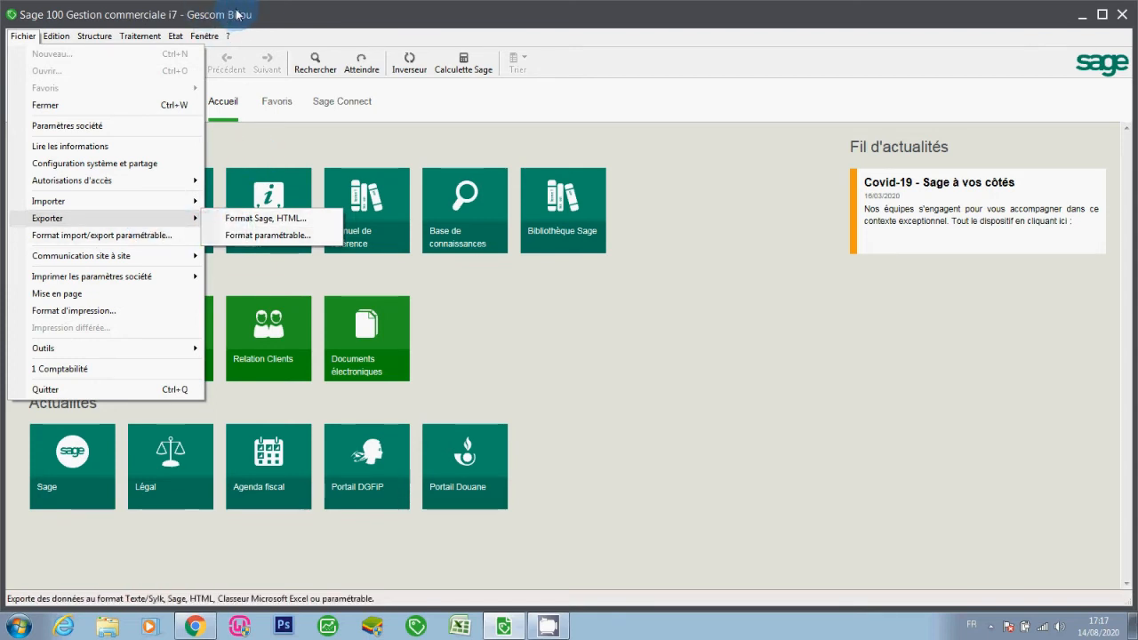
left_click(289, 235)
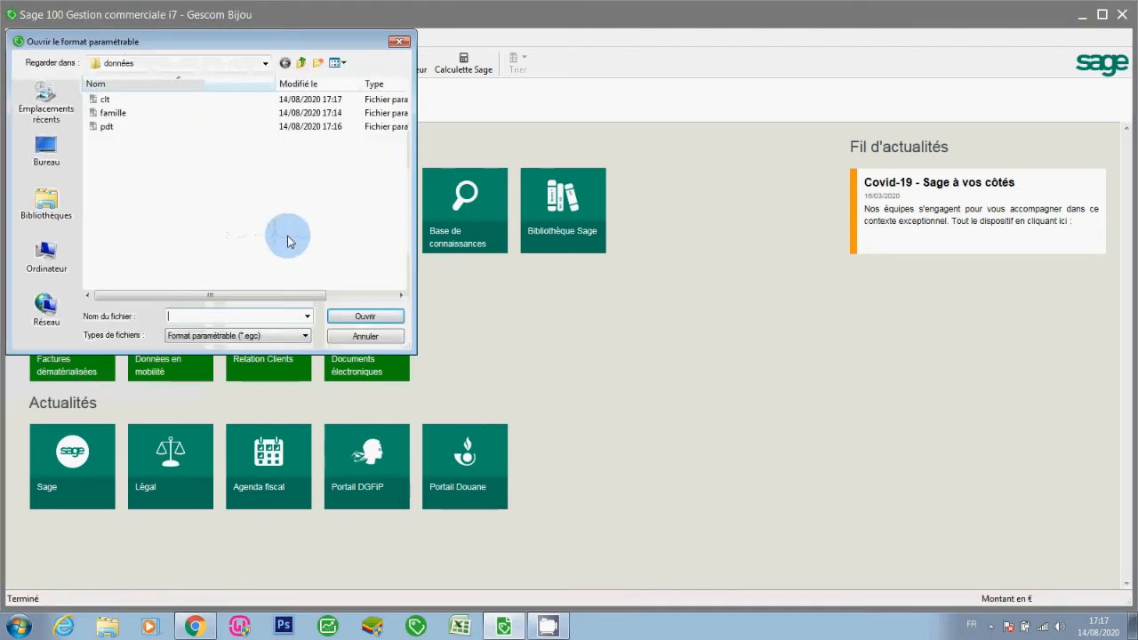
left_click(115, 114)
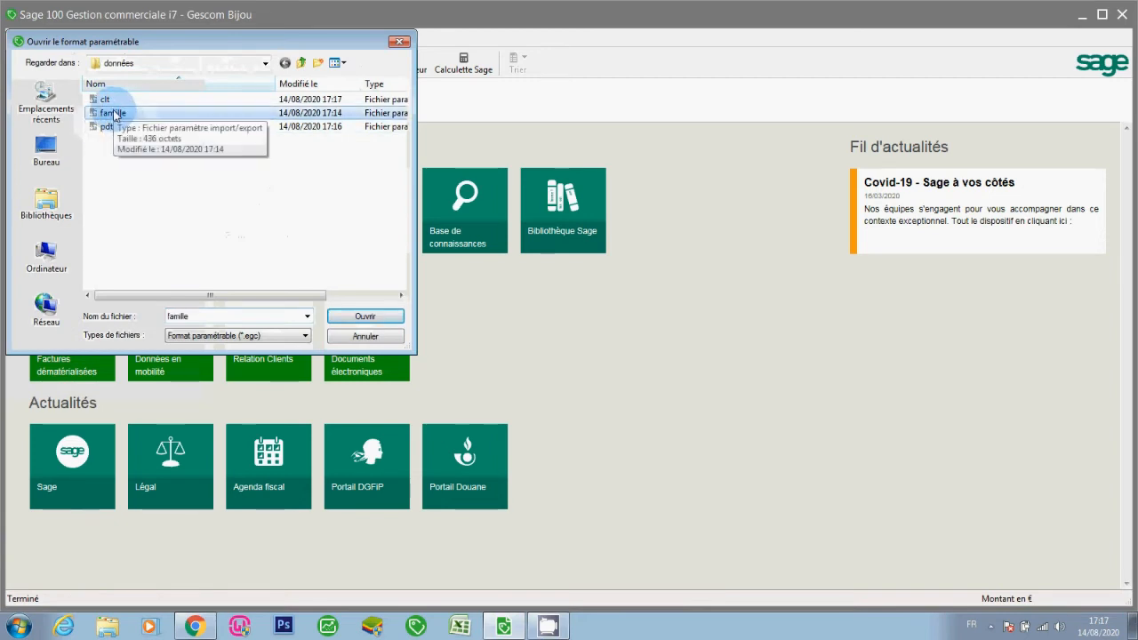
double_click(114, 114)
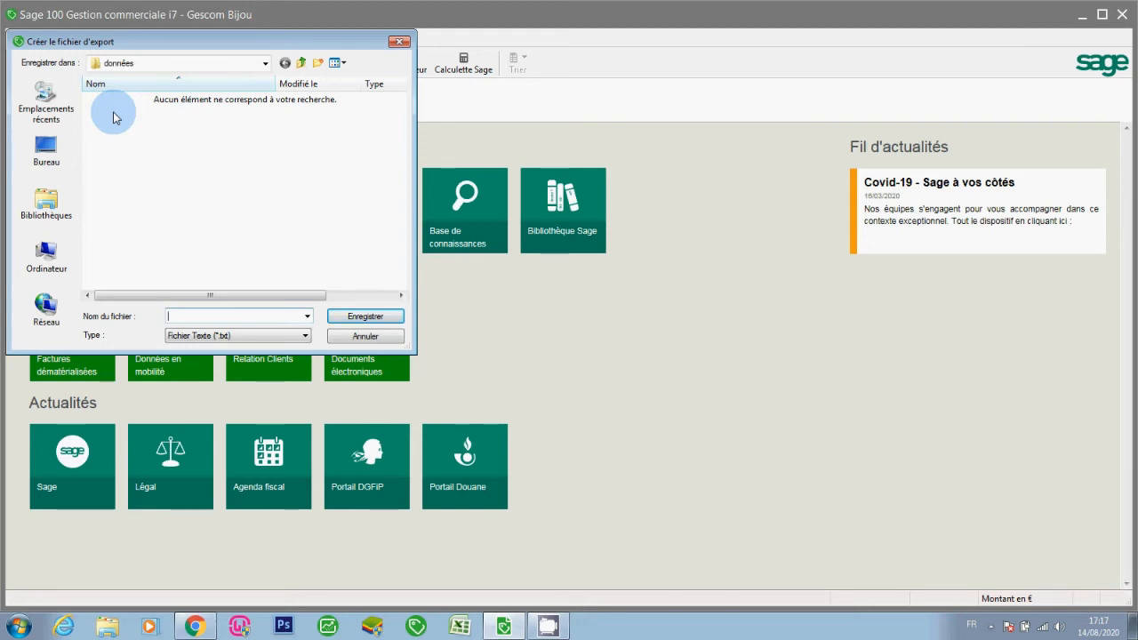
Create the export text file under the name famille in the données folder.
left_click(226, 314)
type("f")
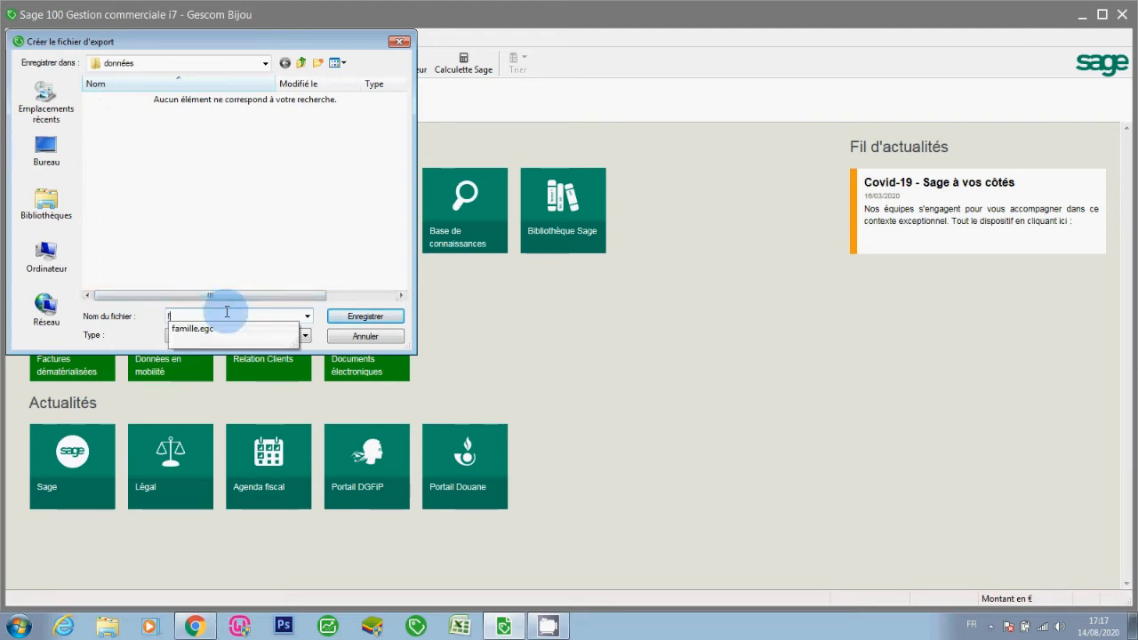
type("amille")
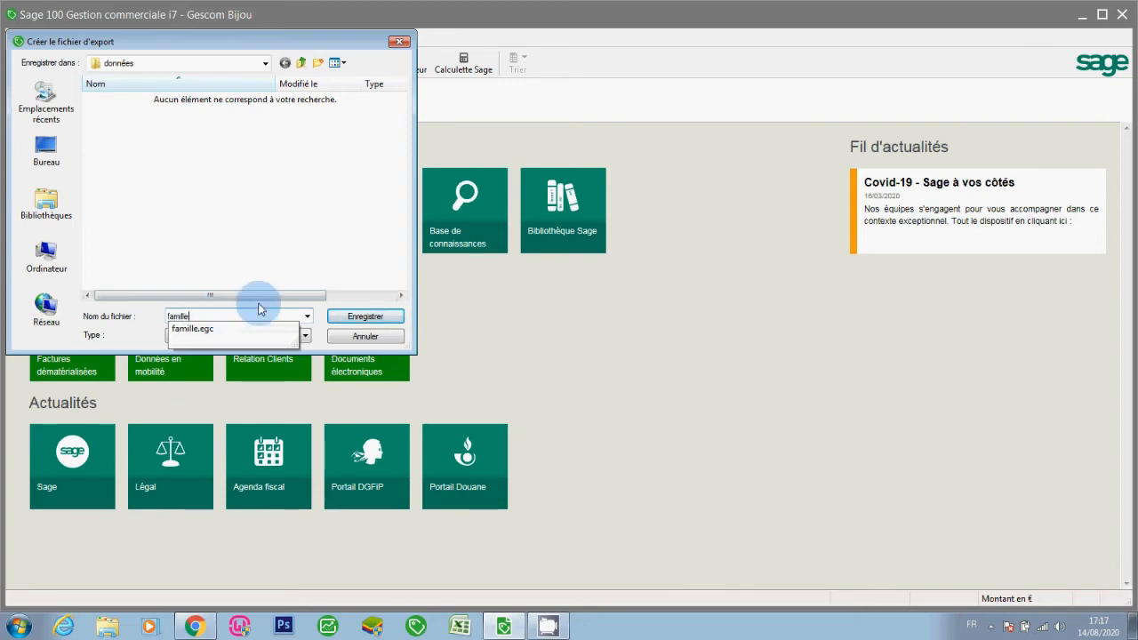
left_click(354, 320)
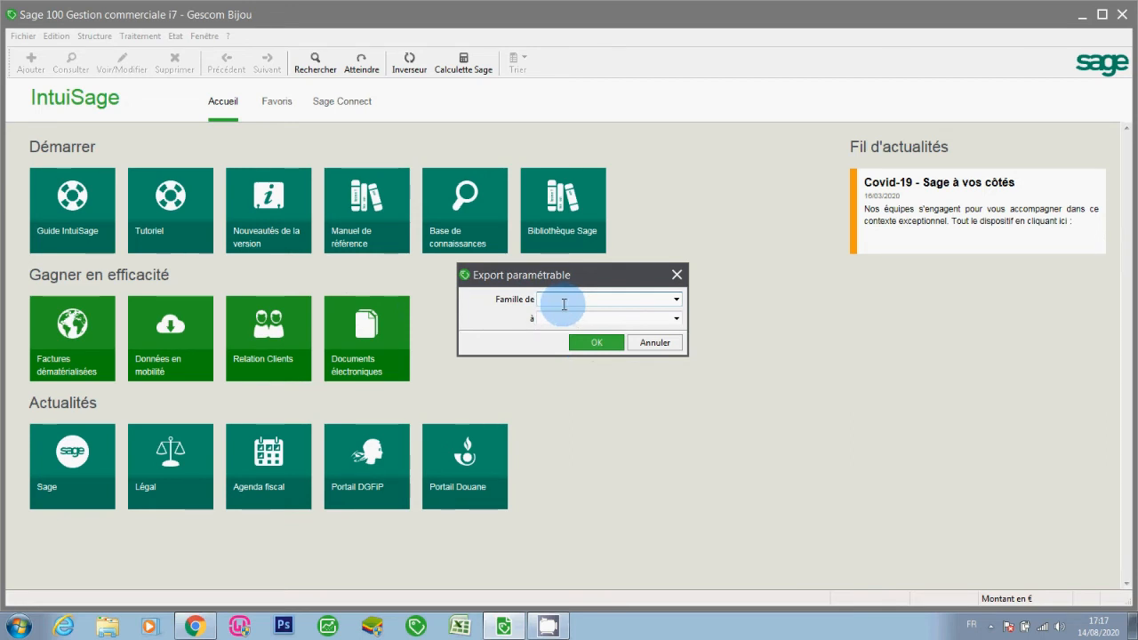
Run the article family export for all families, leaving the Famille de / à range blank.
left_click(676, 301)
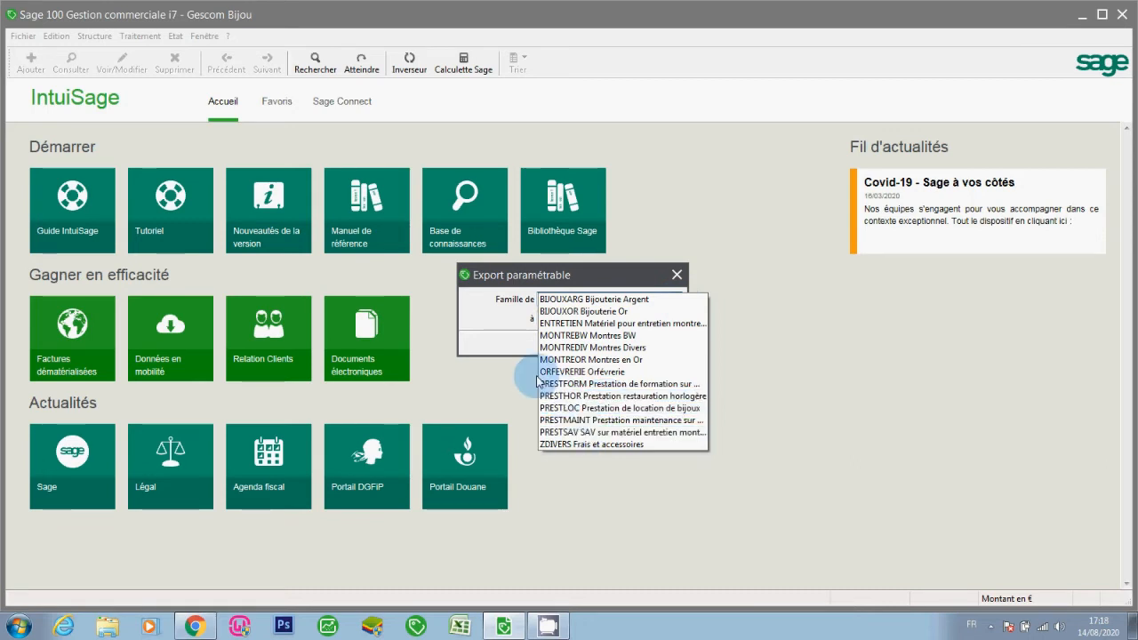
left_click(513, 345)
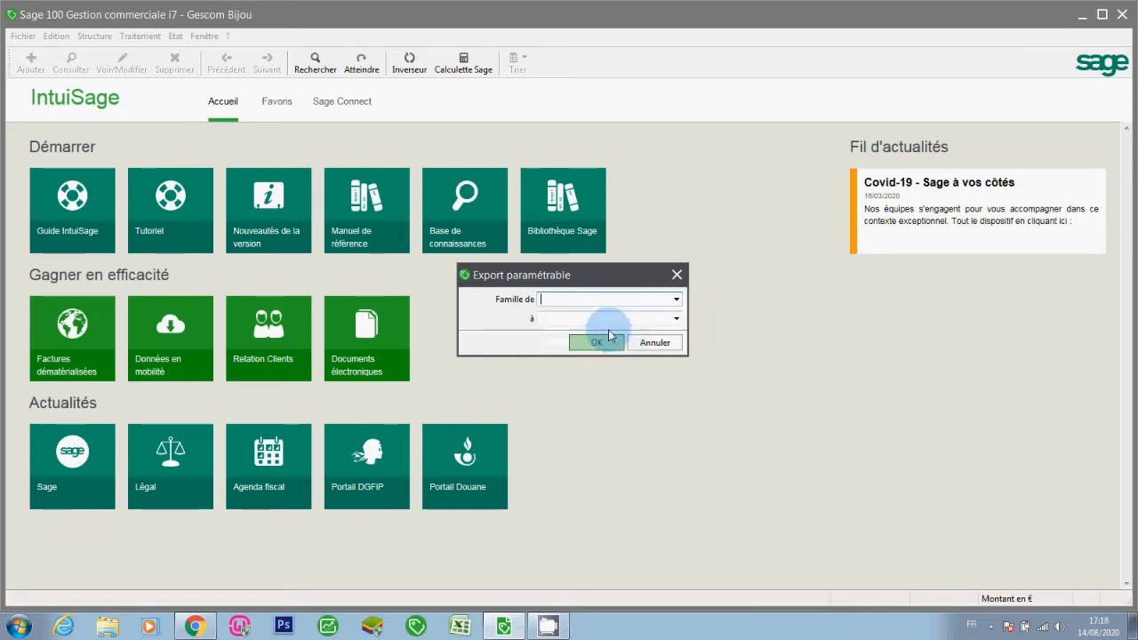
left_click(596, 343)
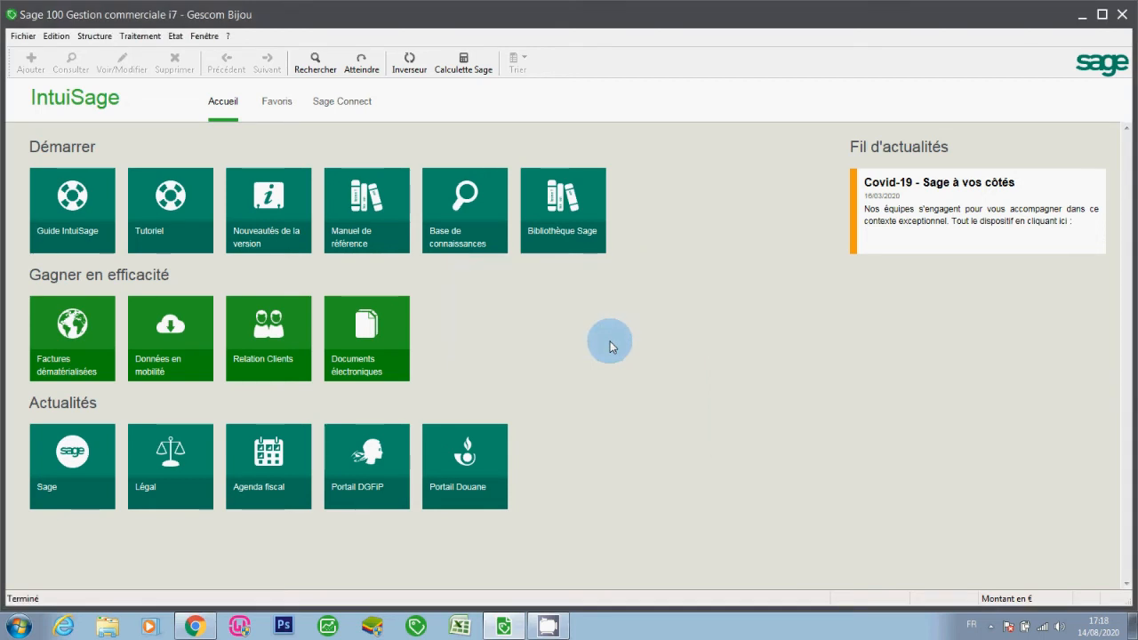
Export all articles with the pdt parametrable format to a text file named pdts in the données folder.
left_click(23, 36)
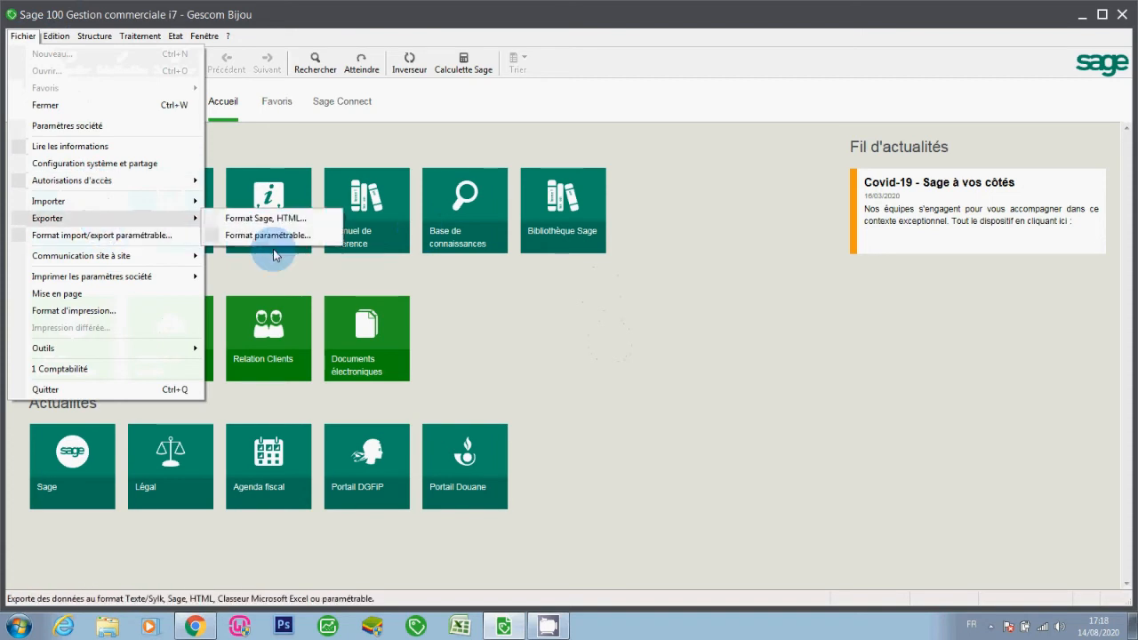
left_click(267, 236)
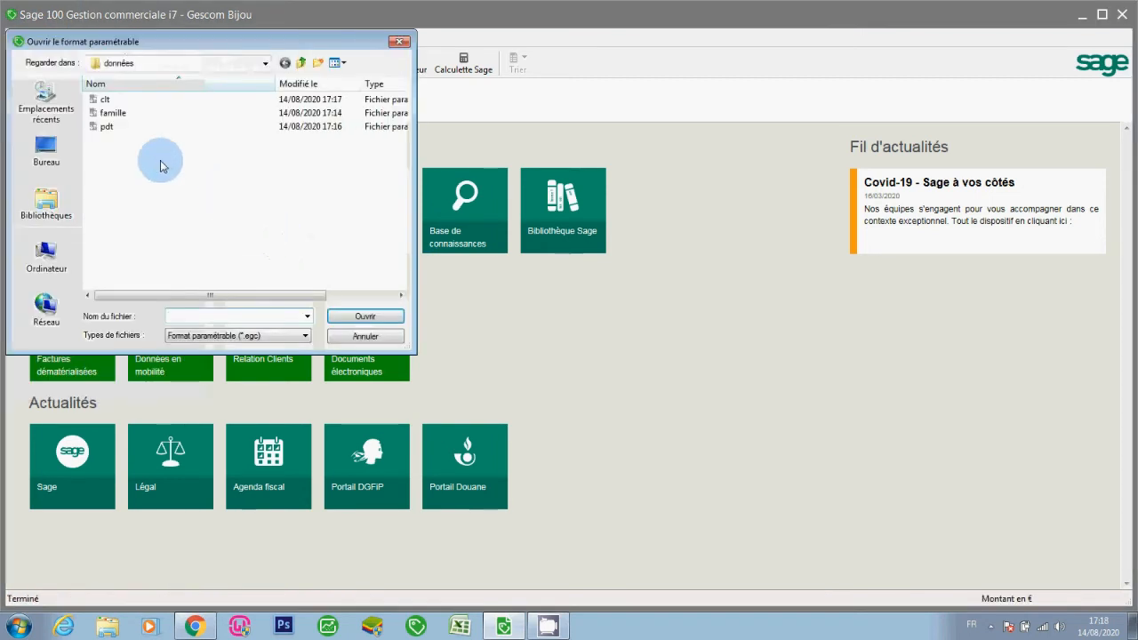
double_click(110, 126)
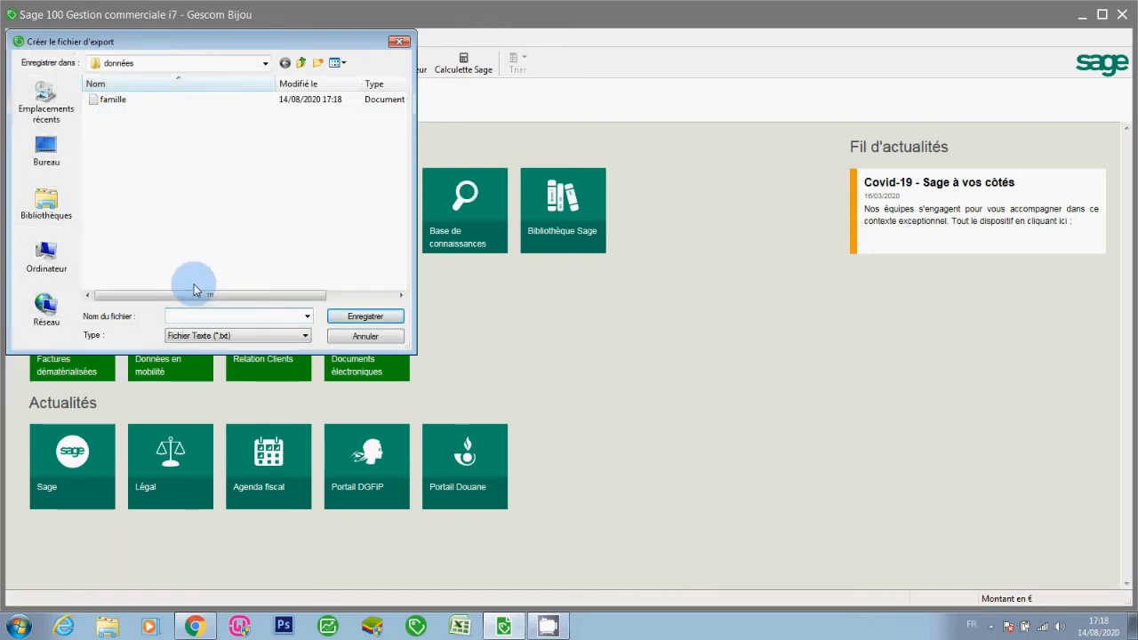
type("pdts")
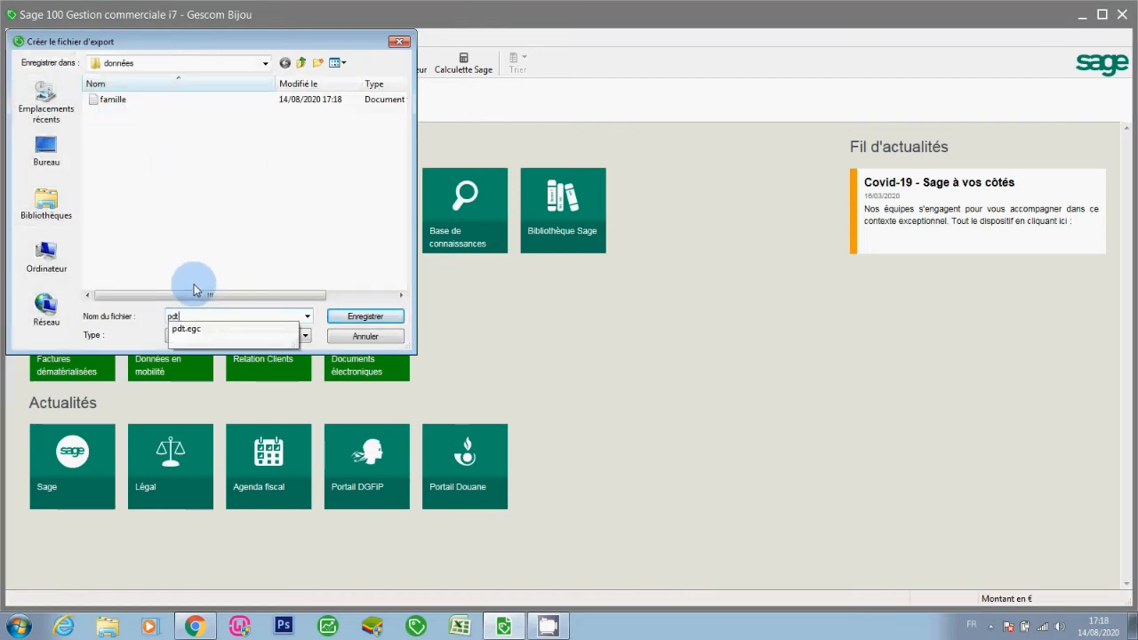
left_click(365, 316)
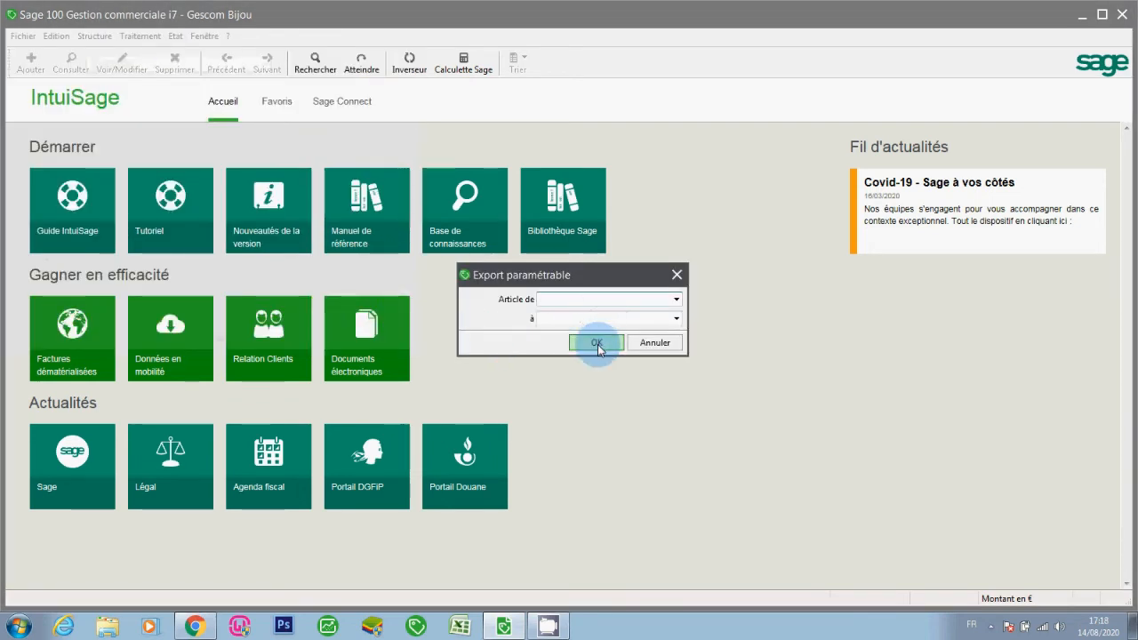
left_click(596, 343)
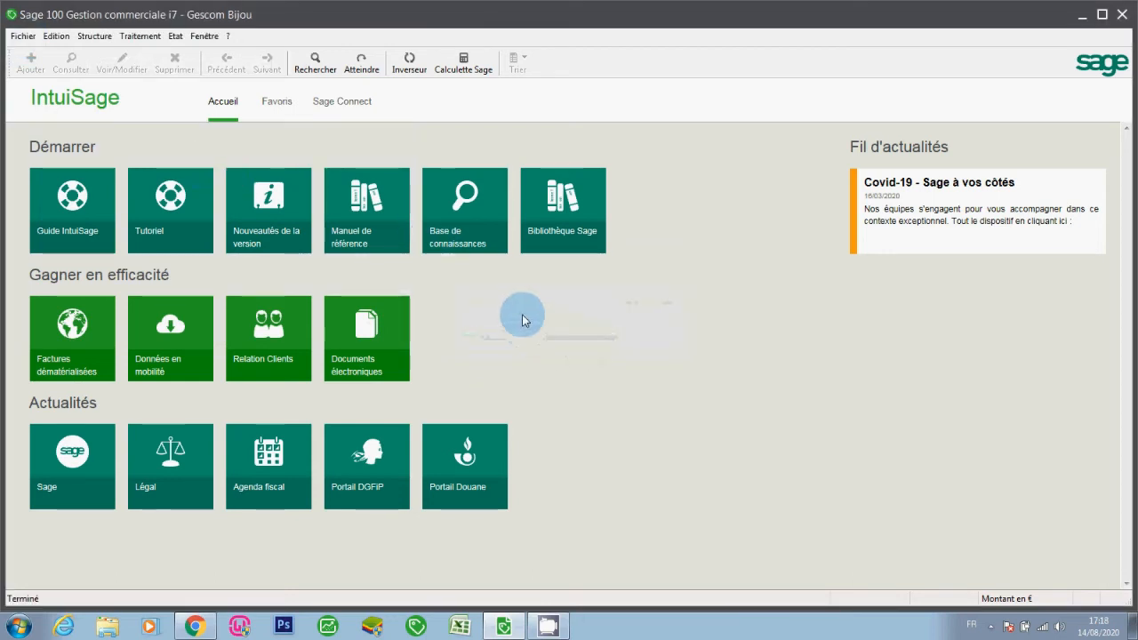
Export all clients with the clt parametrable format to a text file named clt in the données folder.
left_click(23, 35)
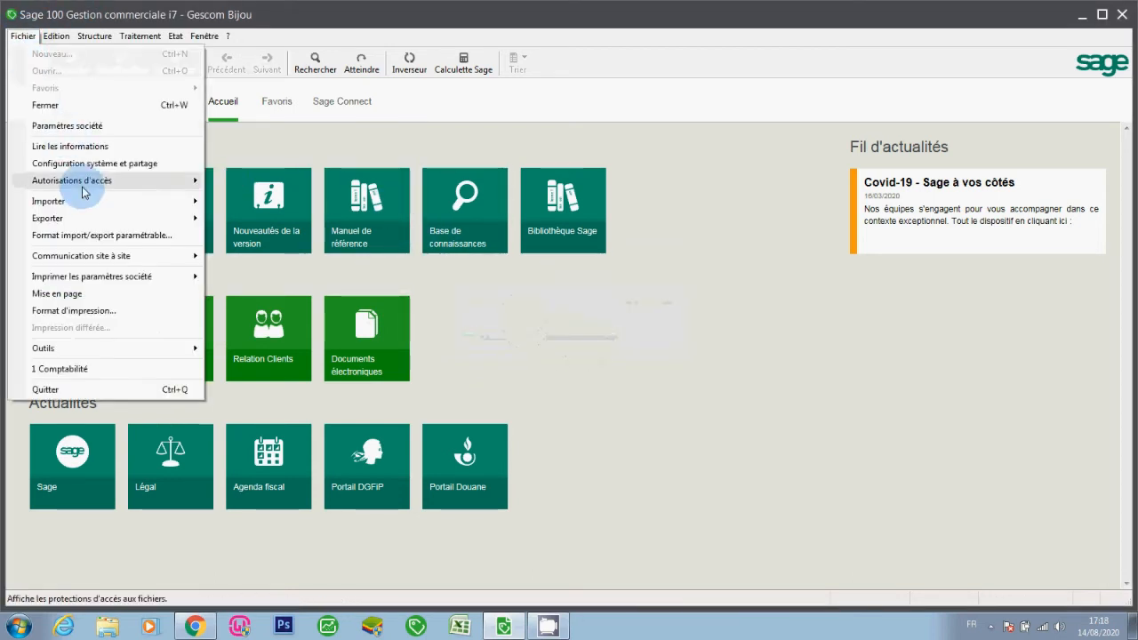
mouse_move(90, 222)
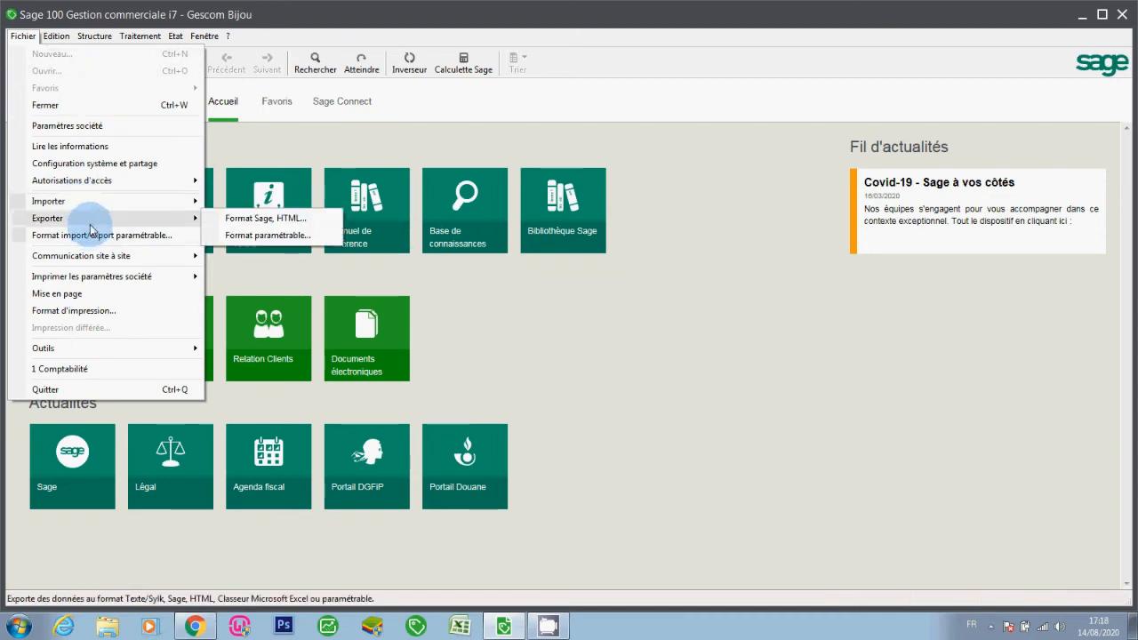
left_click(294, 238)
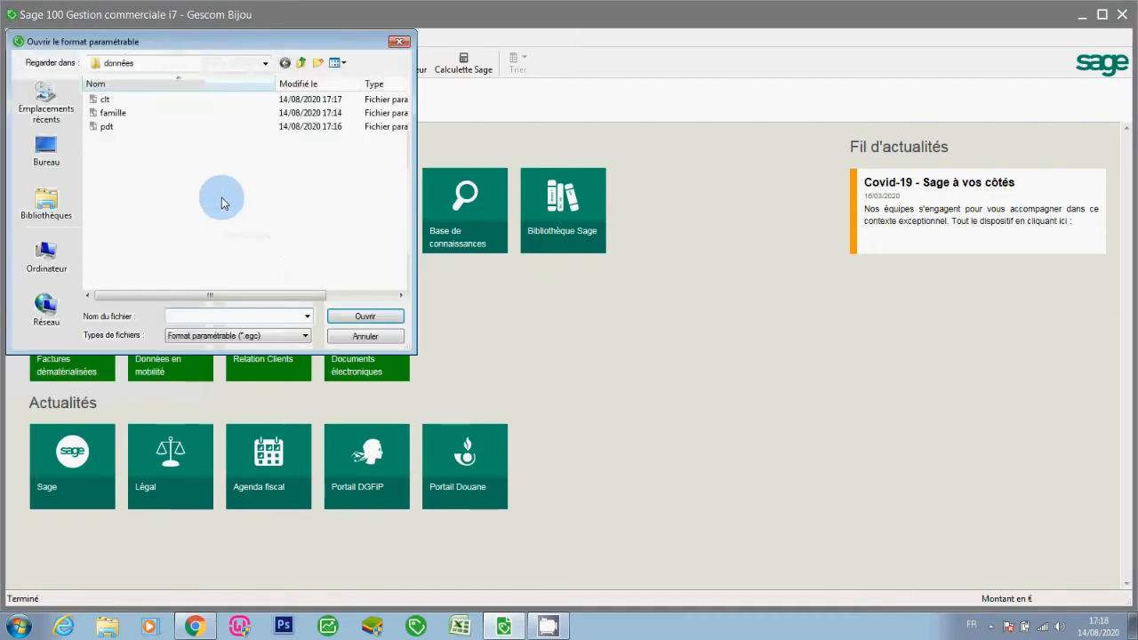
double_click(116, 113)
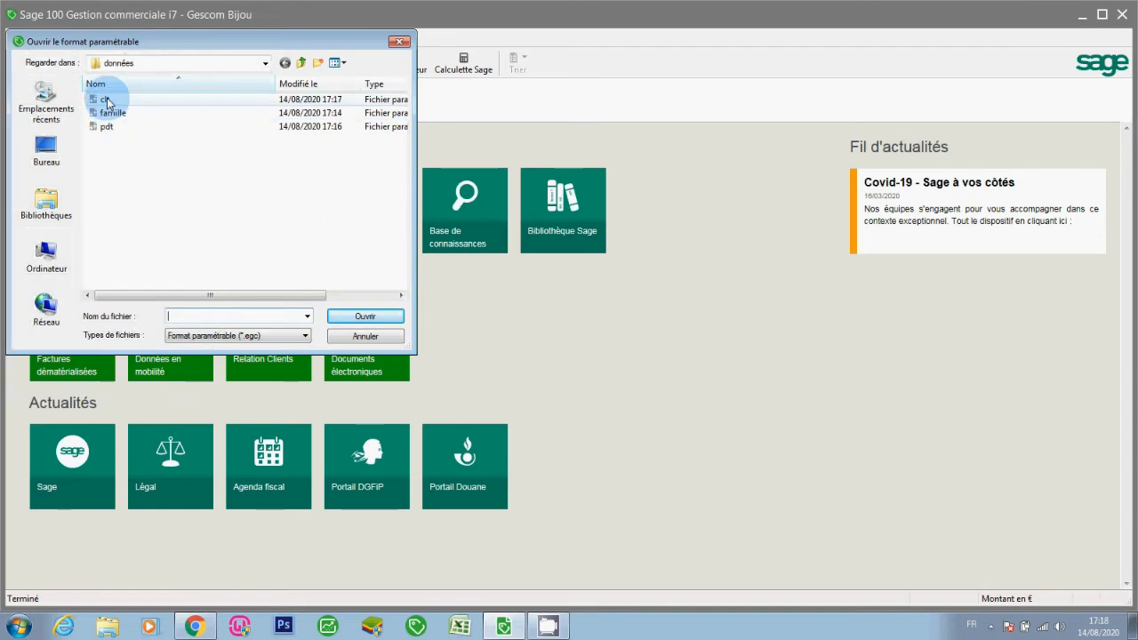
left_click(227, 316)
type("clt")
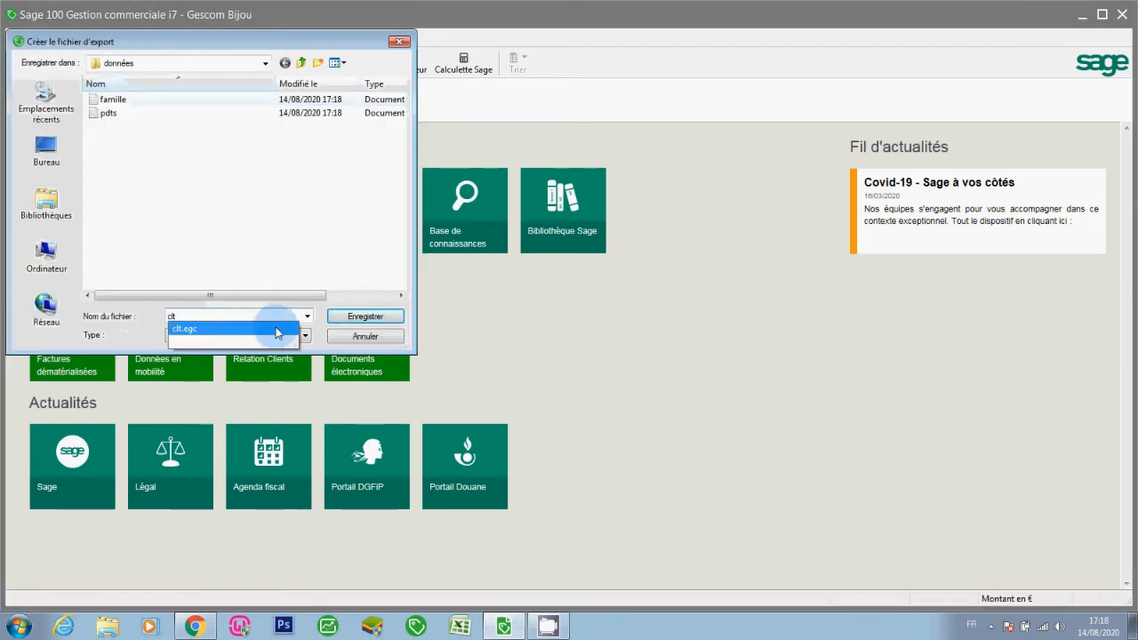
left_click(365, 317)
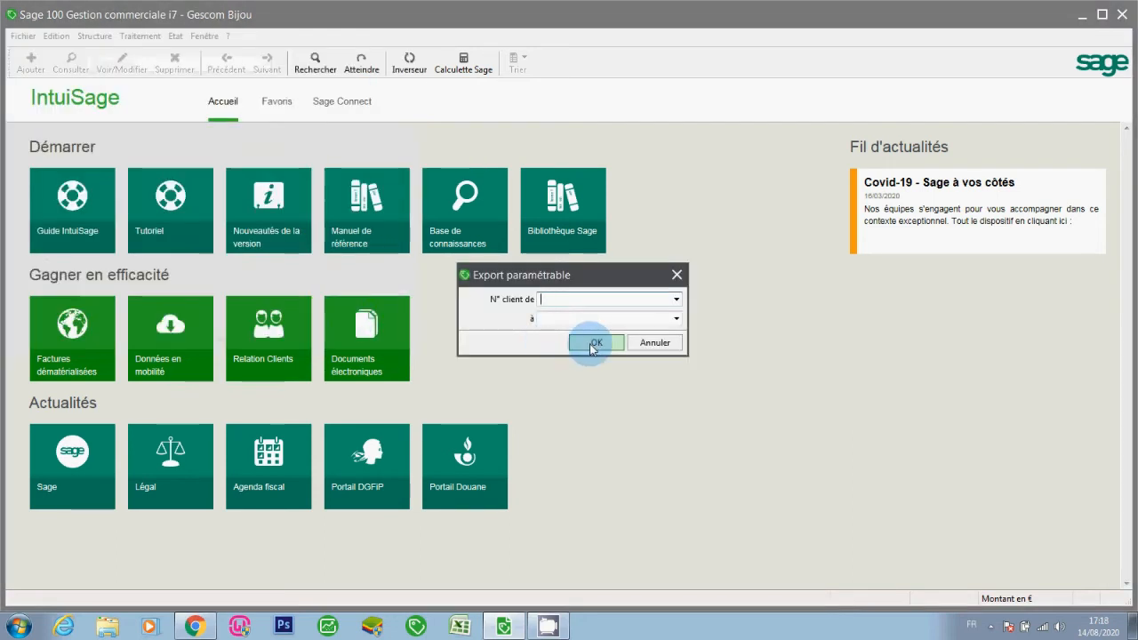
left_click(593, 342)
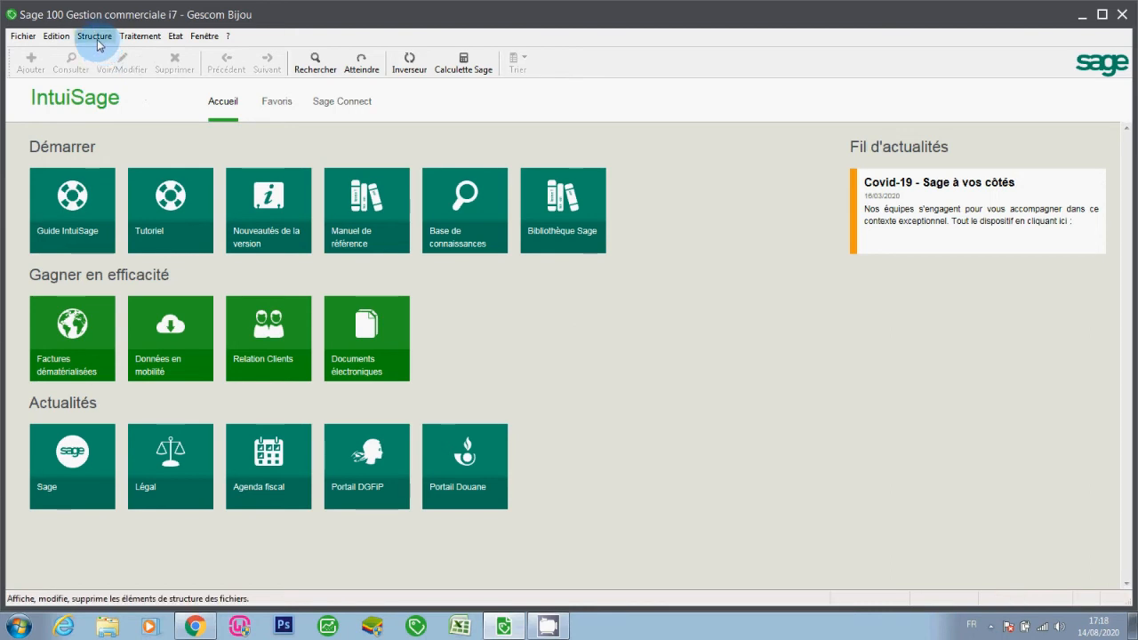
Close the Gescom Bijou file and open the commercial file maste_gestion from the ma ste folder as administrator.
left_click(27, 37)
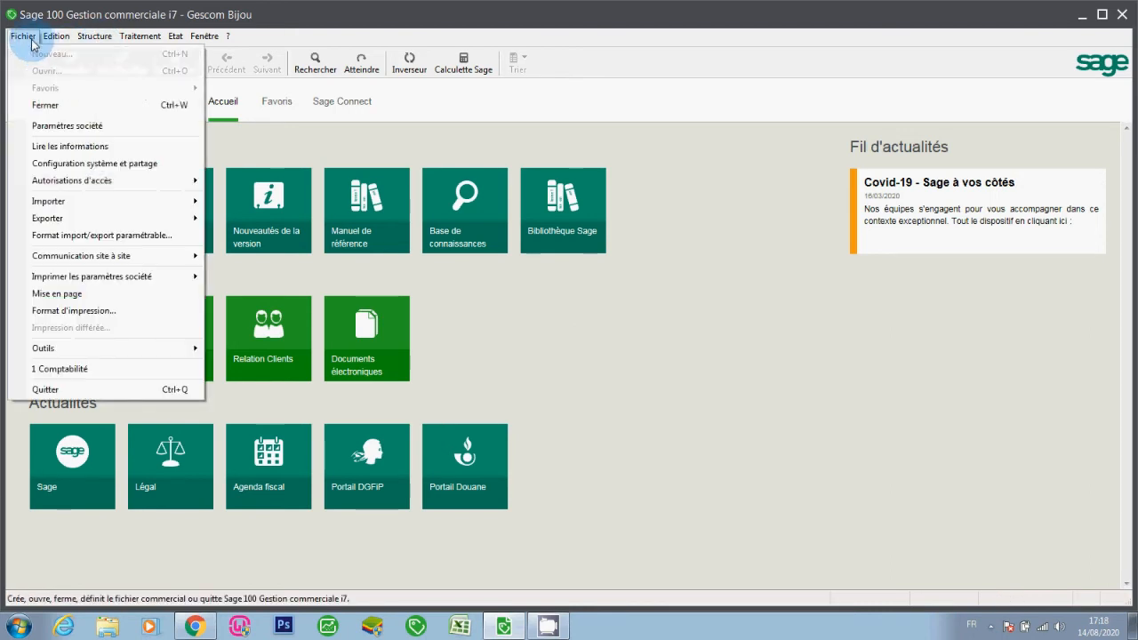
left_click(54, 113)
left_click(24, 36)
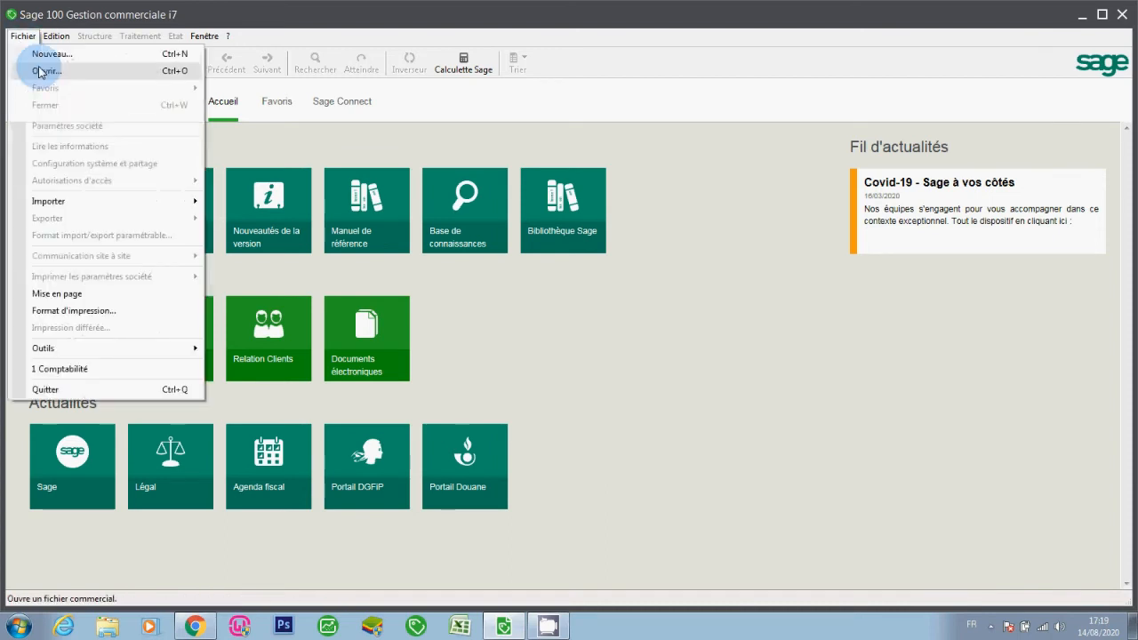
left_click(40, 71)
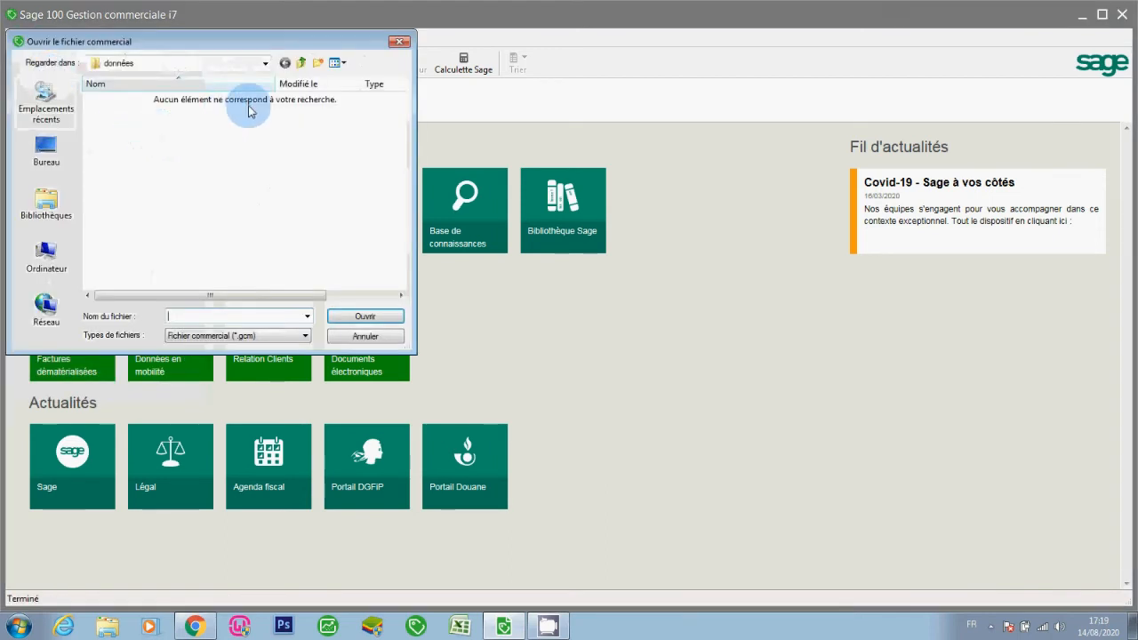
left_click(300, 63)
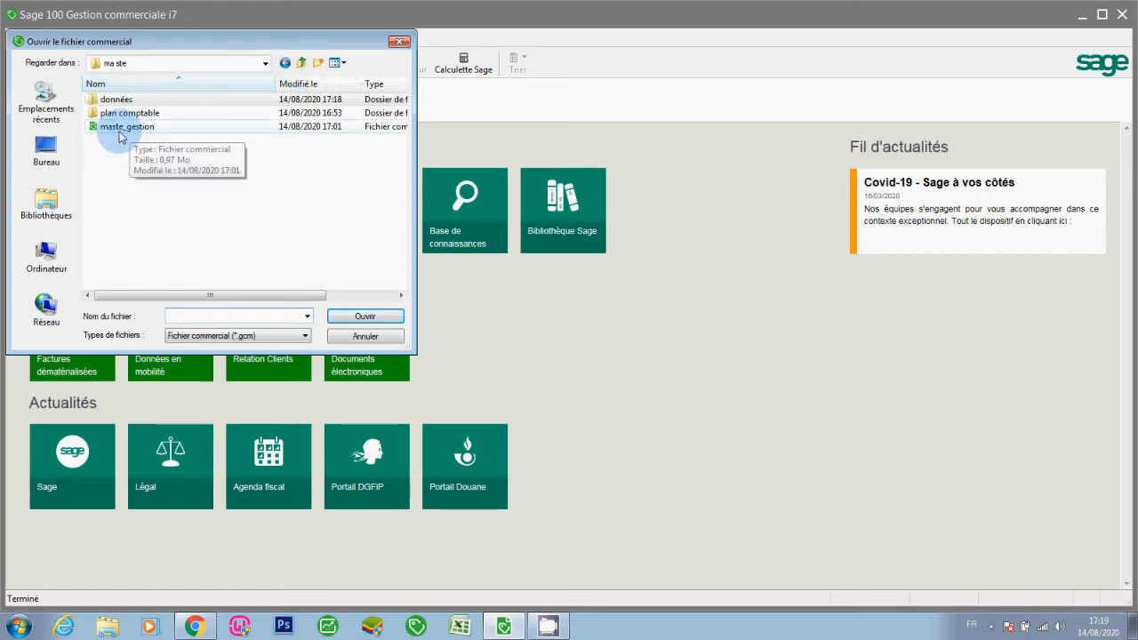
double_click(129, 131)
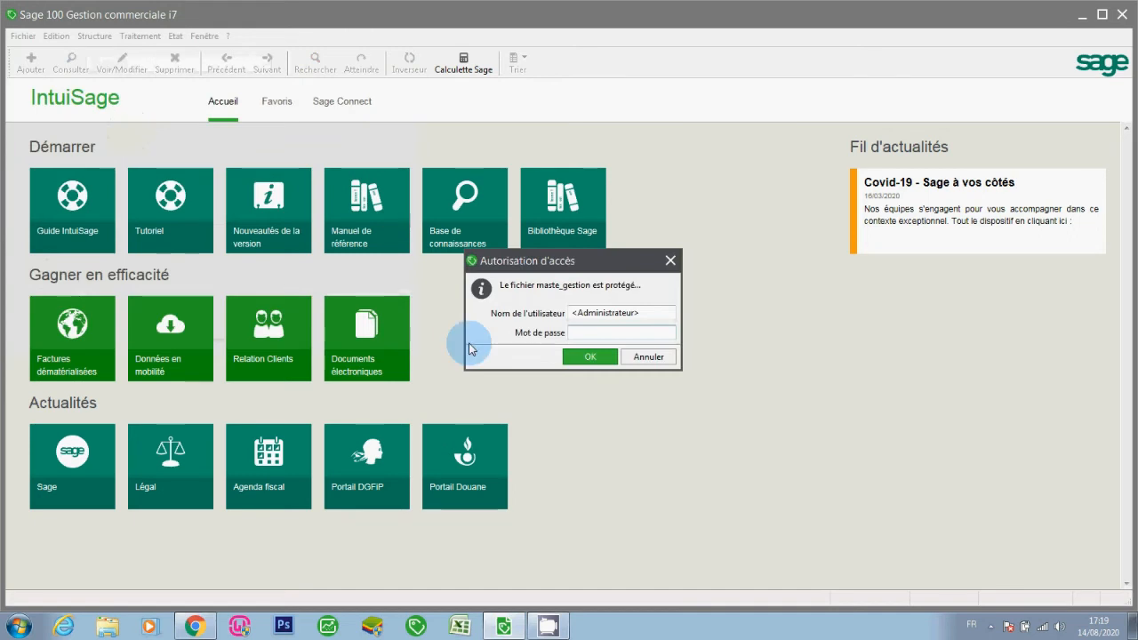
left_click(580, 358)
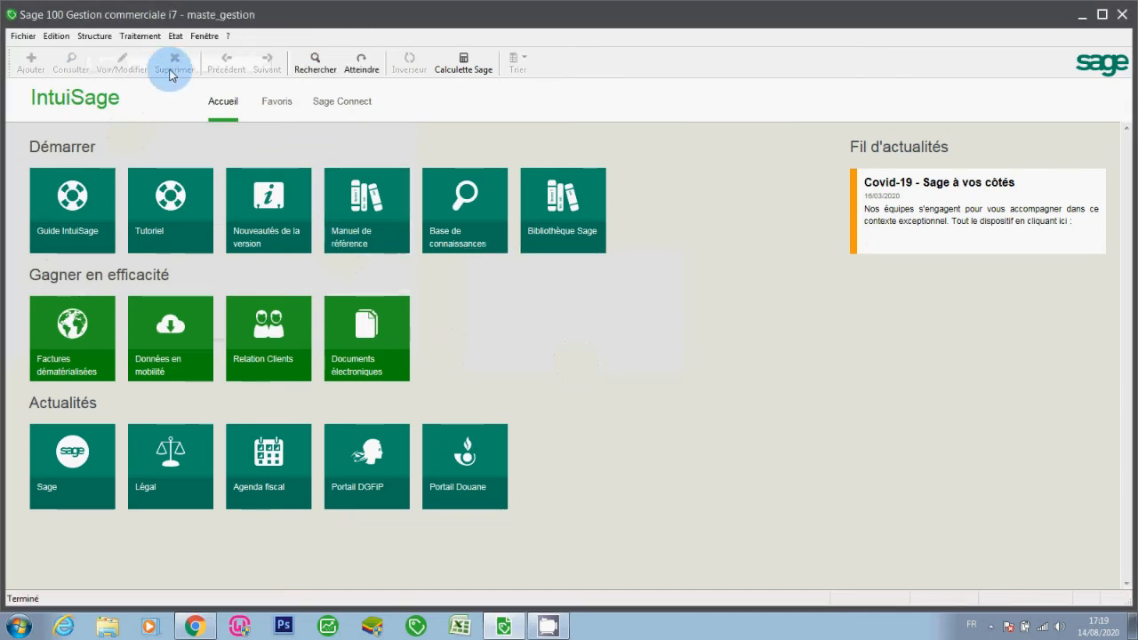
Check the lists of article families and clients in maste_gestion, closing each list after viewing it.
left_click(98, 36)
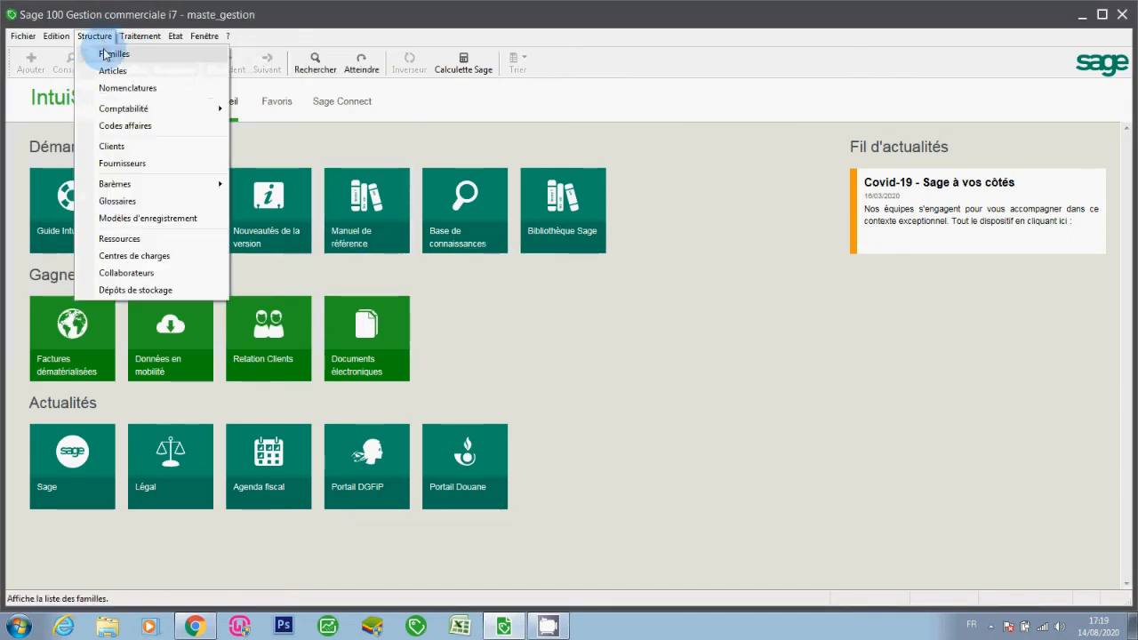
left_click(107, 55)
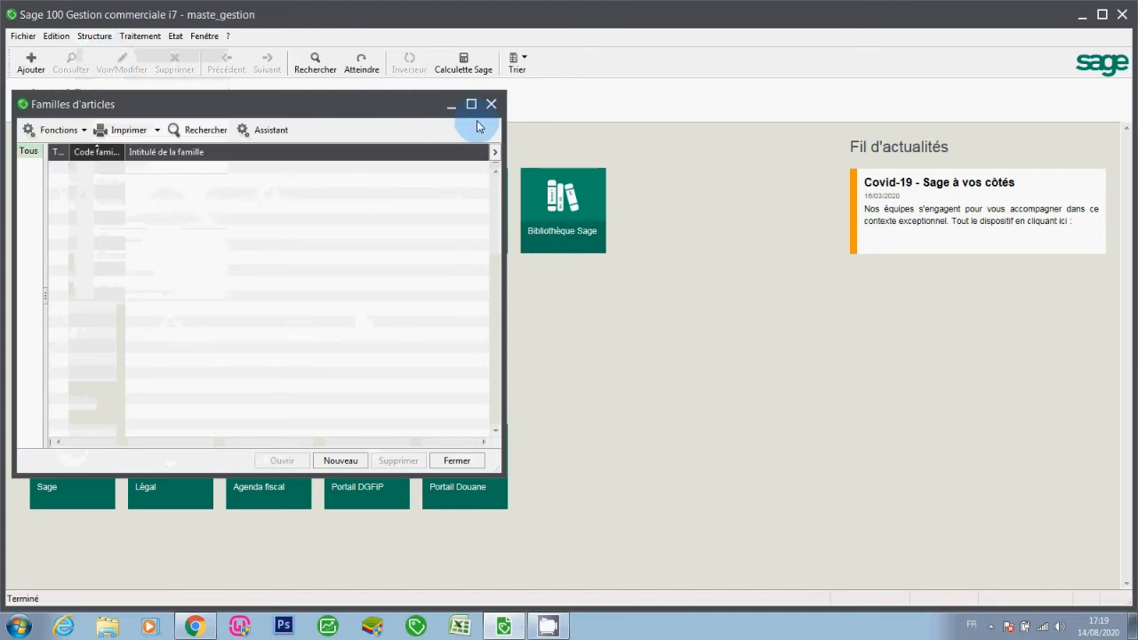
left_click(489, 105)
left_click(94, 37)
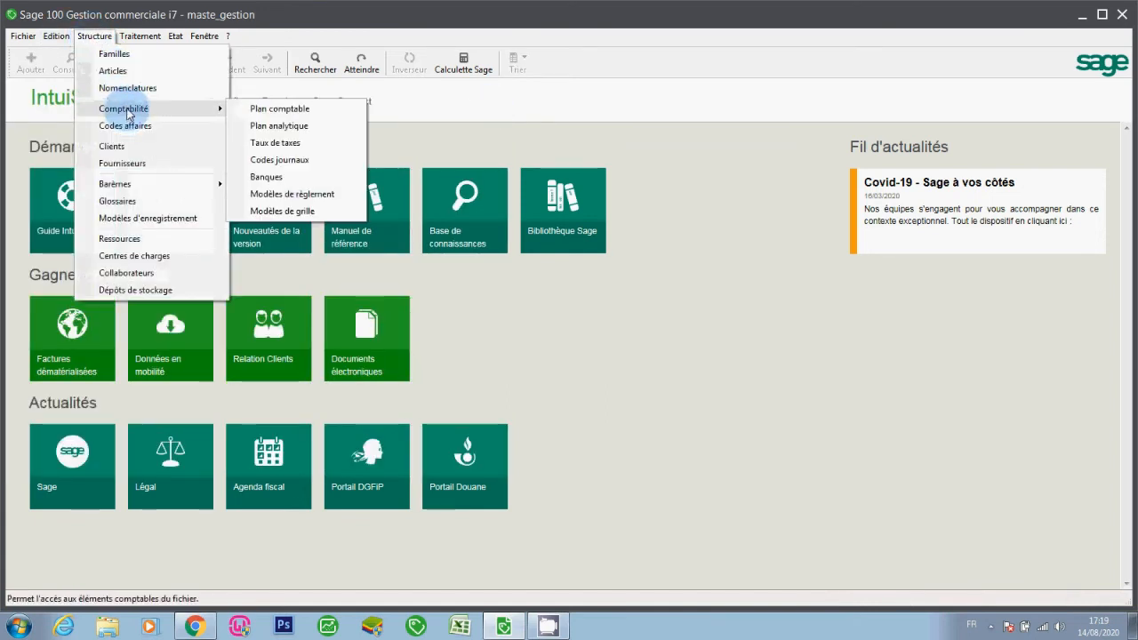
left_click(126, 153)
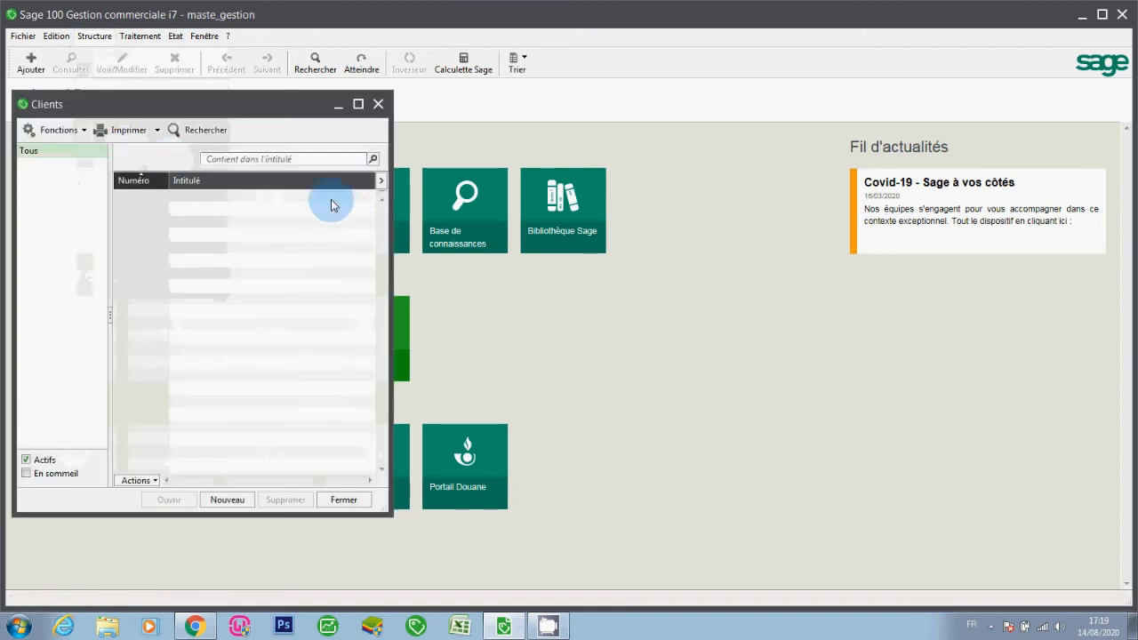
left_click(378, 105)
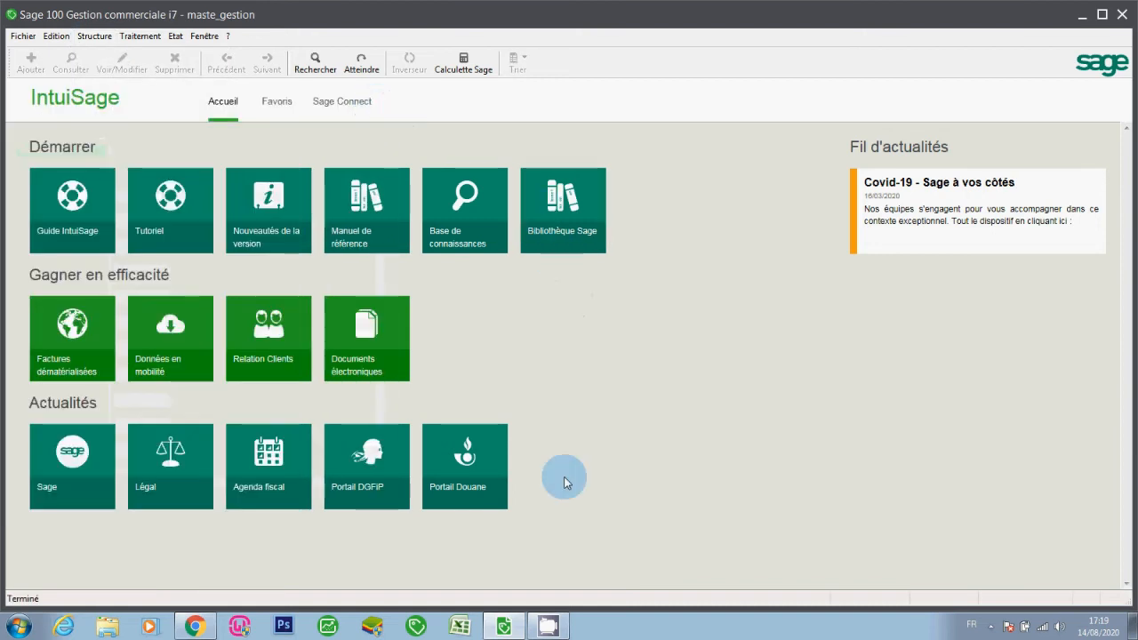
Minimize the program, check the exported files in the données subfolder of ma ste on the desktop, and close the folder.
left_click(1081, 17)
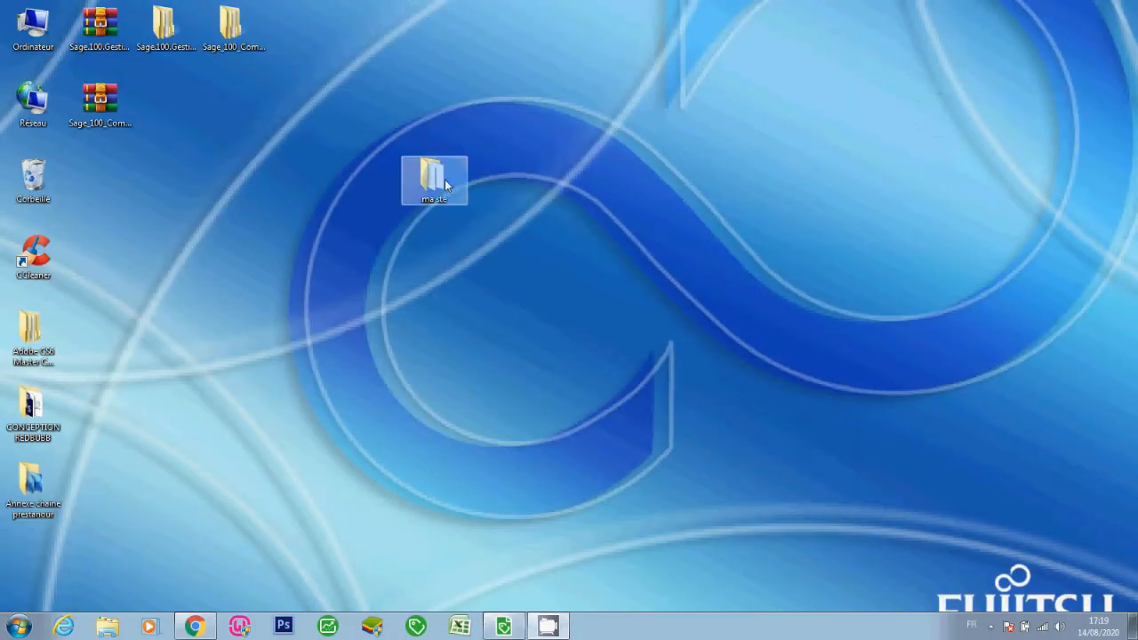
double_click(445, 185)
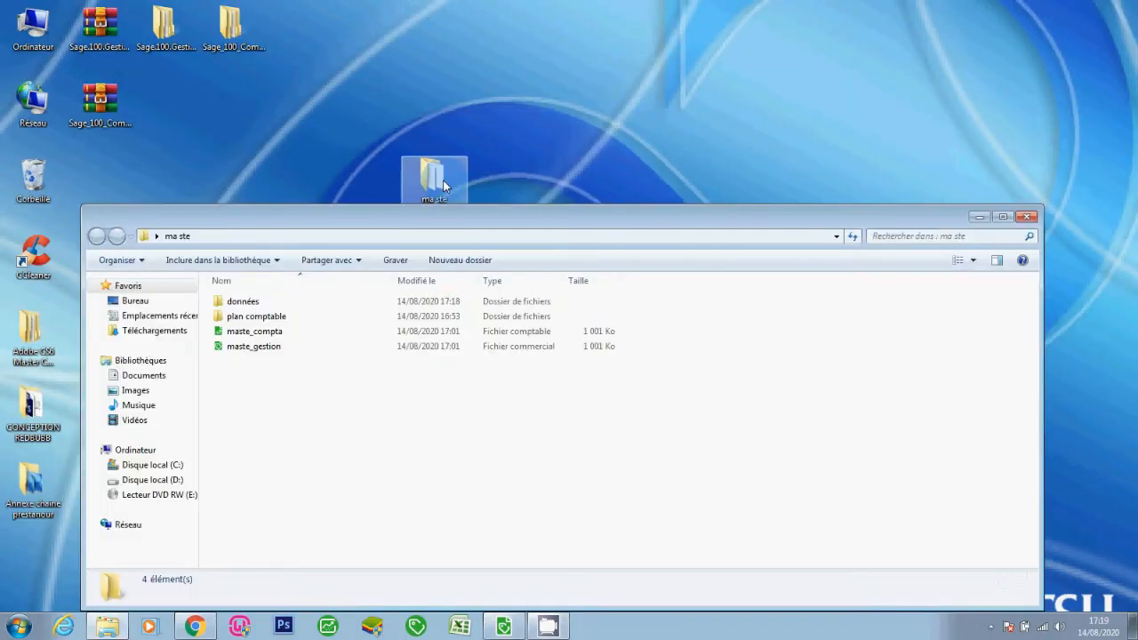
left_click(273, 302)
double_click(273, 301)
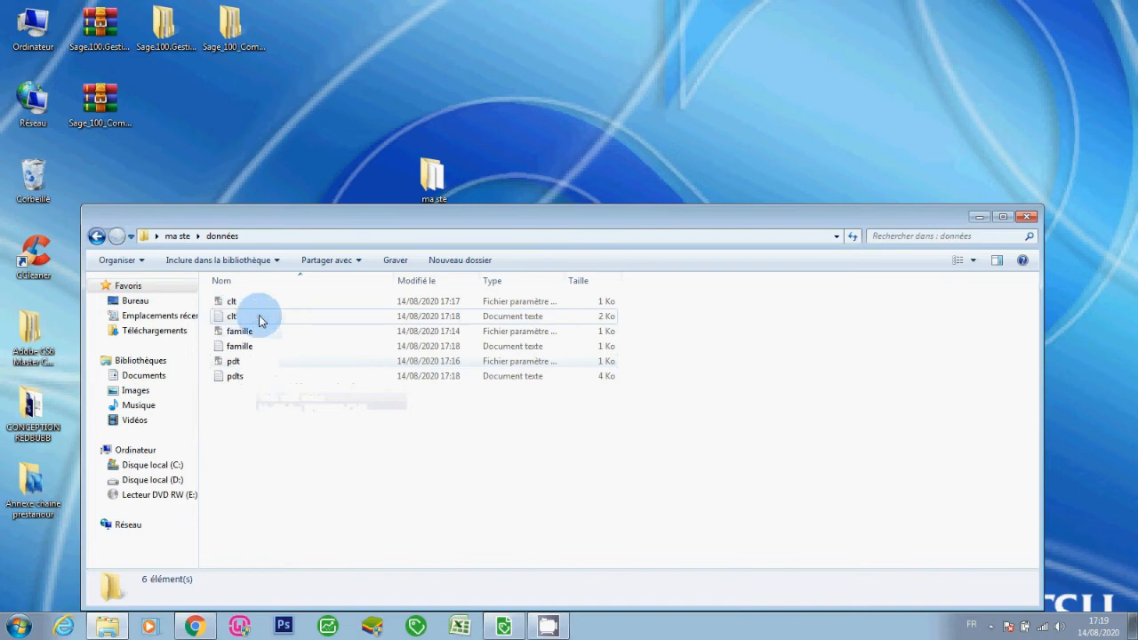
left_click(1027, 218)
Switch to Excel and browse to the données folder inside ma ste on the desktop, listing all file types for opening.
left_click(471, 628)
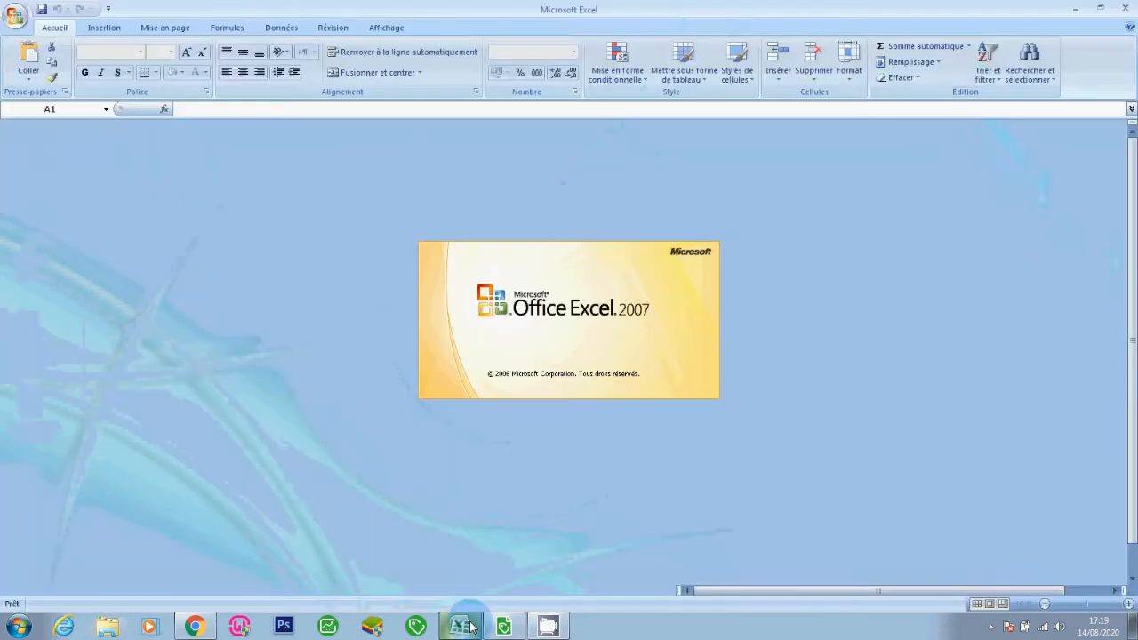
left_click(12, 12)
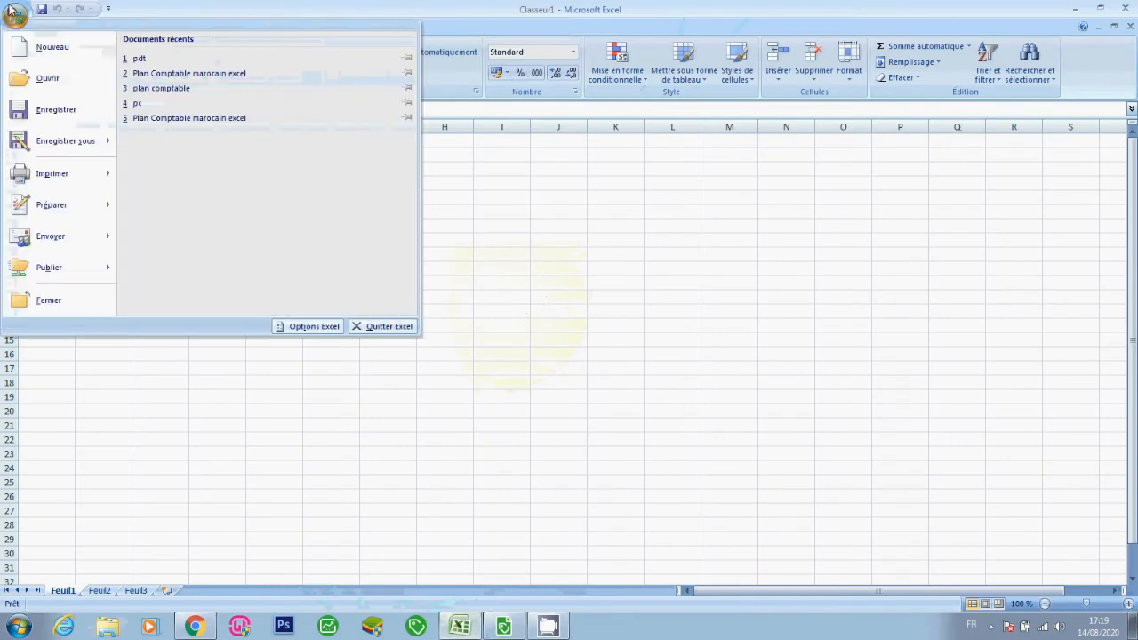
left_click(49, 78)
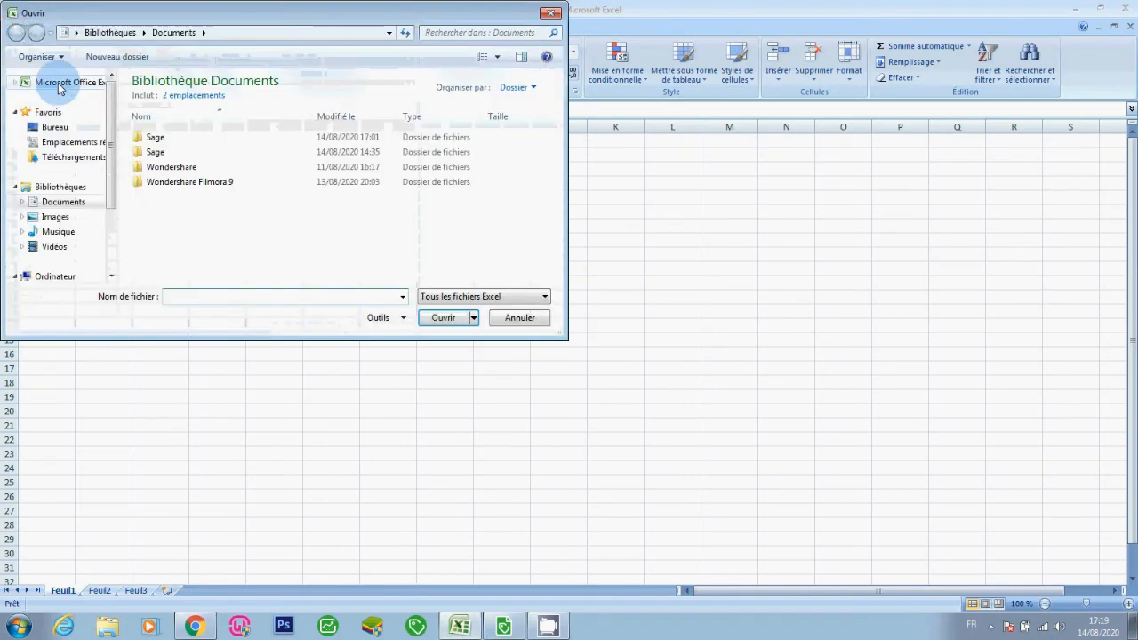
left_click(76, 132)
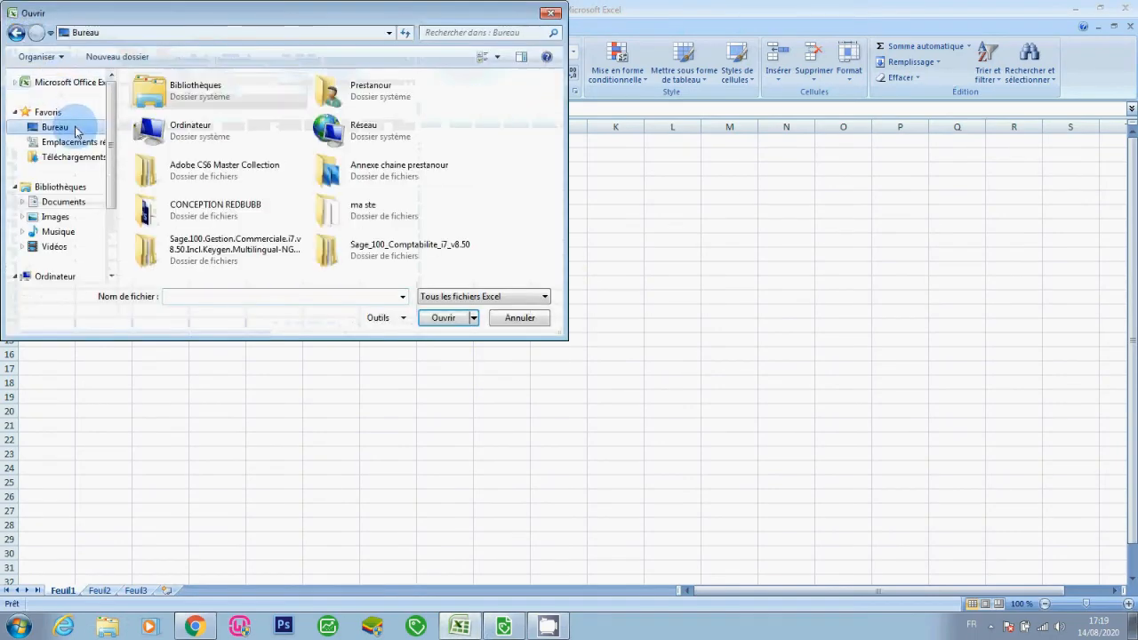
left_click(342, 252)
double_click(355, 224)
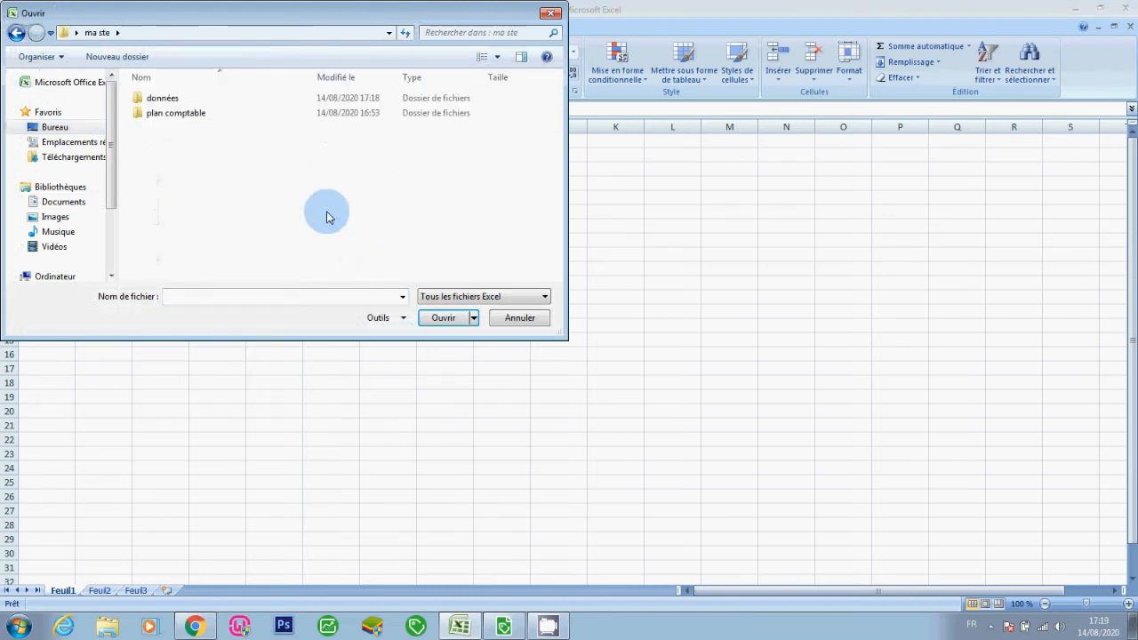
left_click(173, 100)
double_click(174, 102)
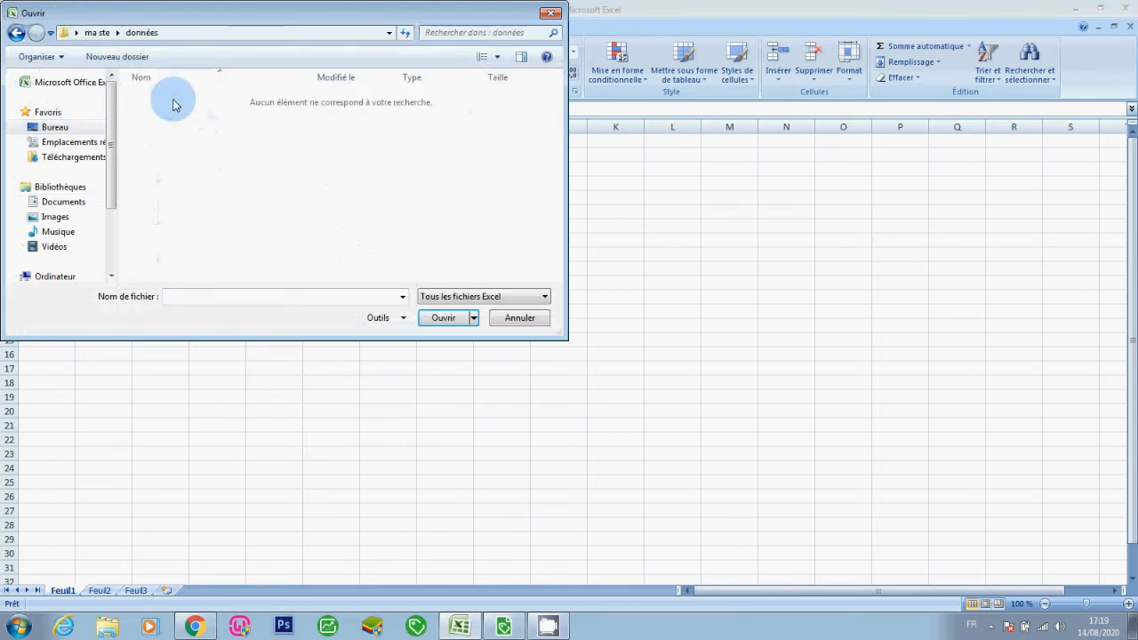
left_click(440, 302)
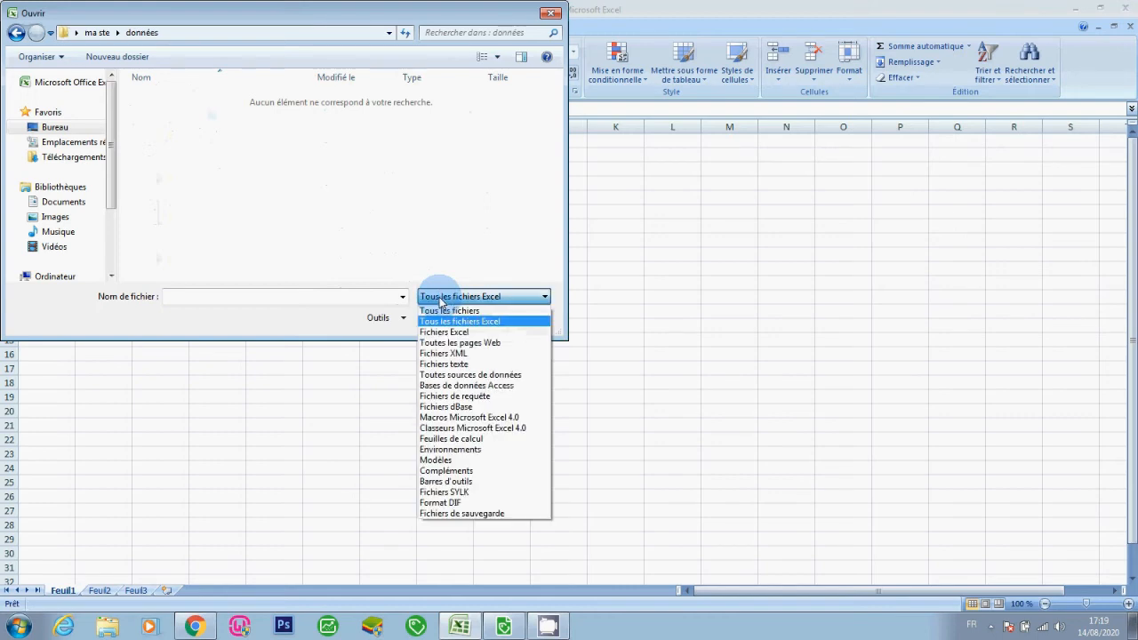
left_click(441, 312)
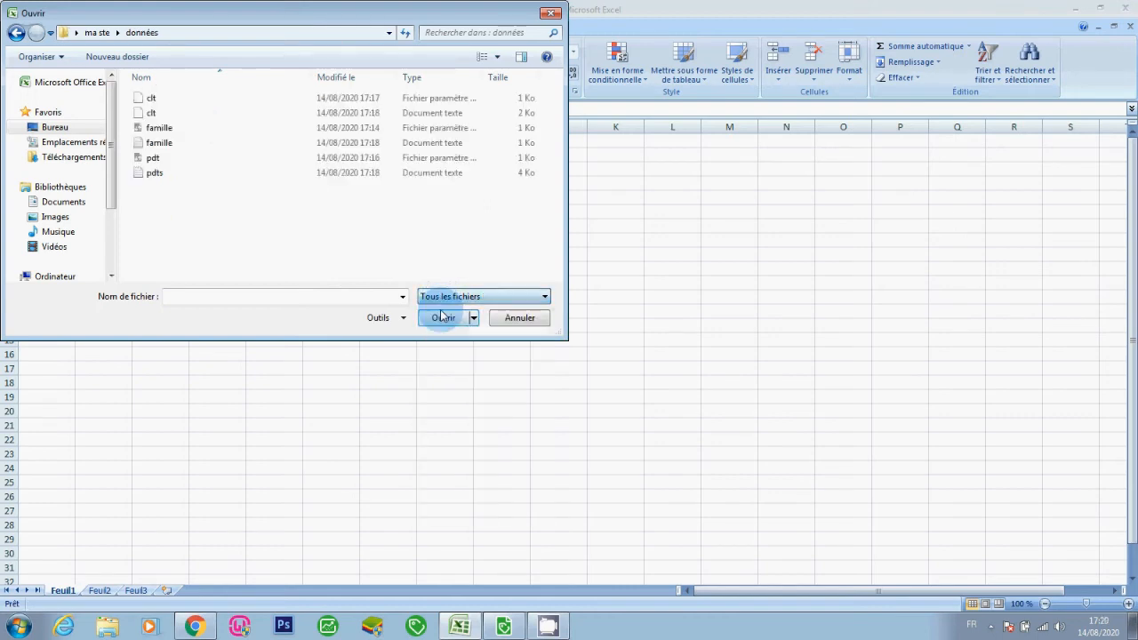
Open the famille text file, importing it as delimited data with the tab separator and Standard column format.
left_click(158, 144)
double_click(158, 144)
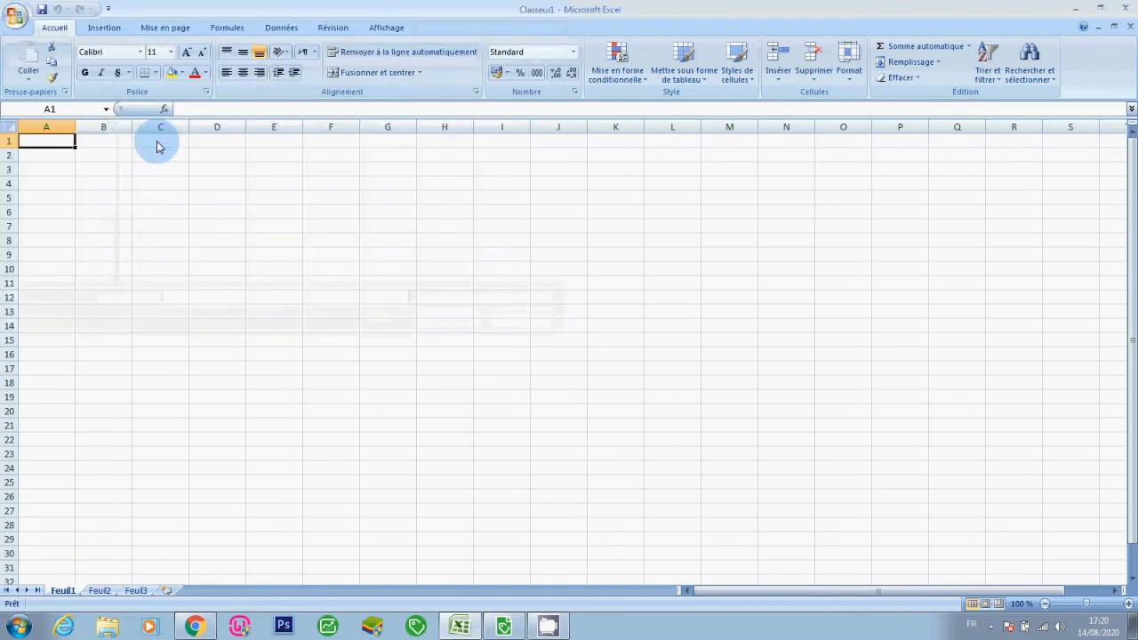
left_click(503, 481)
left_click(499, 481)
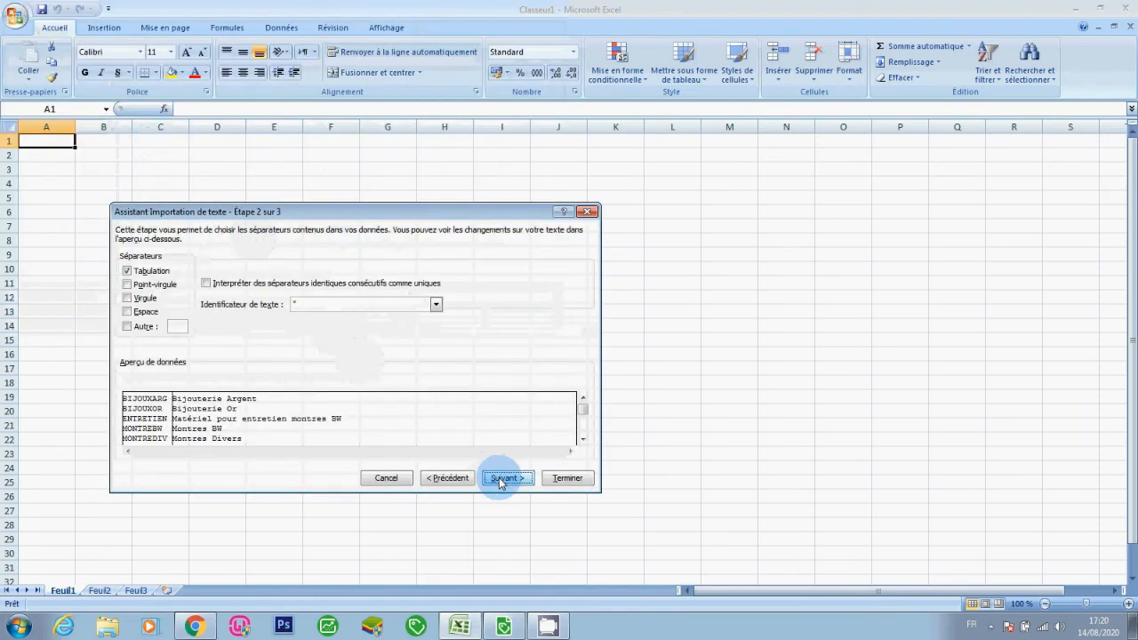
left_click(500, 481)
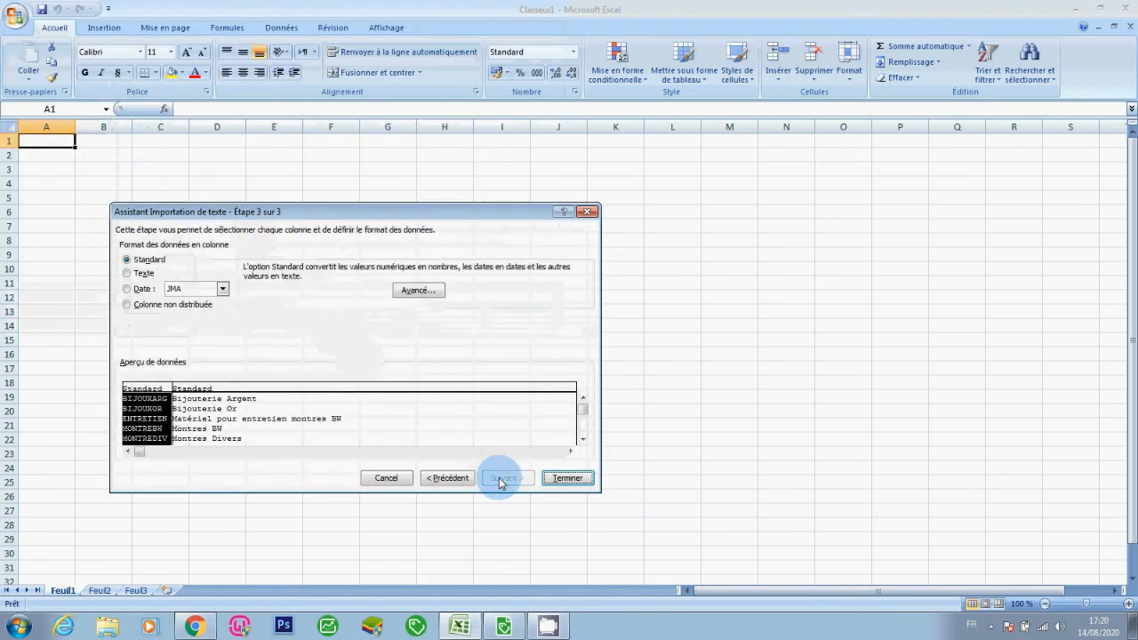
left_click(574, 479)
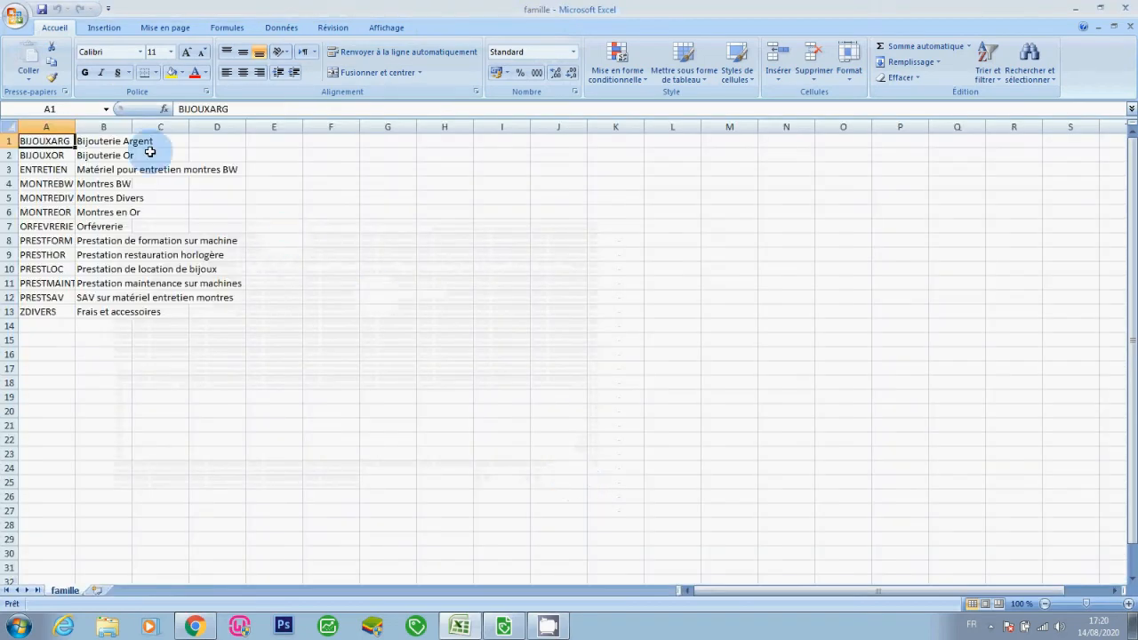
Widen columns A and B of the famille sheet so the family codes and descriptions are readable, and close the file.
left_click_drag(73, 127, 363, 114)
left_click(289, 194)
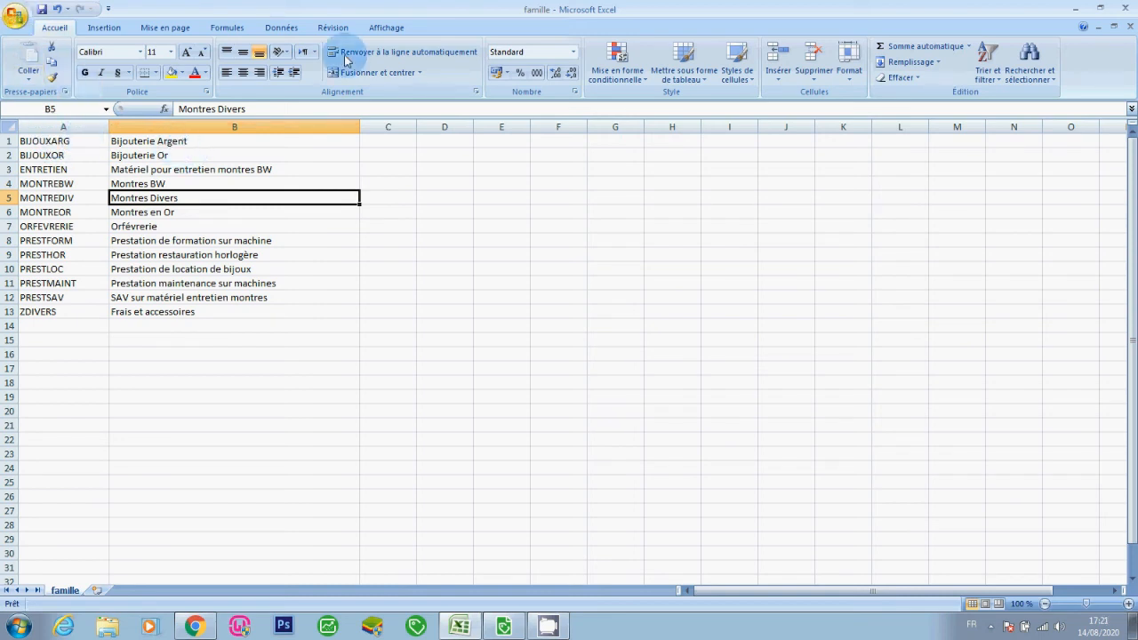
left_click(1130, 30)
left_click(580, 351)
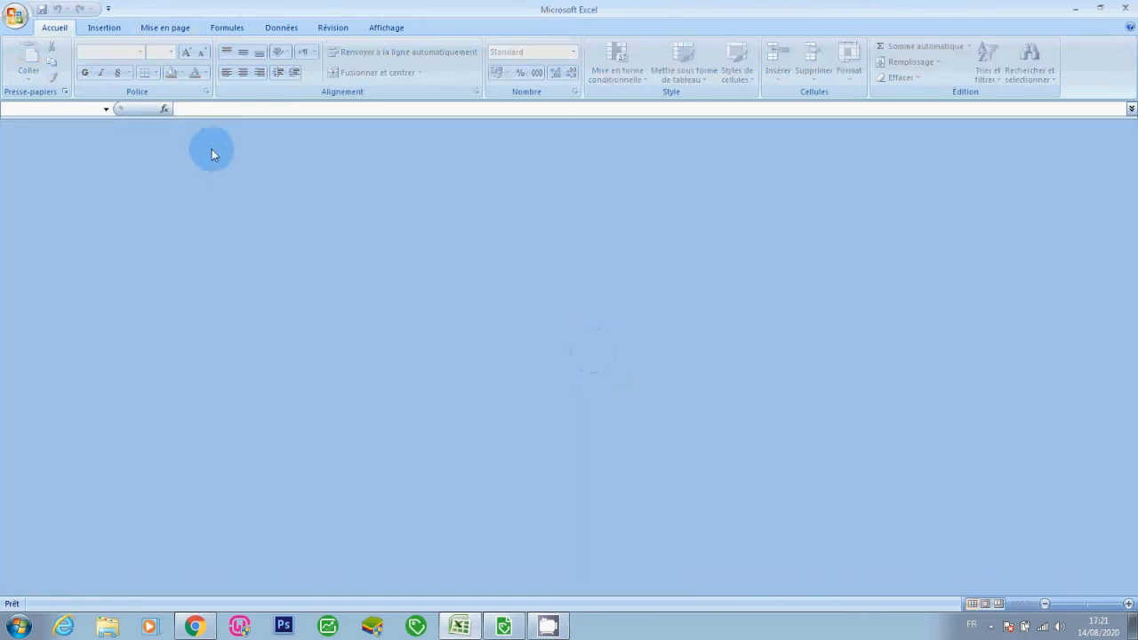
Open the clt text file from the données folder, importing it as tab-delimited data with Standard column format.
left_click(16, 18)
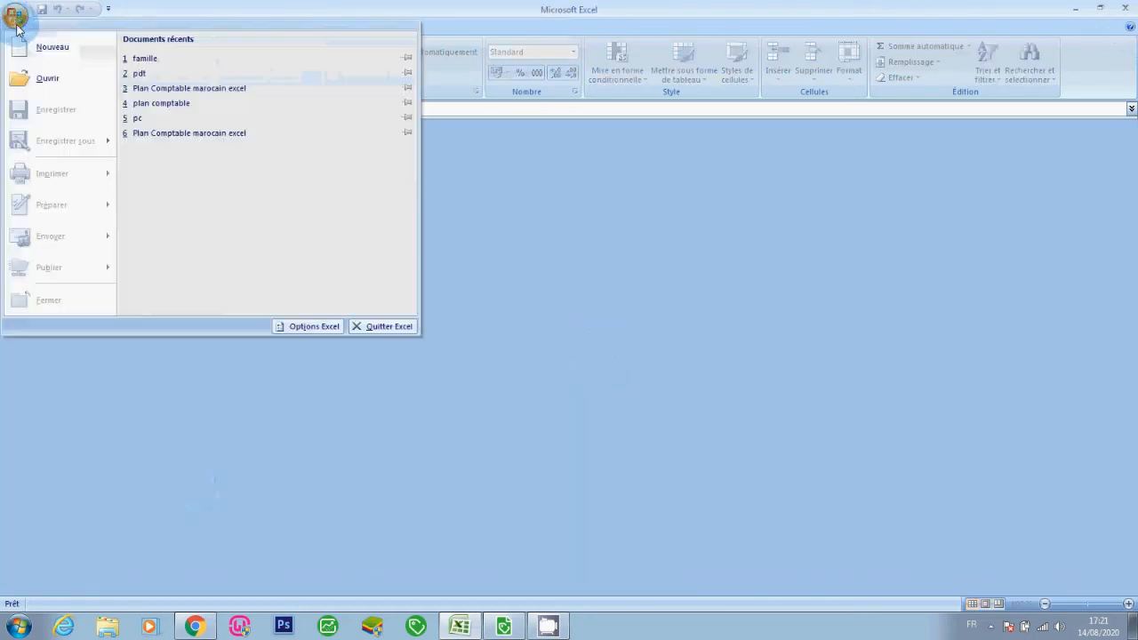
left_click(77, 78)
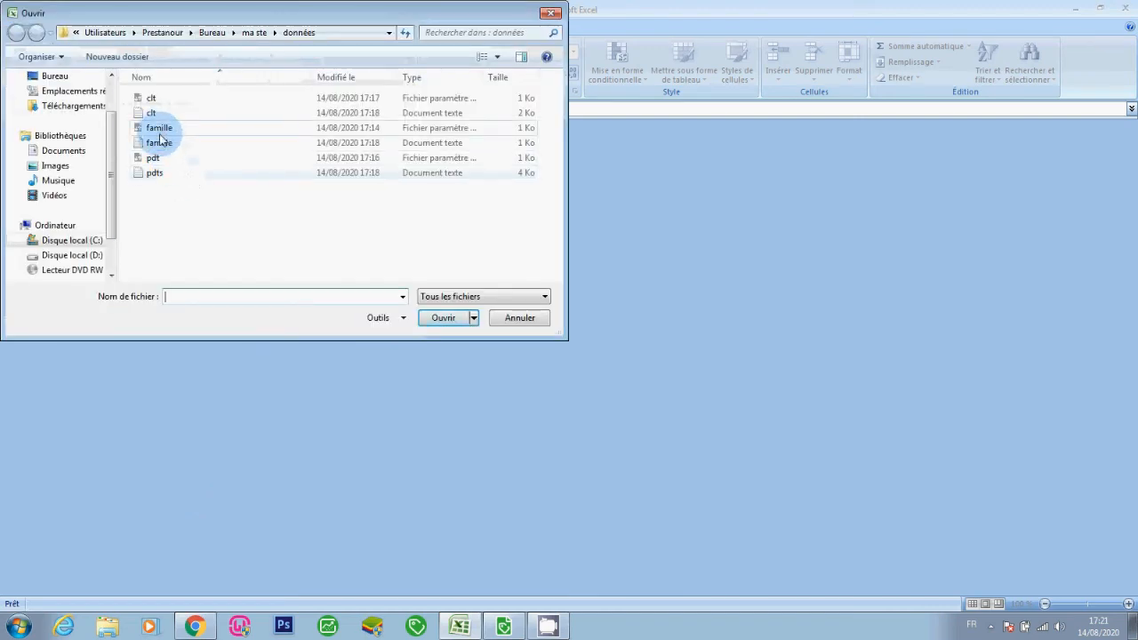
double_click(148, 113)
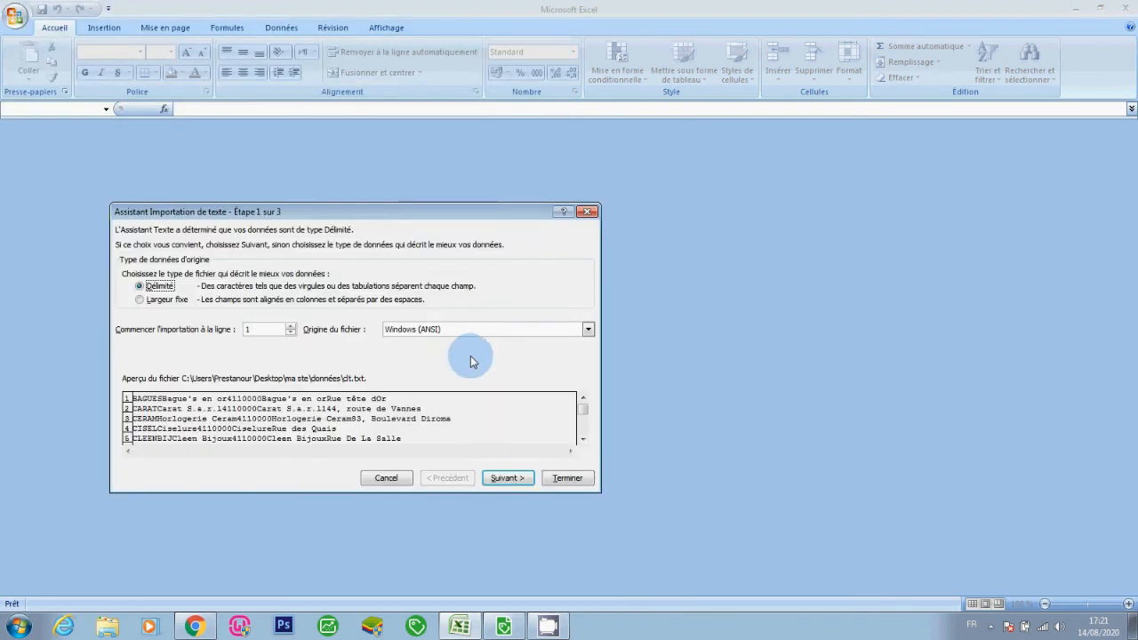
left_click(506, 479)
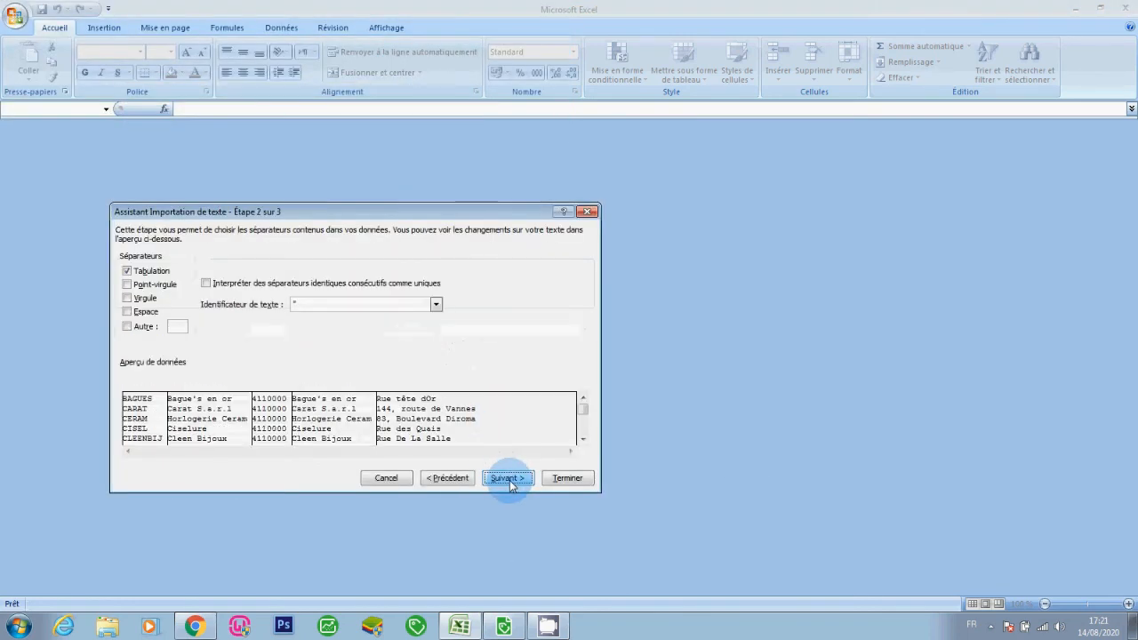
left_click(508, 480)
left_click(565, 479)
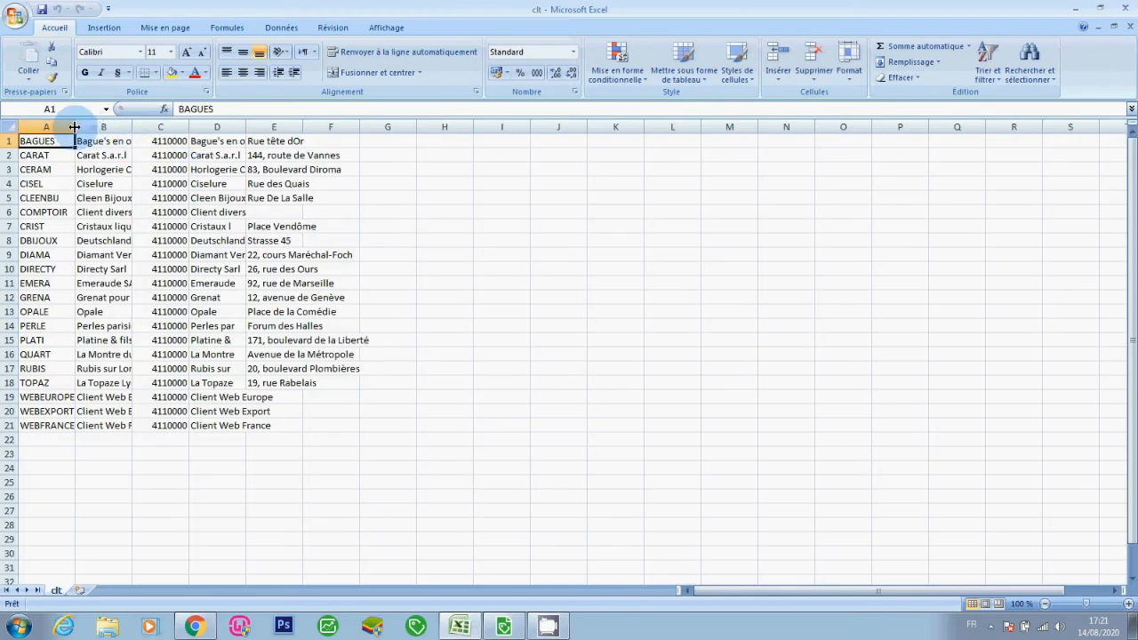
Adjust the widths of columns B, C and D in the clt sheet to read the client data, and close the file.
double_click(132, 127)
double_click(234, 126)
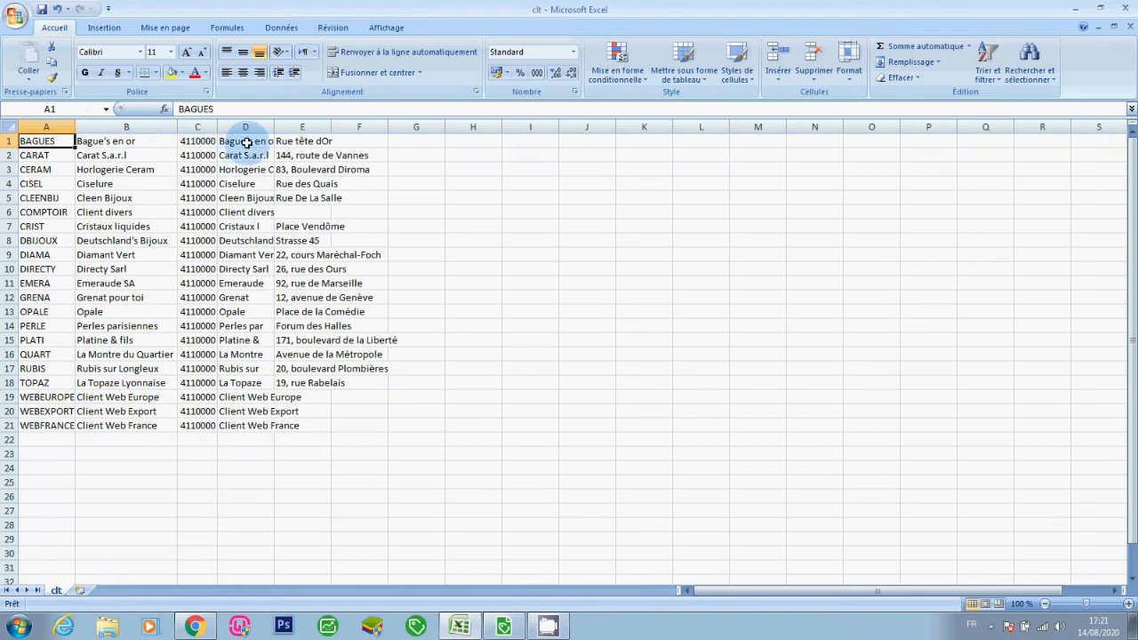
left_click_drag(274, 126, 304, 126)
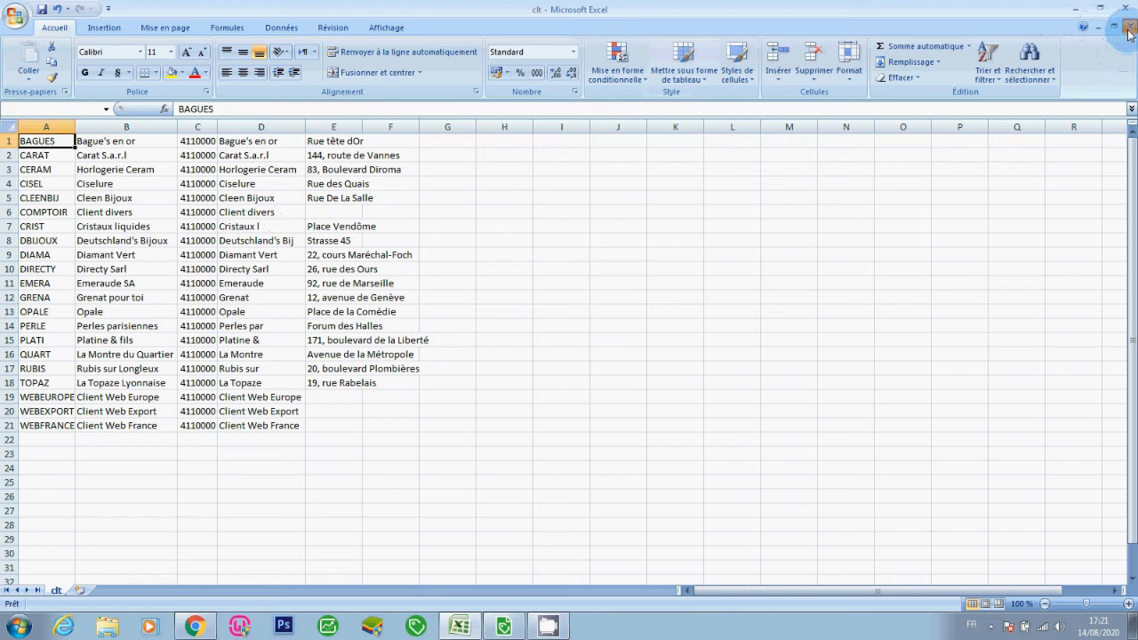
left_click(1129, 34)
left_click(556, 356)
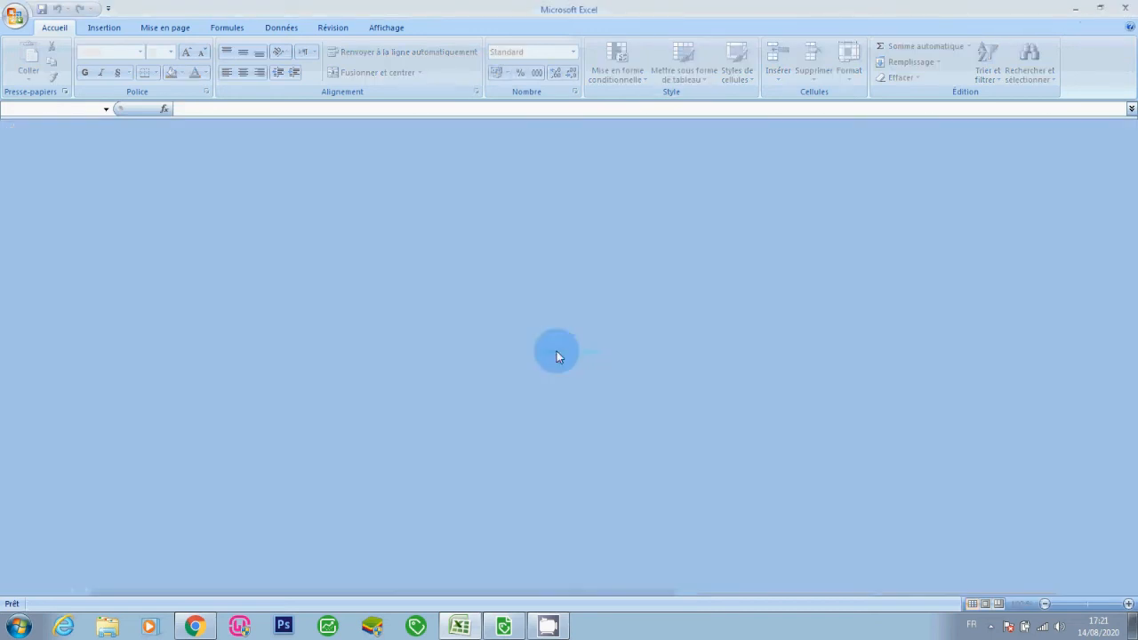
left_click(15, 16)
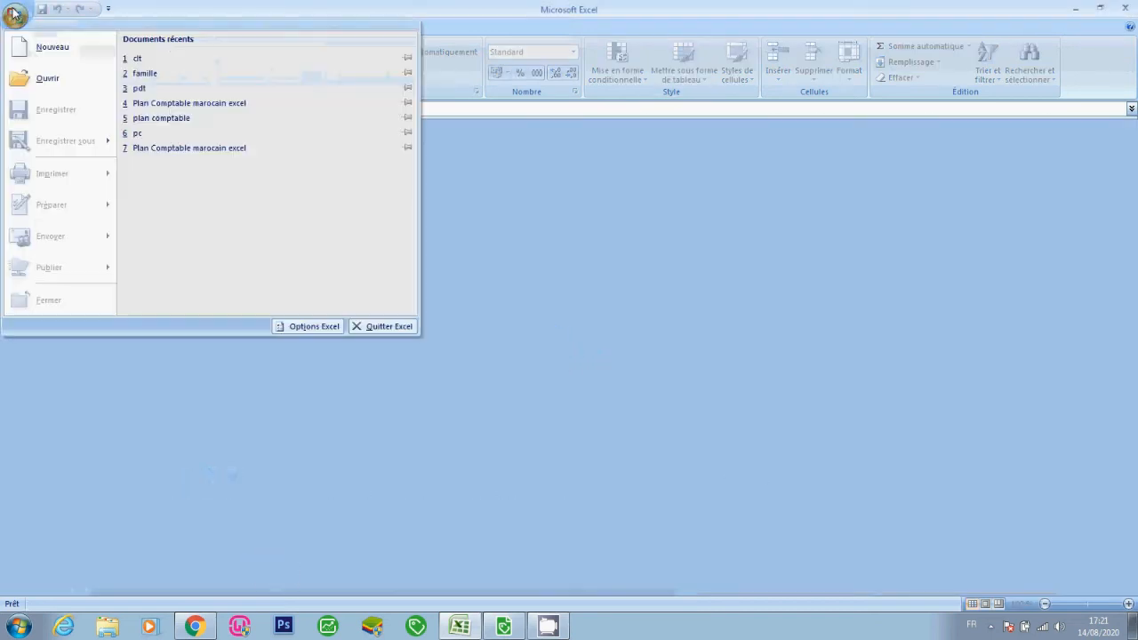
left_click(54, 78)
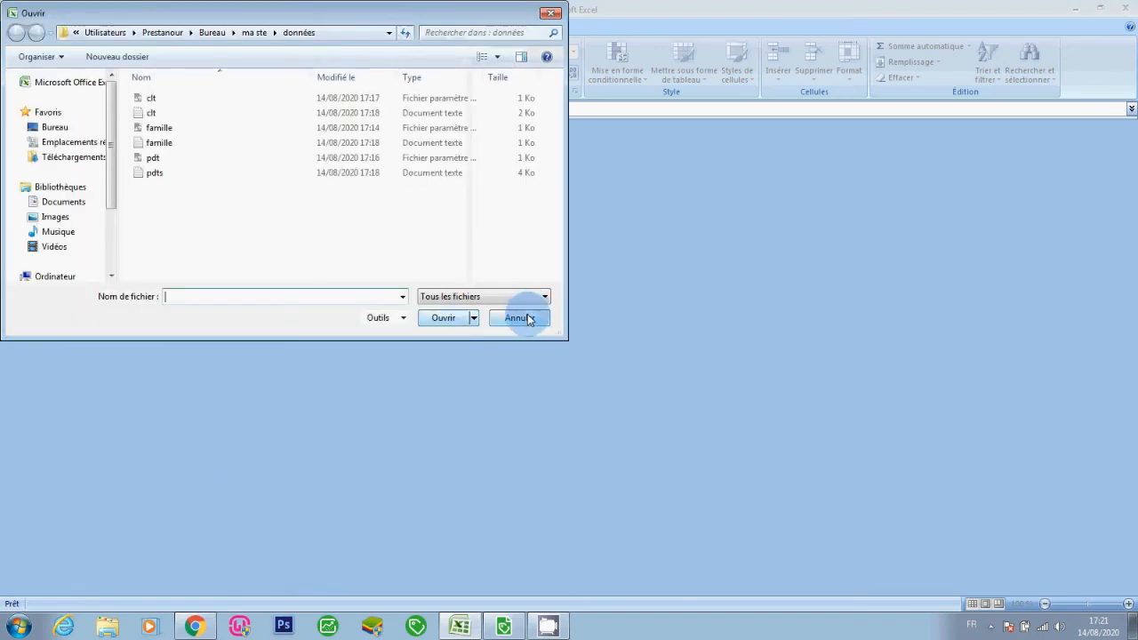
left_click(523, 320)
Create a new blank Excel workbook.
left_click(16, 16)
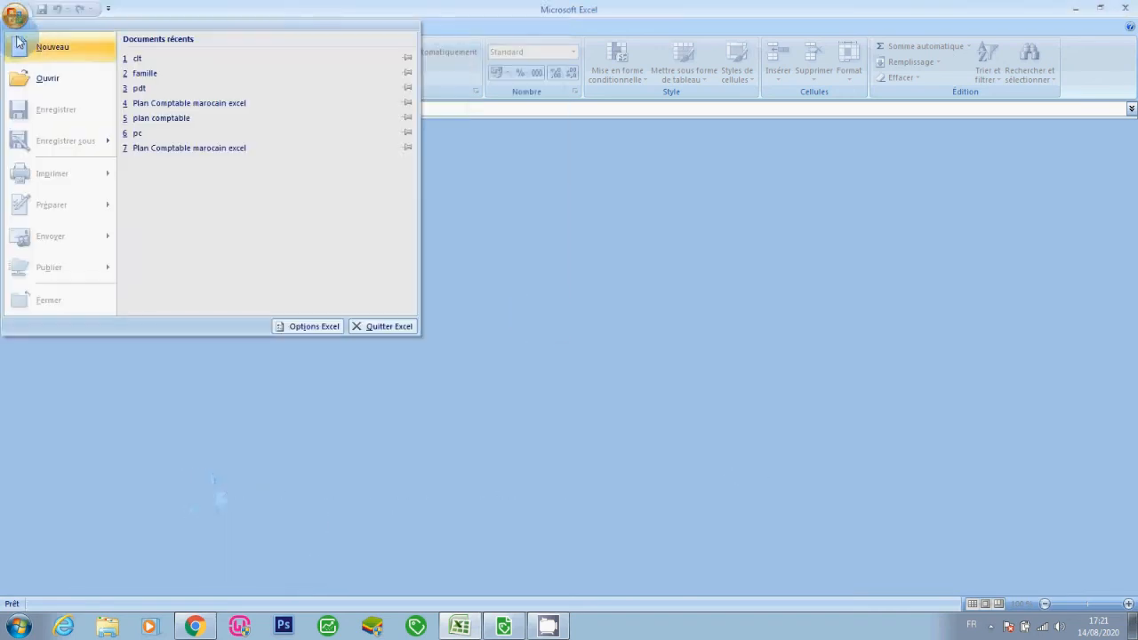
left_click(31, 51)
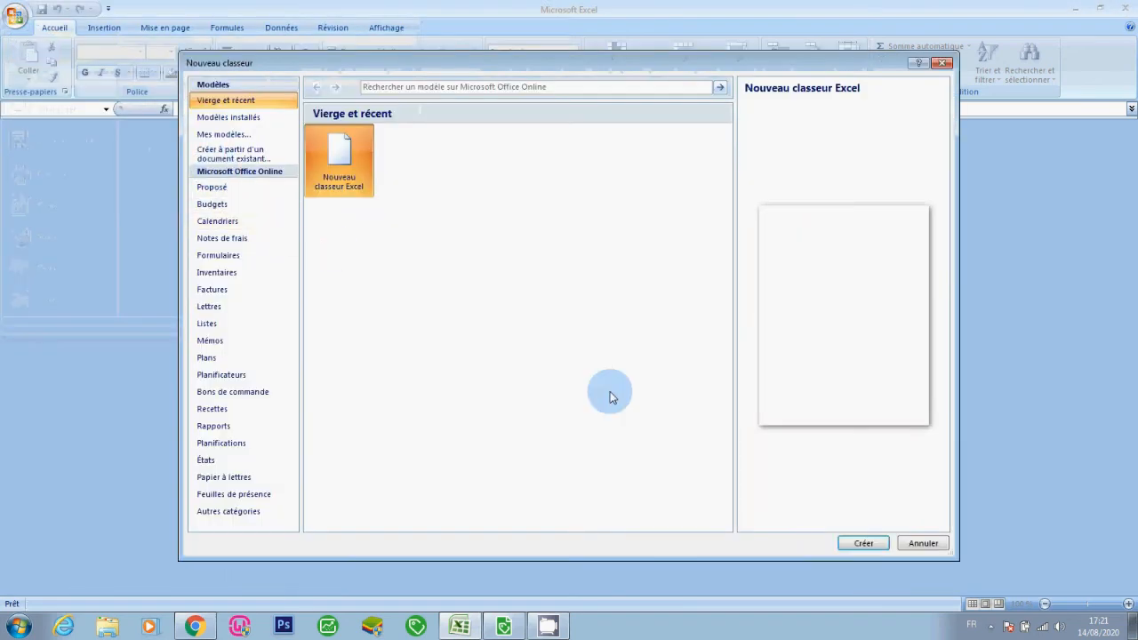
left_click(858, 543)
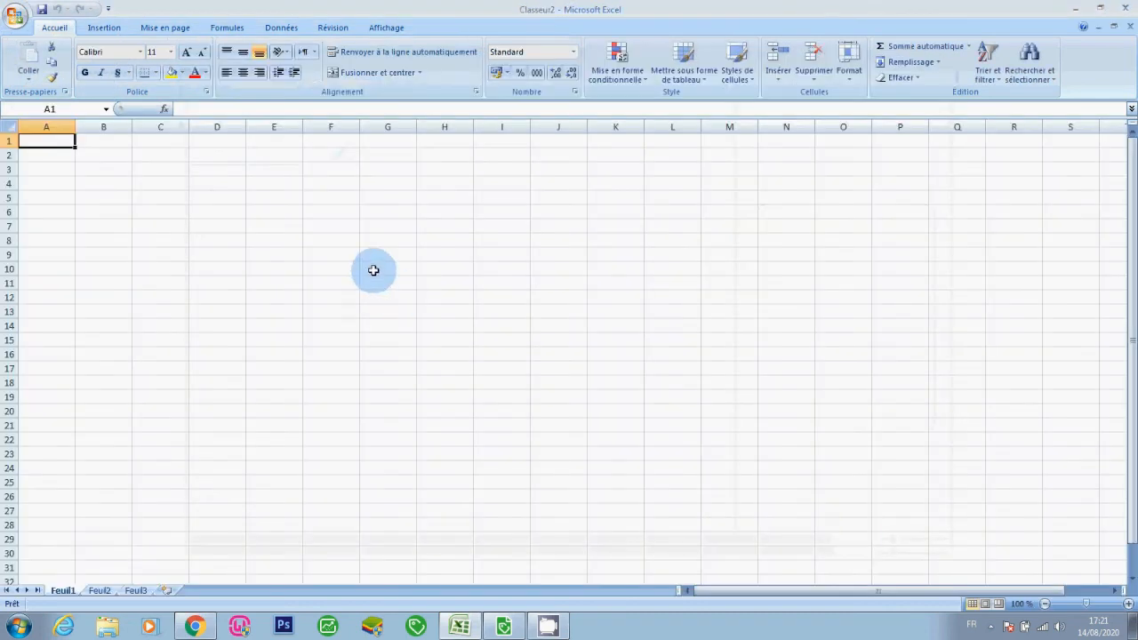
Enter the headers "code famille" in A1 and "famille" in B1, widening column A.
type("code famille")
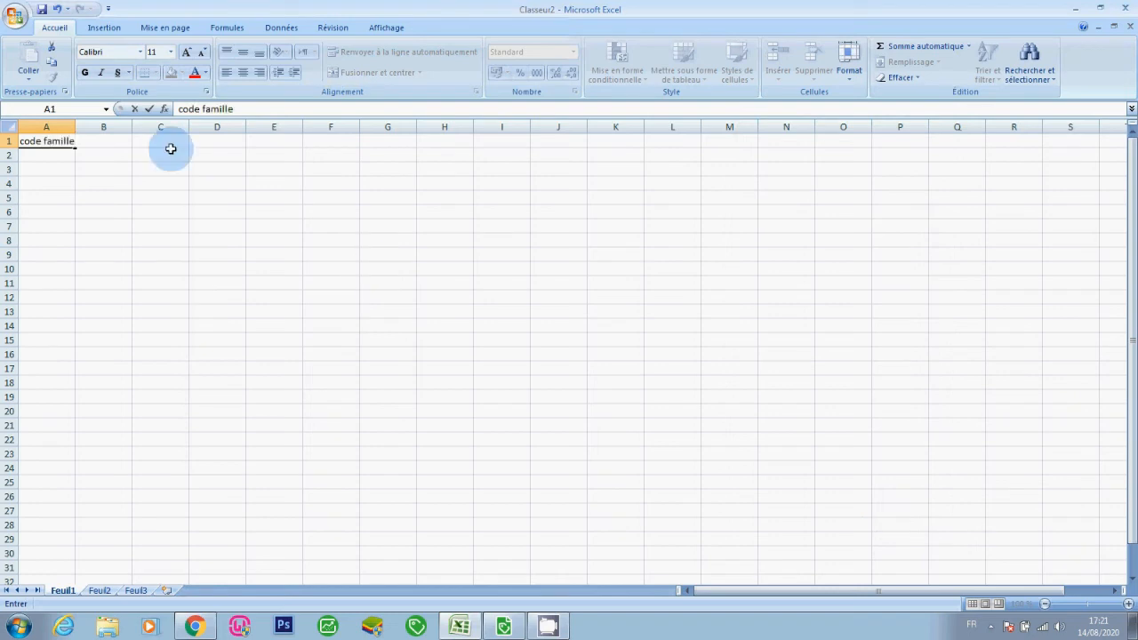
left_click(113, 168)
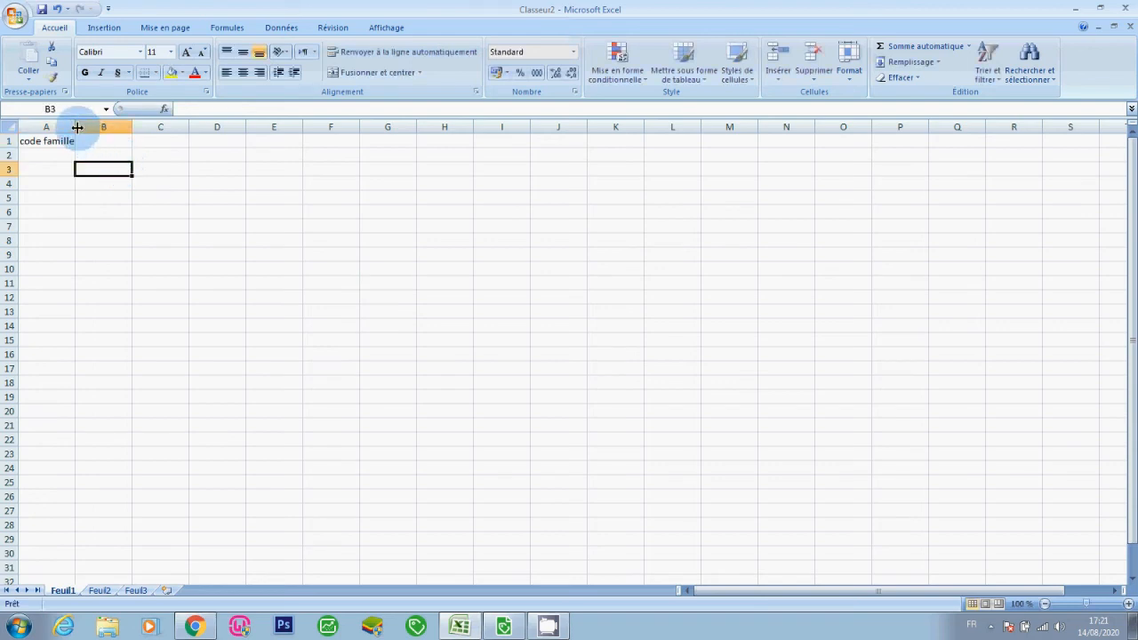
left_click_drag(76, 127, 104, 127)
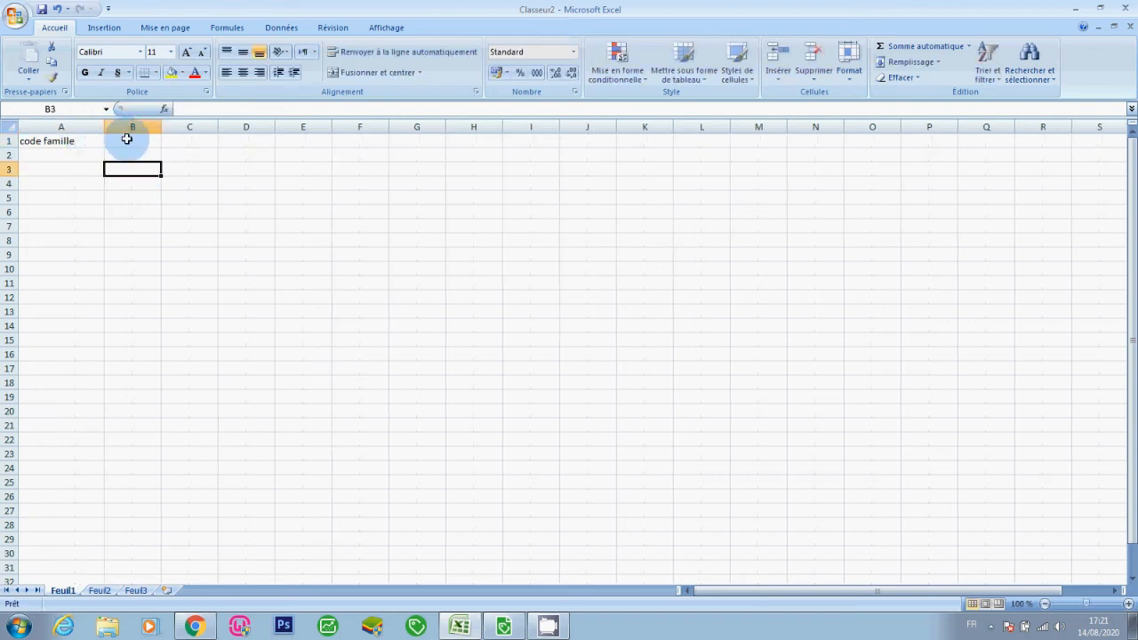
left_click(127, 139)
type("famille")
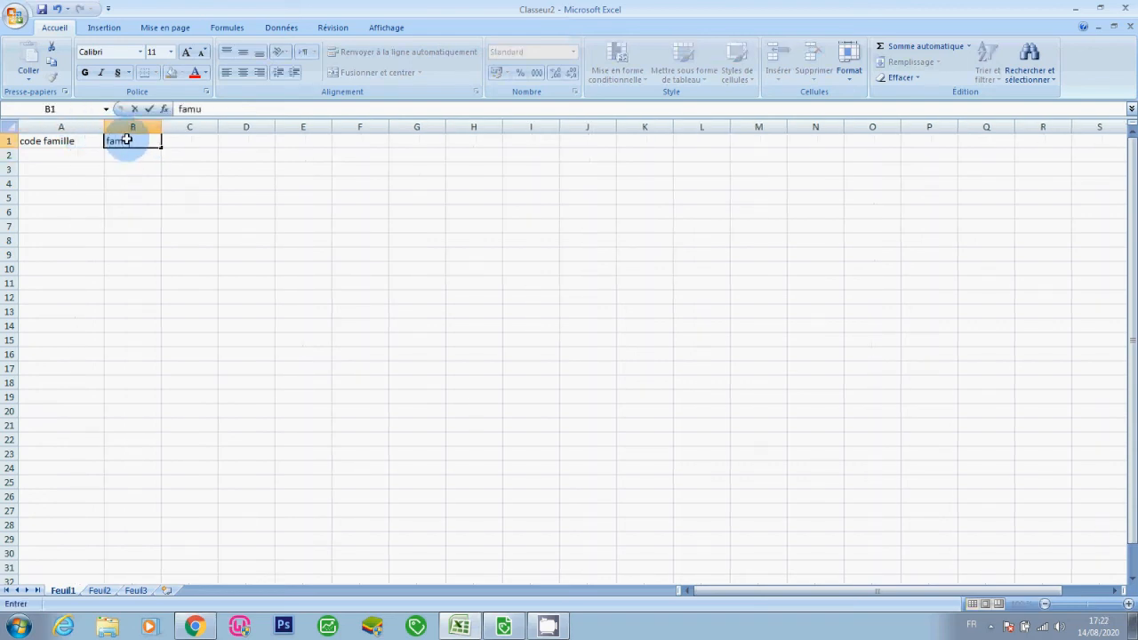
Enter the family codes 1, 2 and 3 in cells A2 to A4.
left_click(36, 154)
type("1")
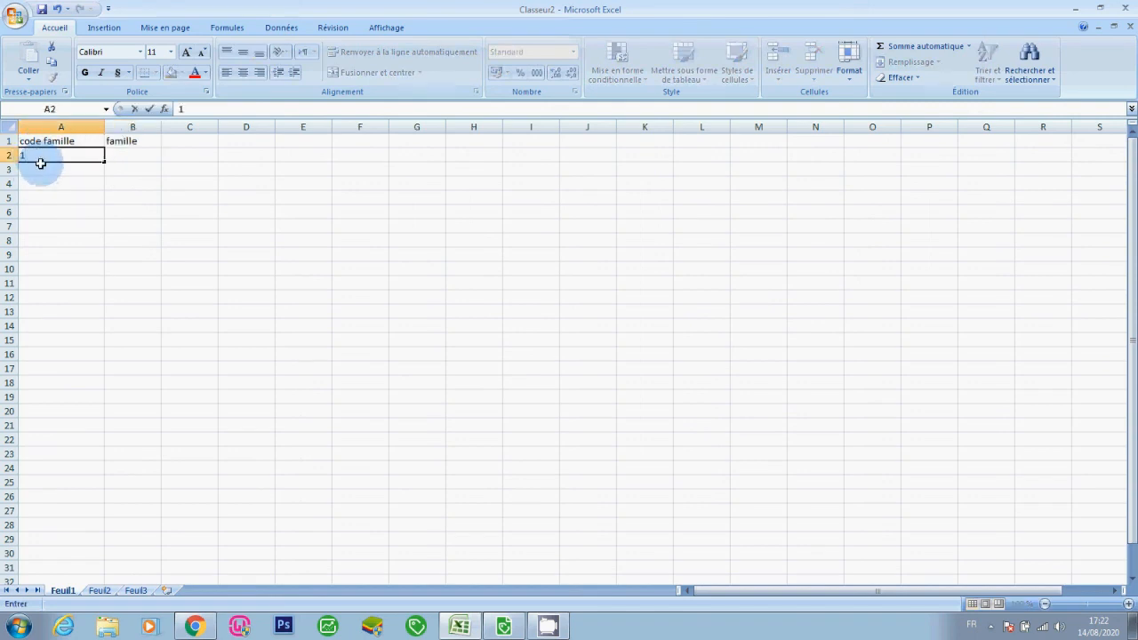
left_click(41, 166)
type("é")
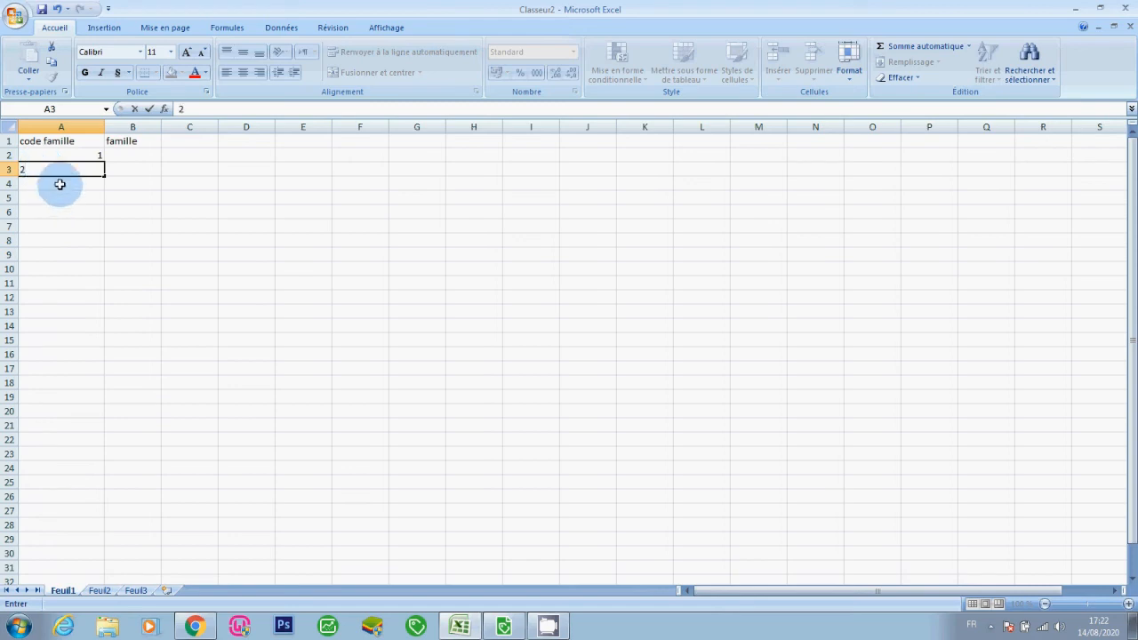
left_click(59, 184)
type("\"")
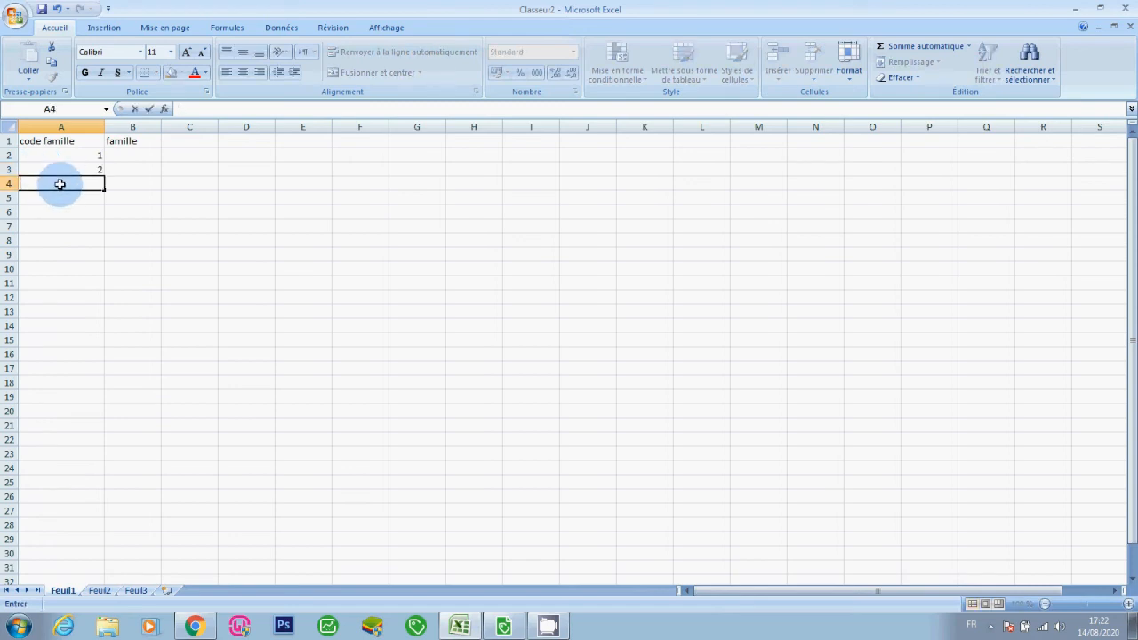
left_click(152, 156)
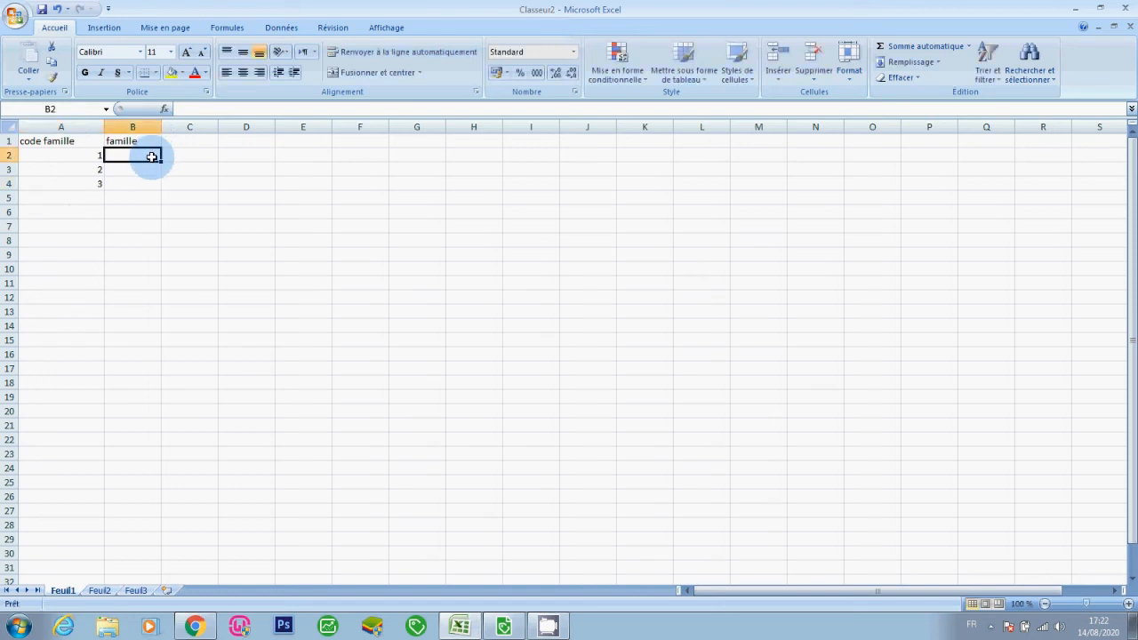
Enter the family names A, B and C in cells B2 to B4.
type("A")
left_click(153, 168)
type("B")
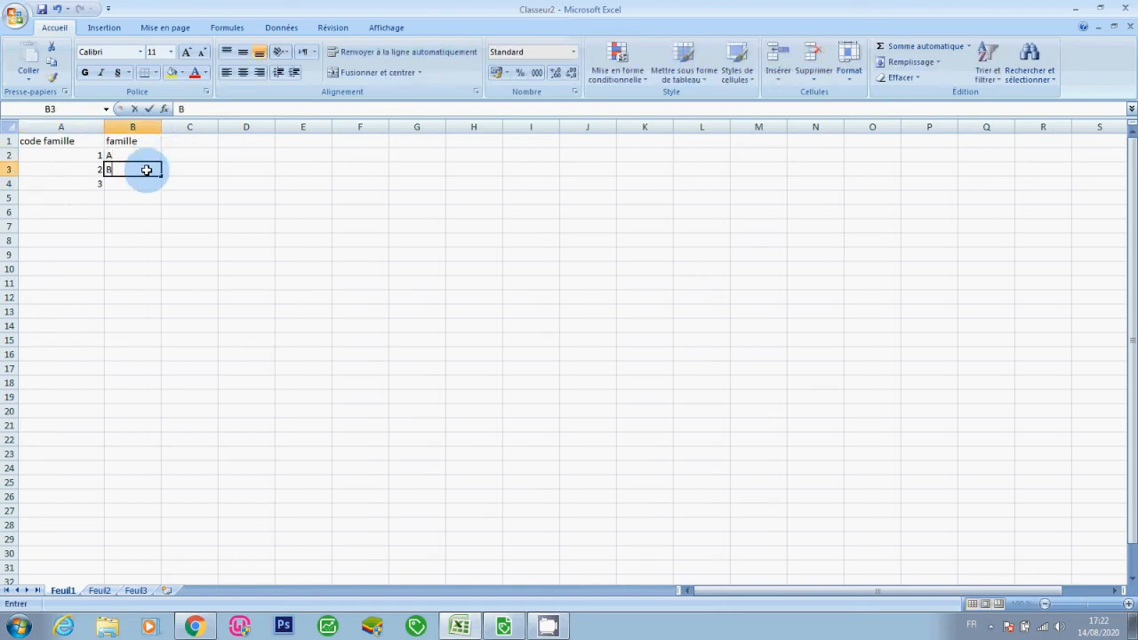
left_click(132, 183)
type("C")
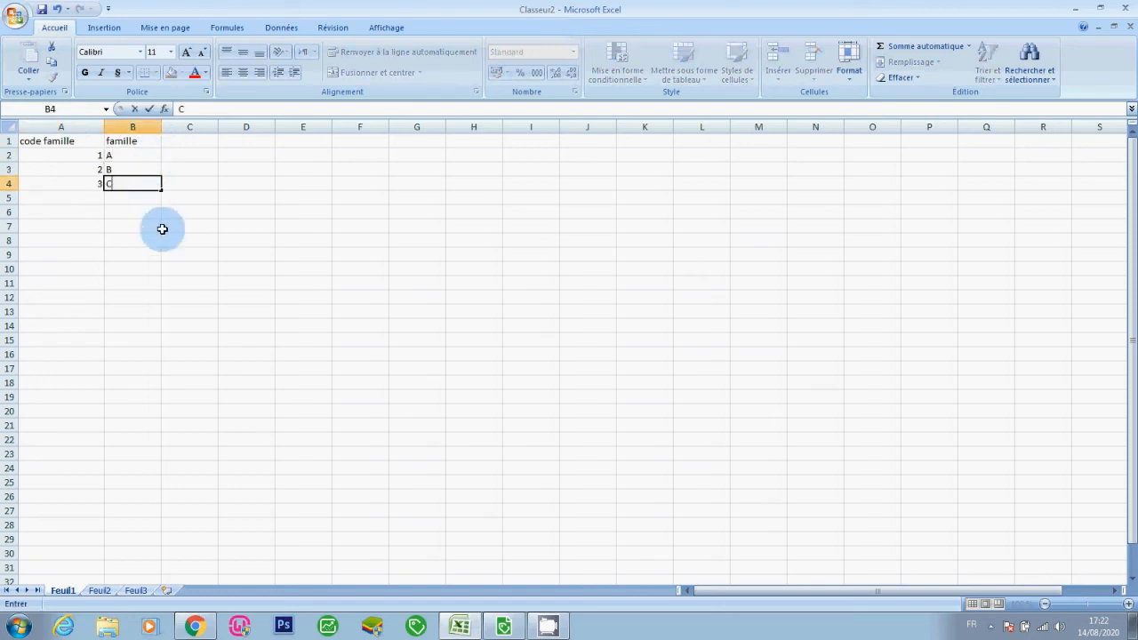
left_click(163, 229)
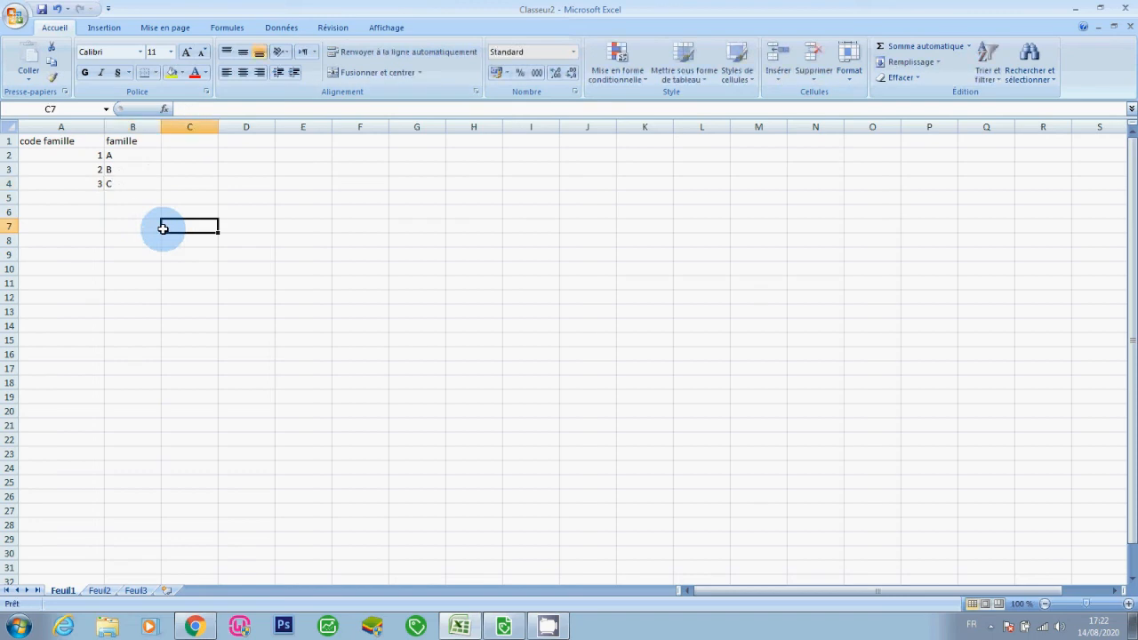
Clear the header row and delete it so the family data starts in row 1.
left_click(10, 141)
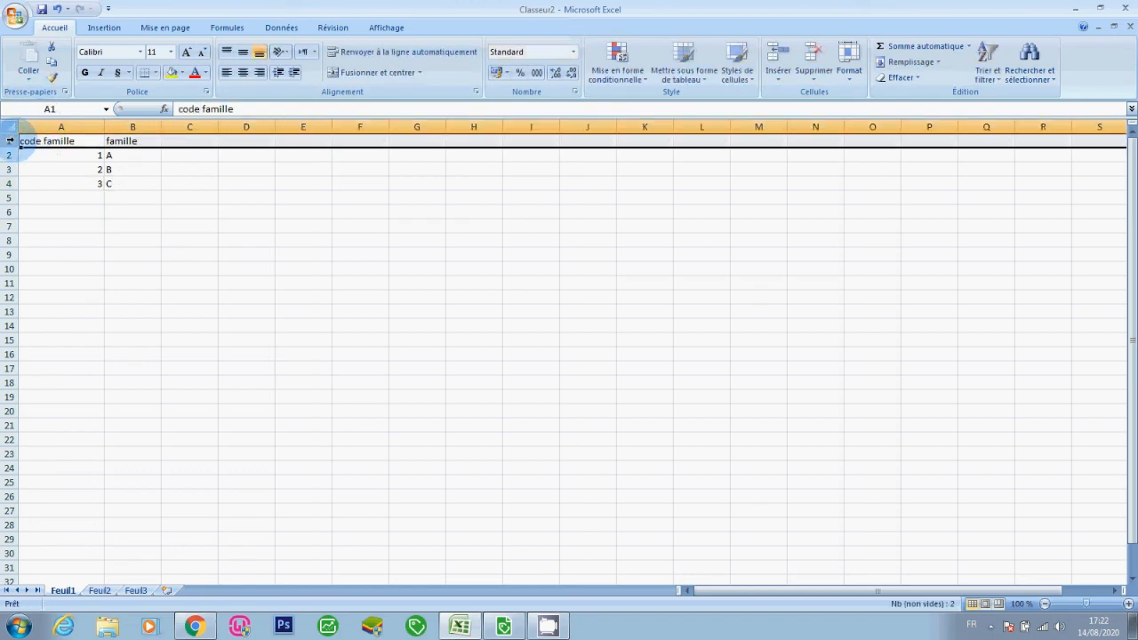
key("Delete")
left_click_drag(97, 183, 47, 152)
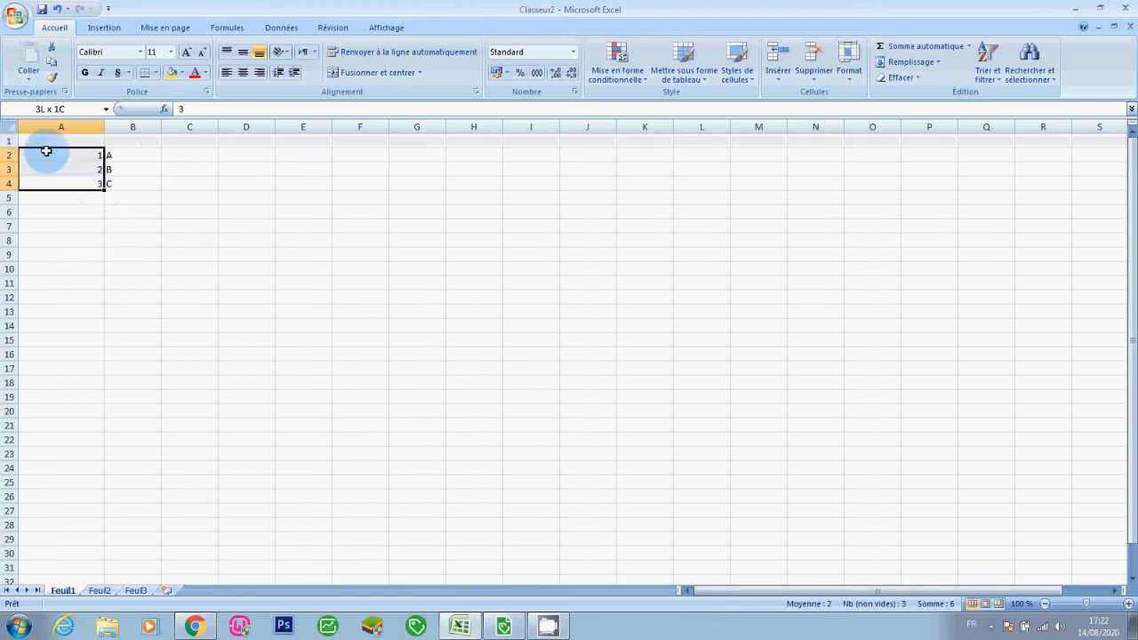
left_click(46, 151)
left_click(9, 142)
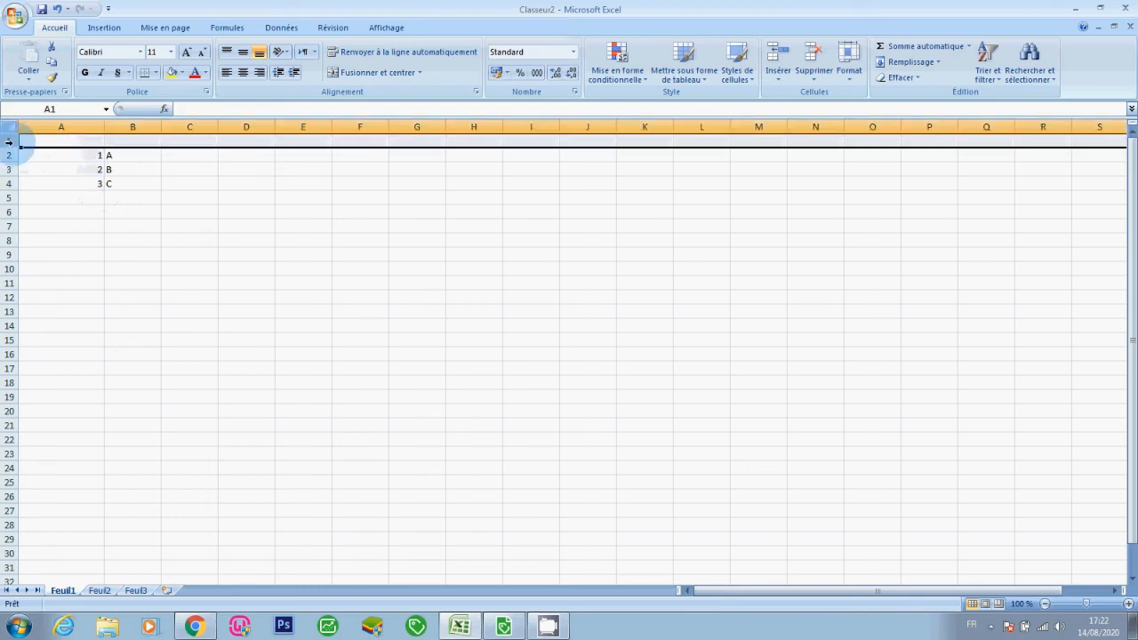
right_click(9, 141)
left_click(76, 233)
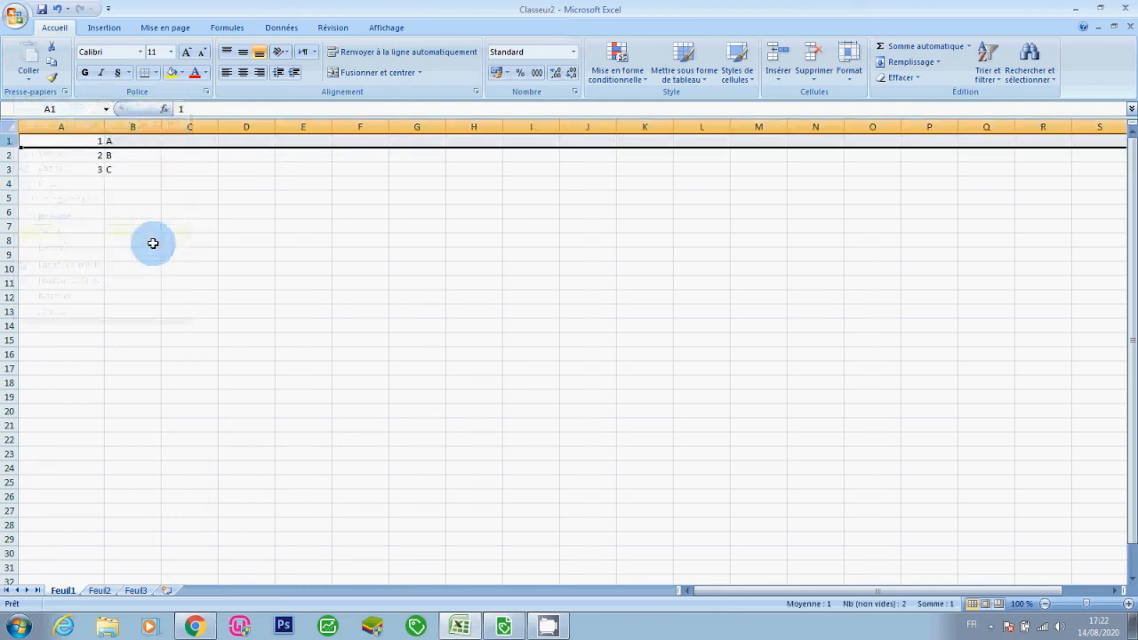
left_click(181, 236)
left_click(103, 158)
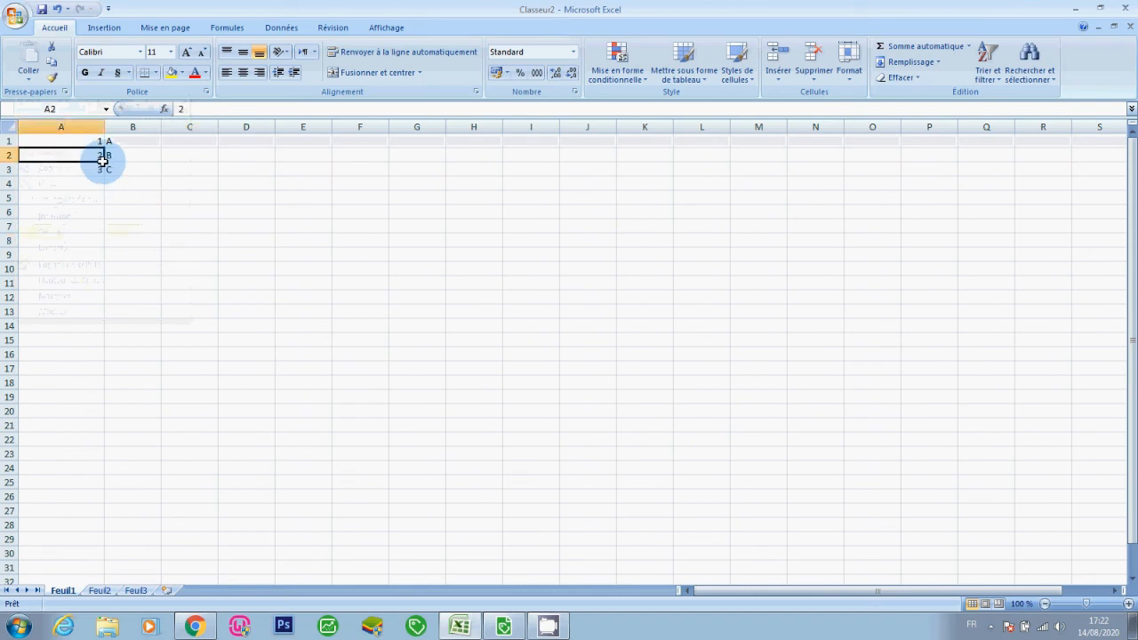
Try to save the family list as tab-delimited text named "MA FA" in the données folder, and cancel.
left_click(16, 20)
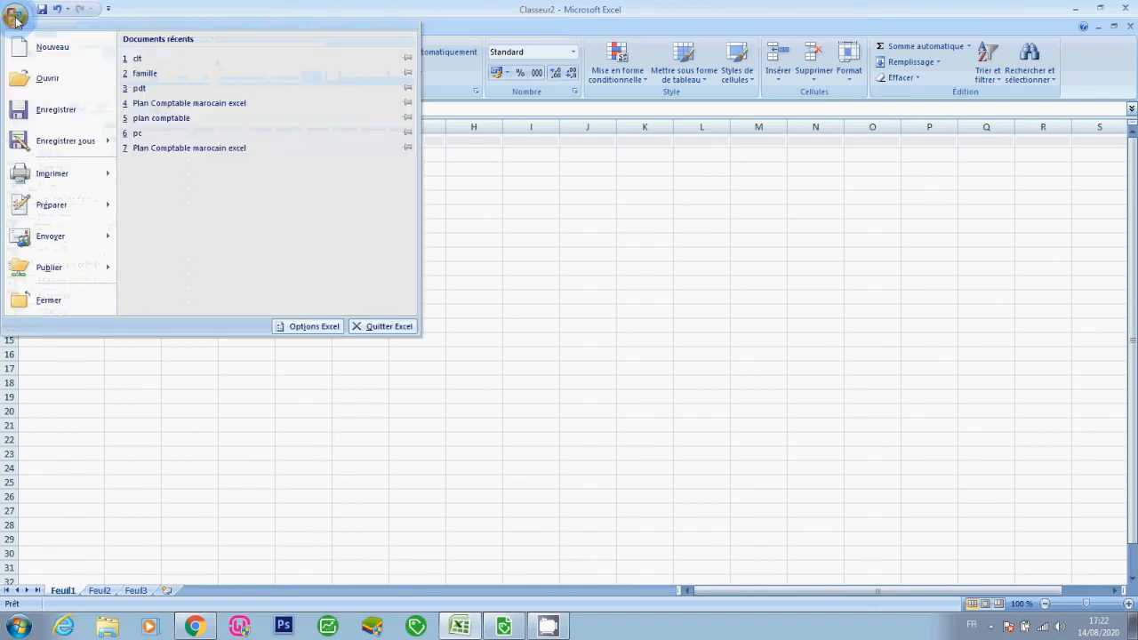
left_click(69, 143)
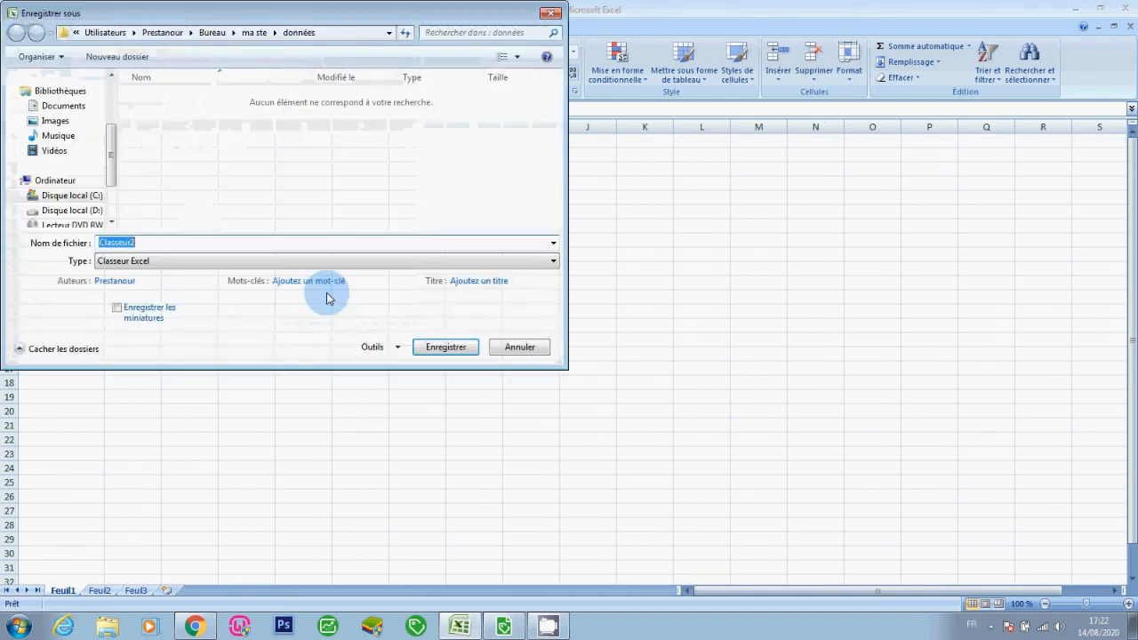
left_click(224, 266)
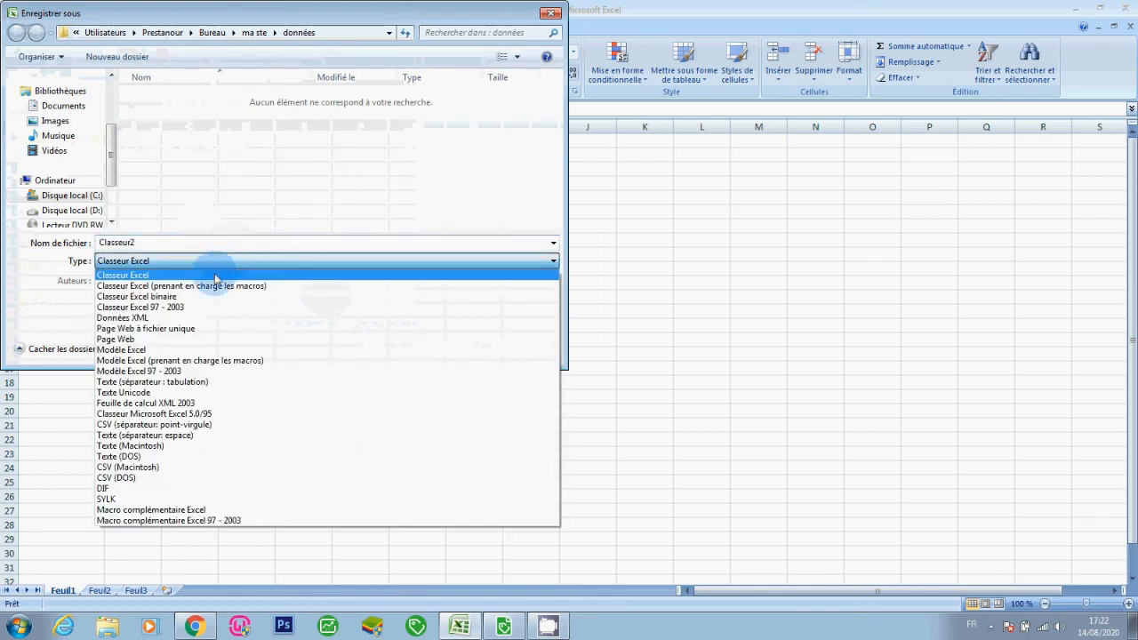
left_click(176, 383)
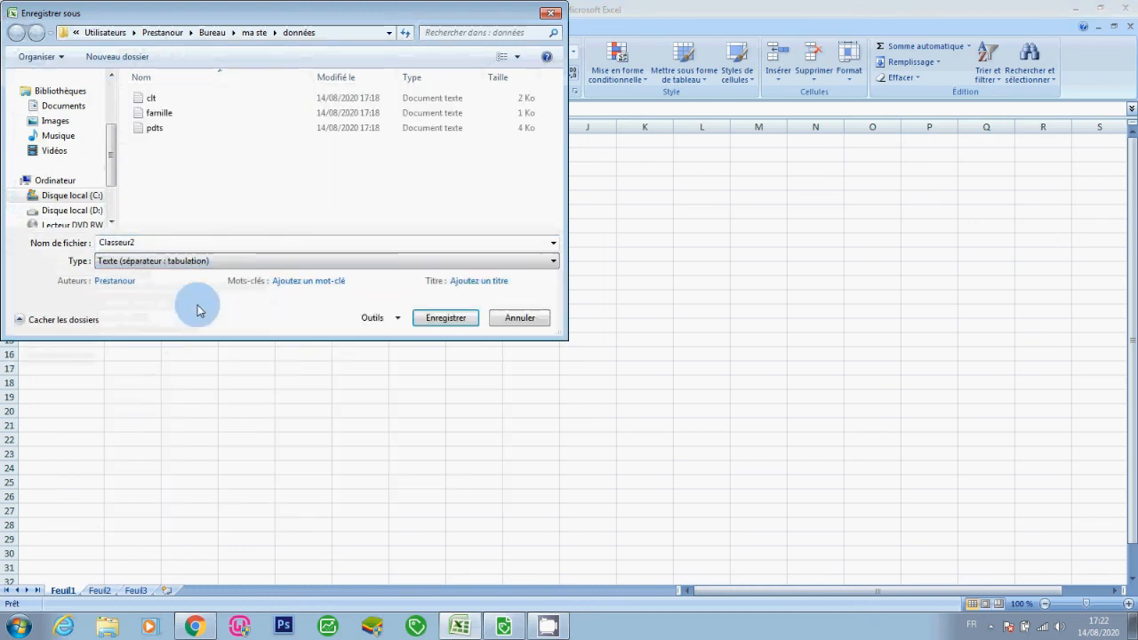
double_click(158, 242)
type("A")
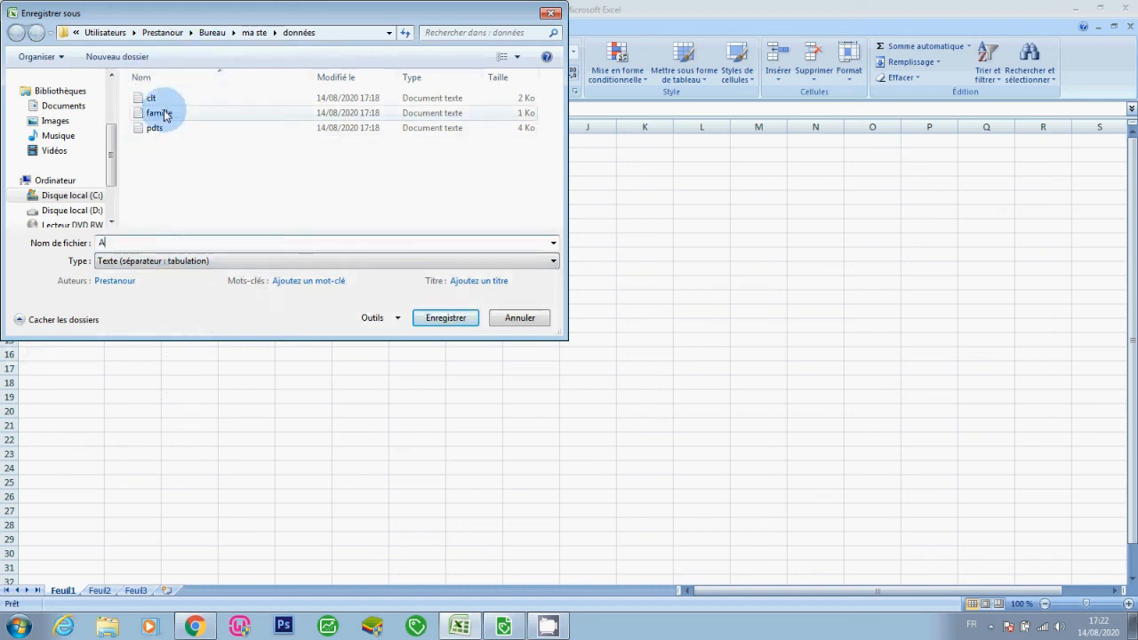
type("A")
key("BackSpace")
key("BackSpace")
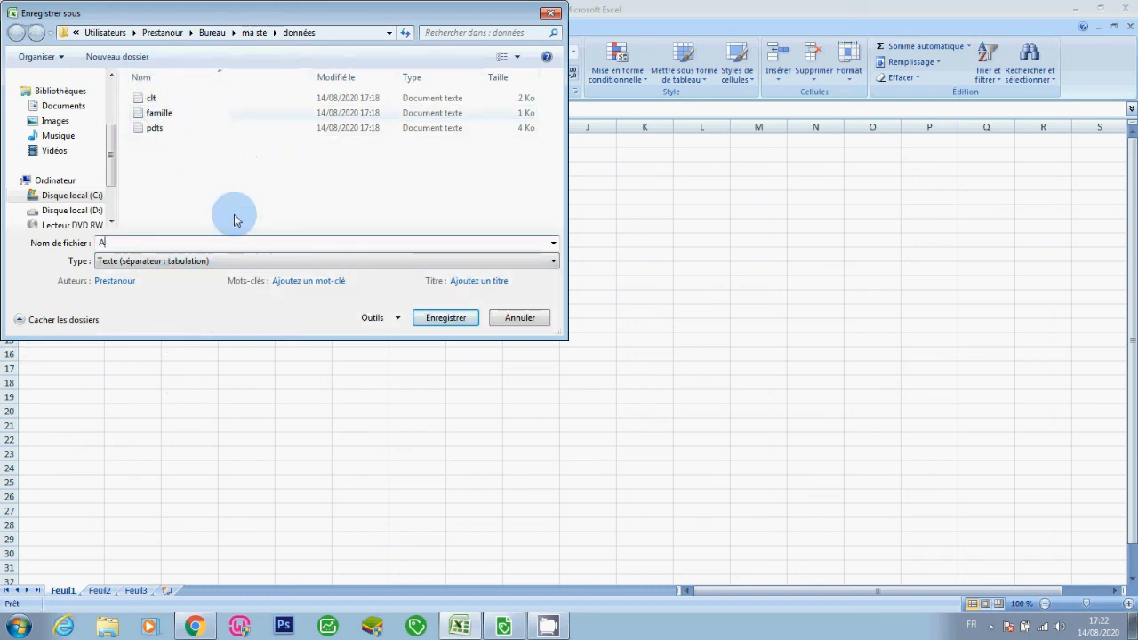
type("MA FA")
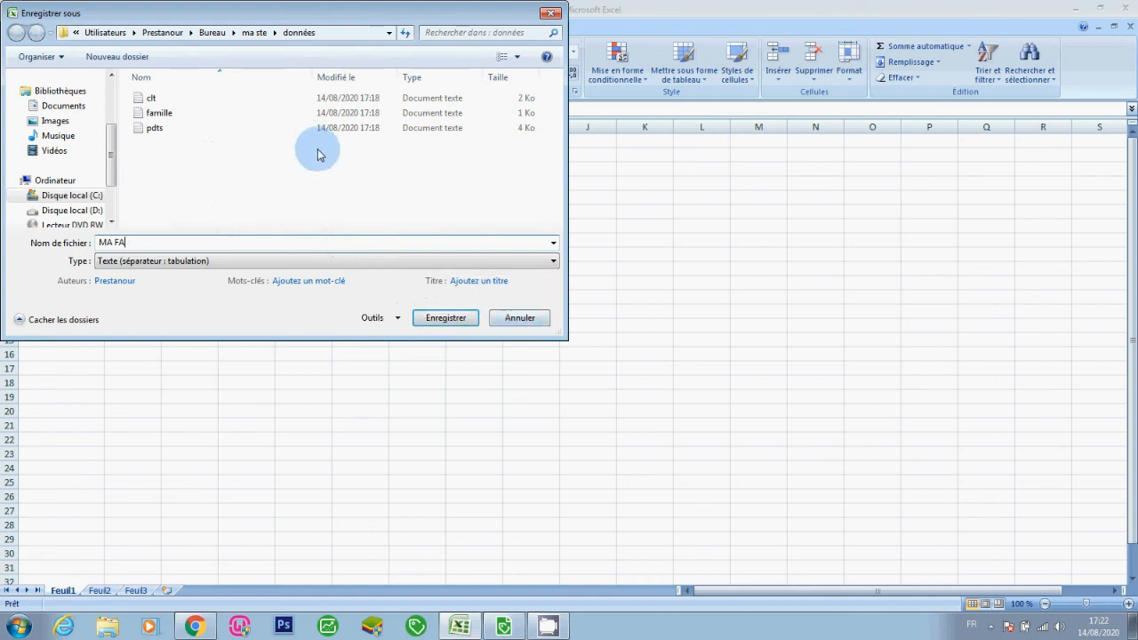
left_click(513, 328)
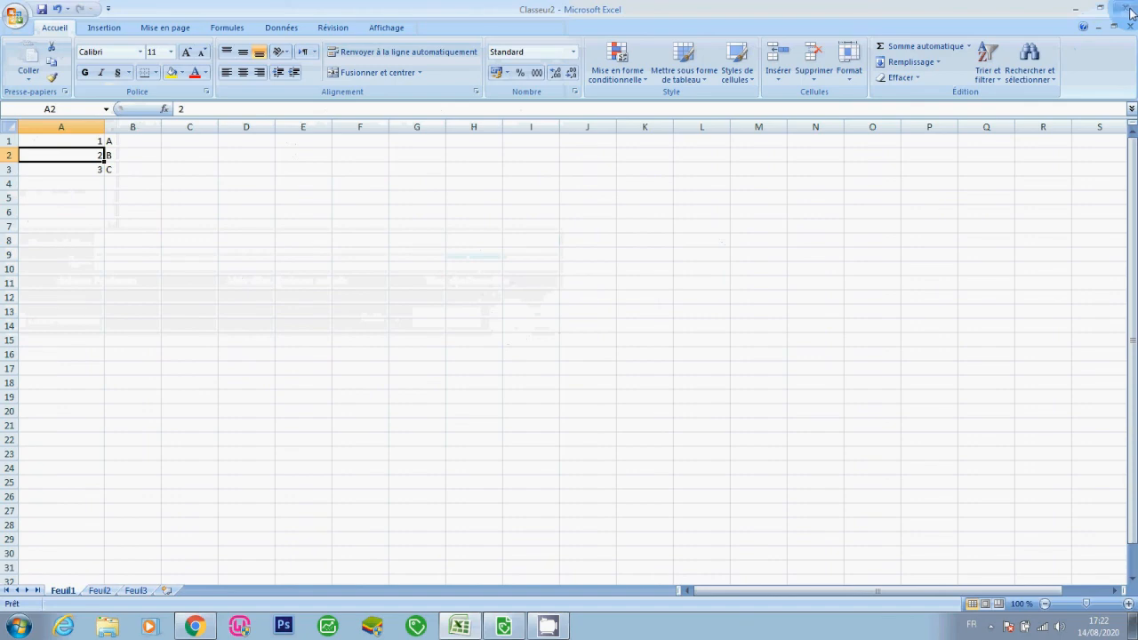
Close the family workbook without saving and switch to Sage 100 Gestion commerciale.
left_click(1131, 11)
left_click(581, 348)
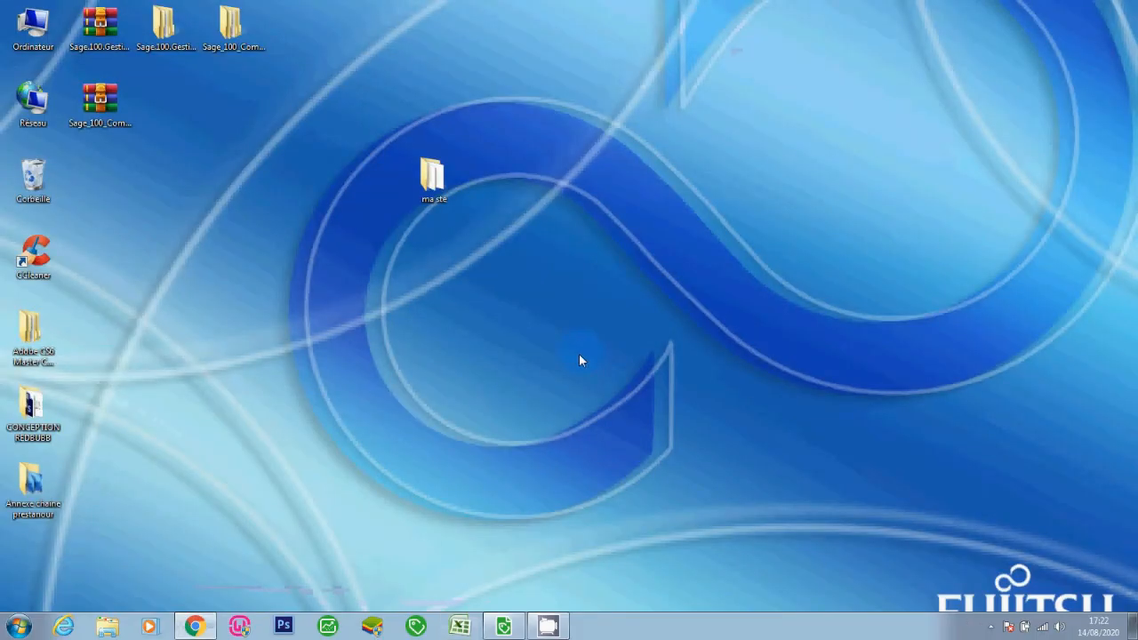
left_click(504, 626)
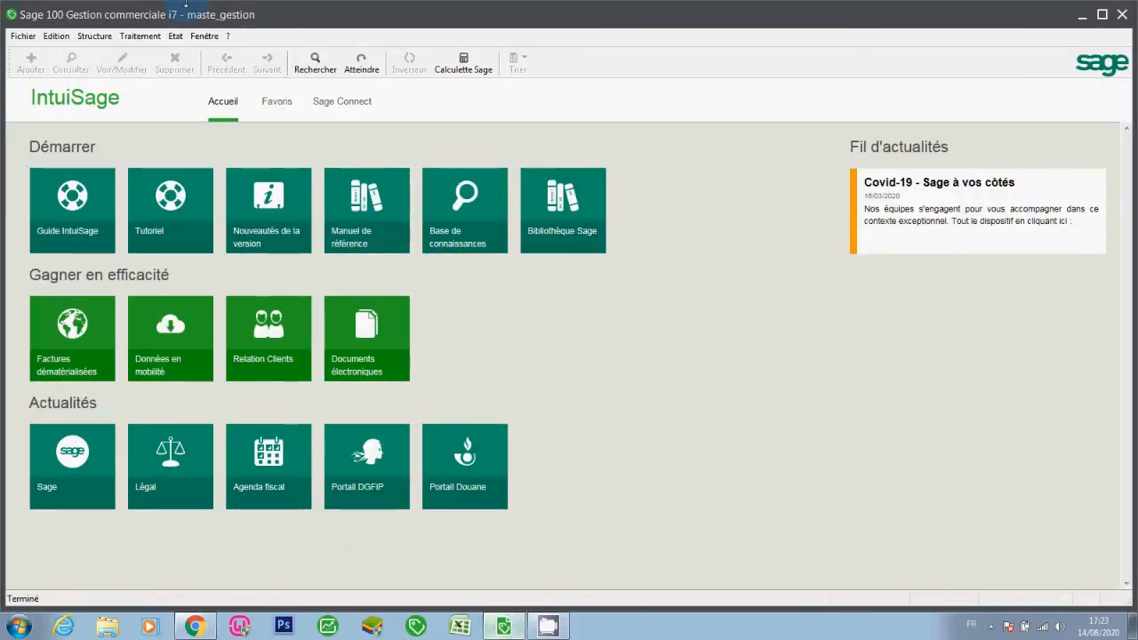
Import the famille text file into maste_gestion using the famille customizable format.
left_click(27, 40)
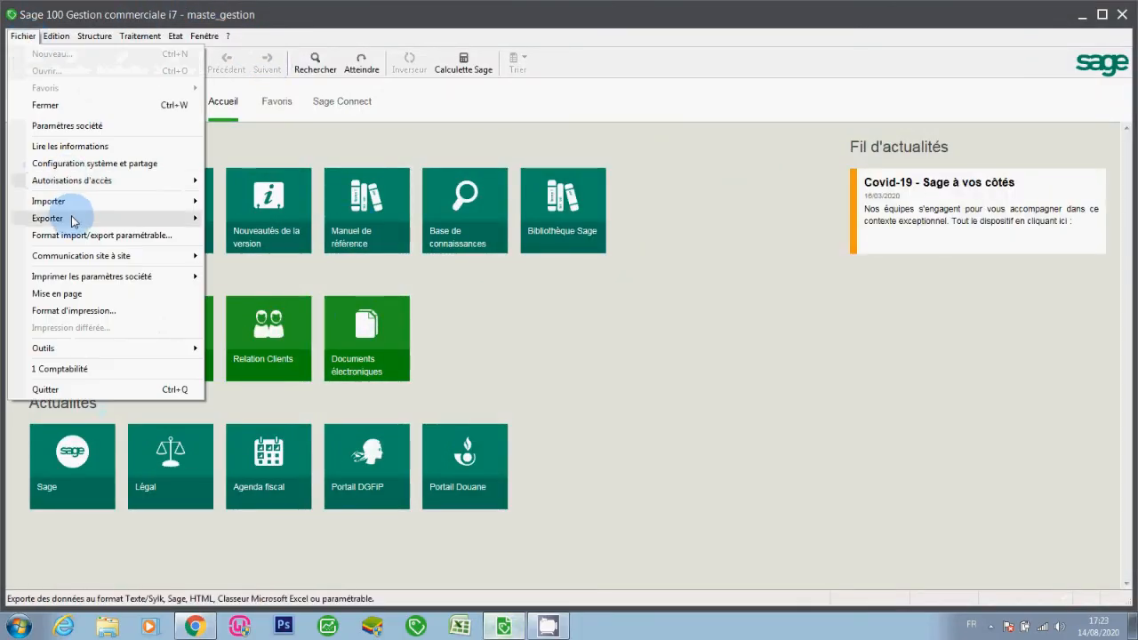
mouse_move(71, 208)
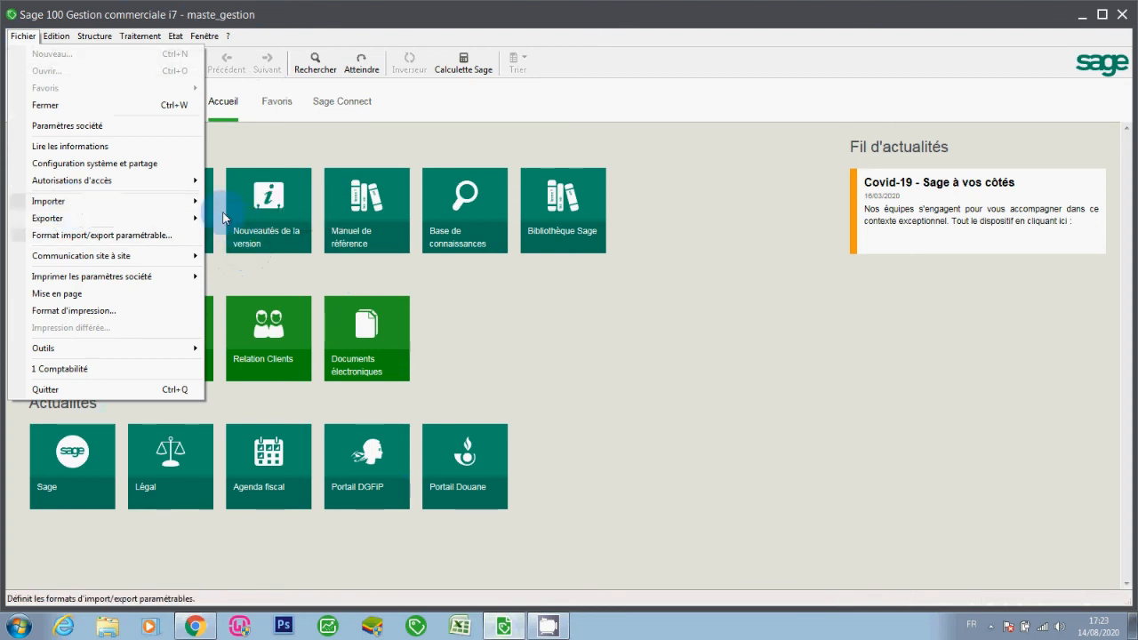
left_click(258, 219)
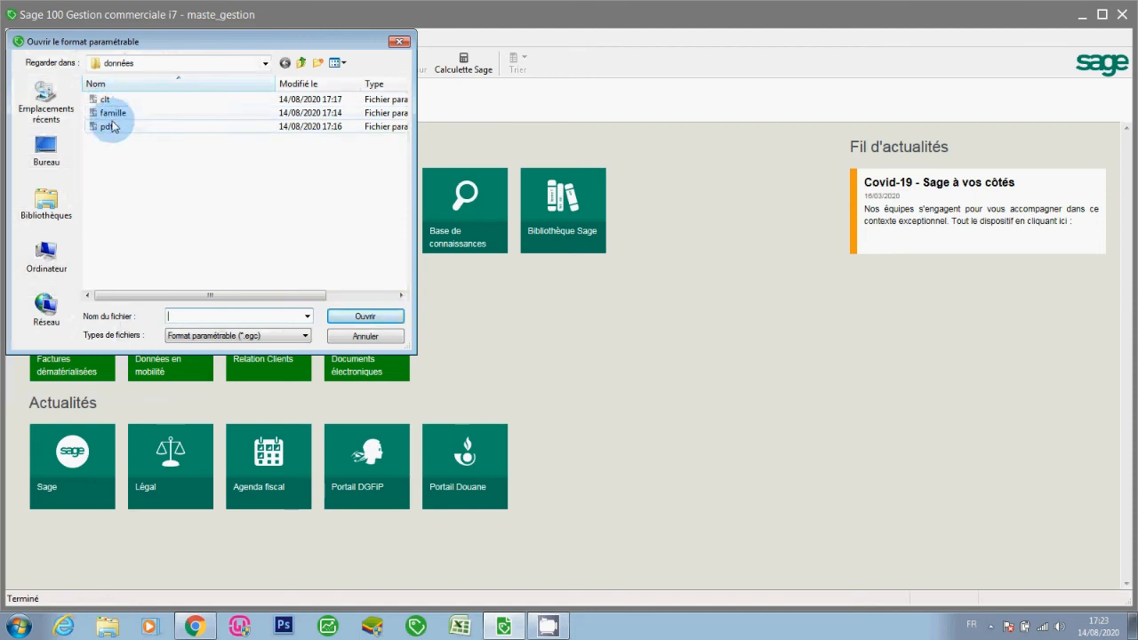
double_click(120, 116)
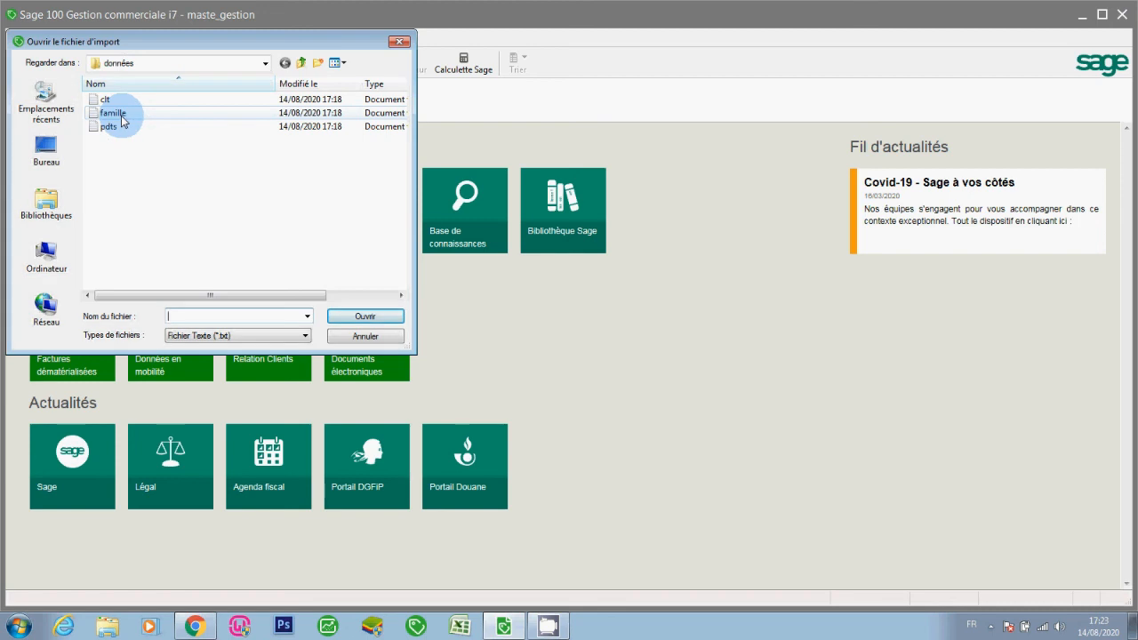
double_click(122, 117)
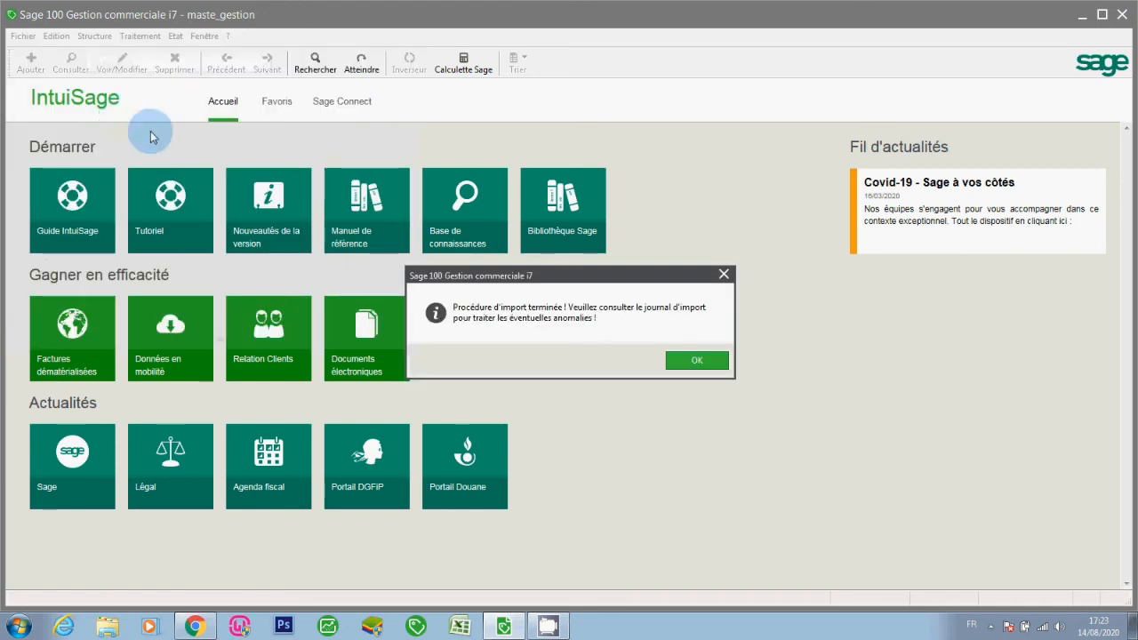
left_click(670, 360)
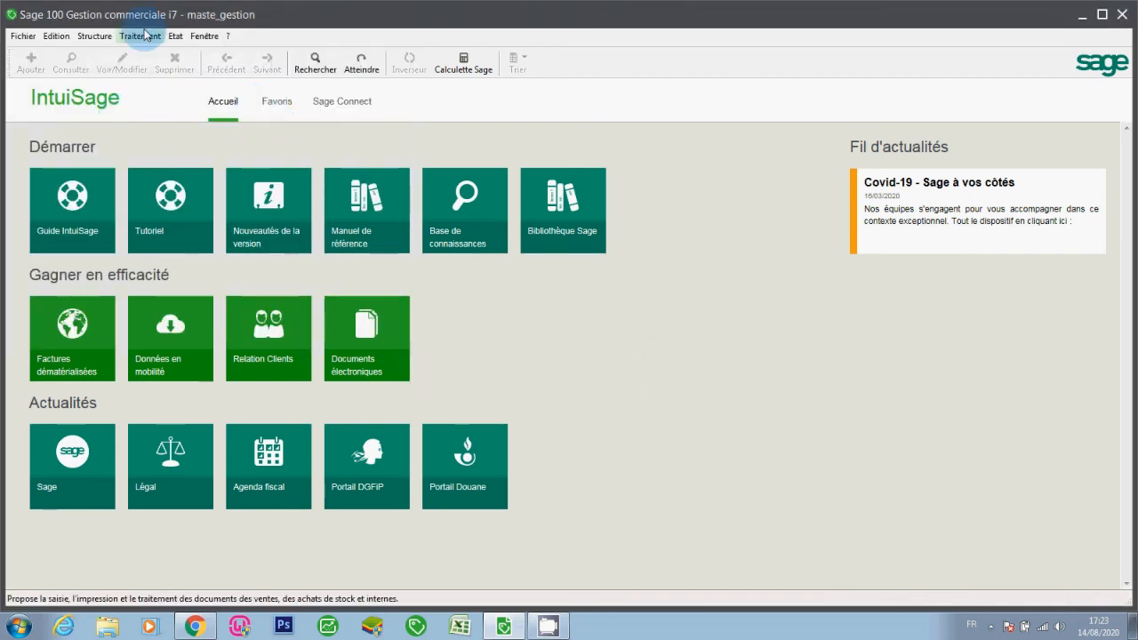
Check the imported families in the article families list, and close the list.
left_click(96, 37)
left_click(108, 54)
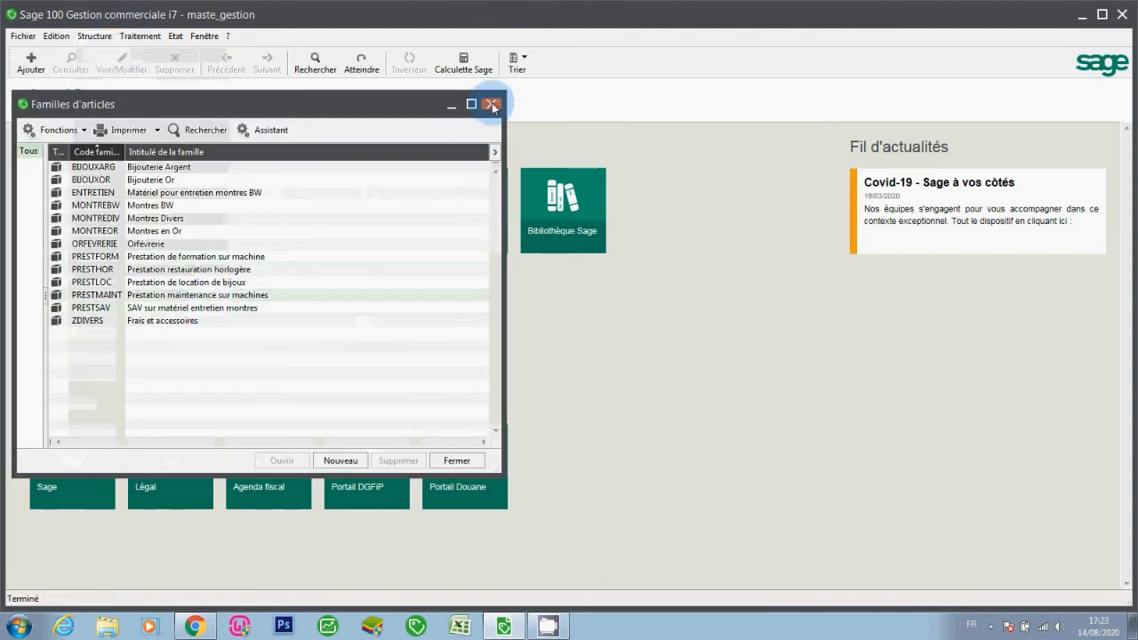
left_click(491, 105)
Import the pdts text file into maste_gestion using the pdt customizable format.
left_click(24, 36)
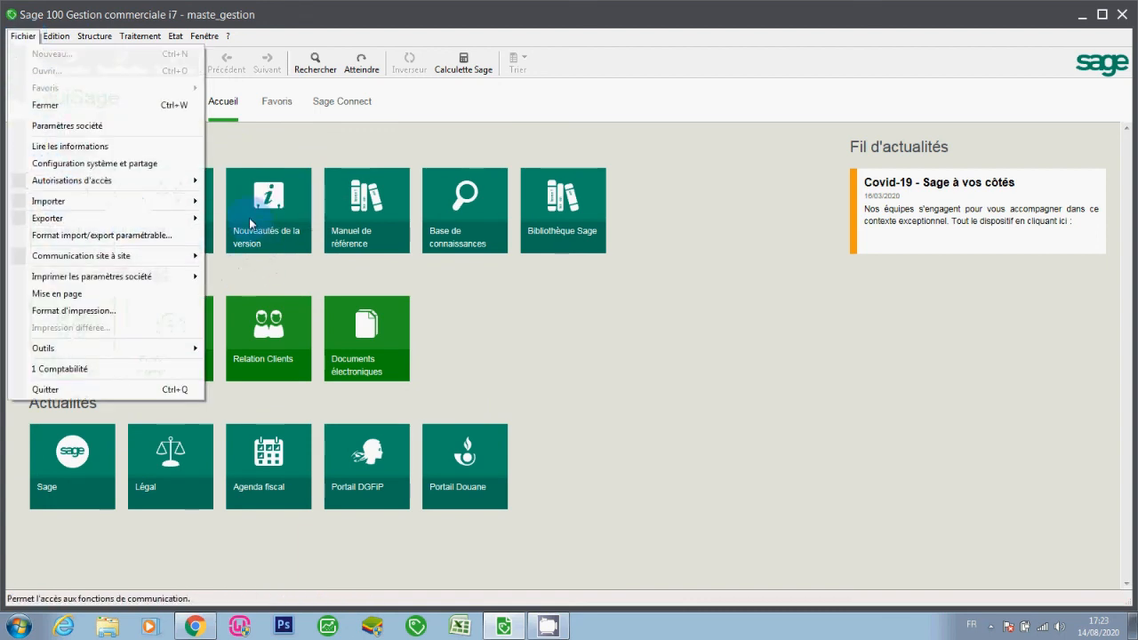
left_click(223, 221)
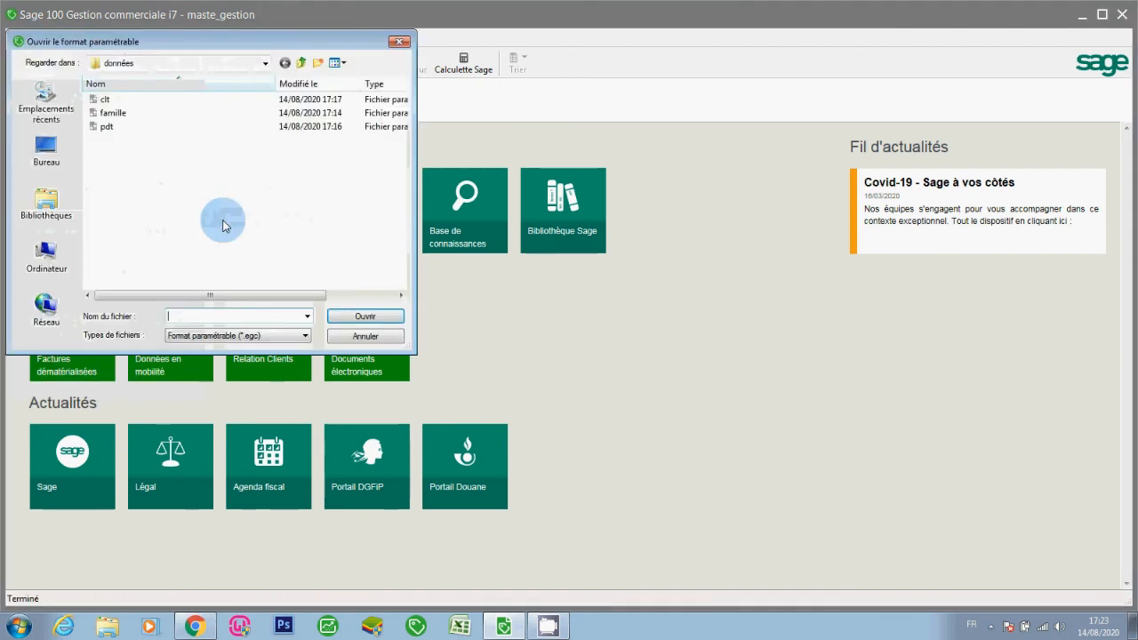
double_click(114, 126)
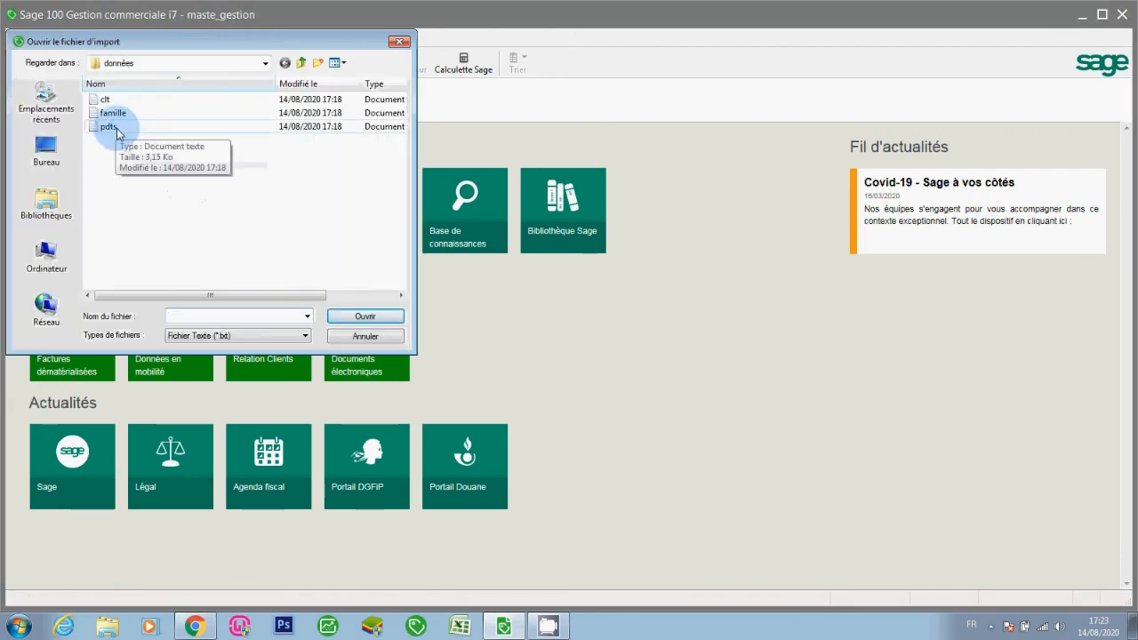
double_click(115, 128)
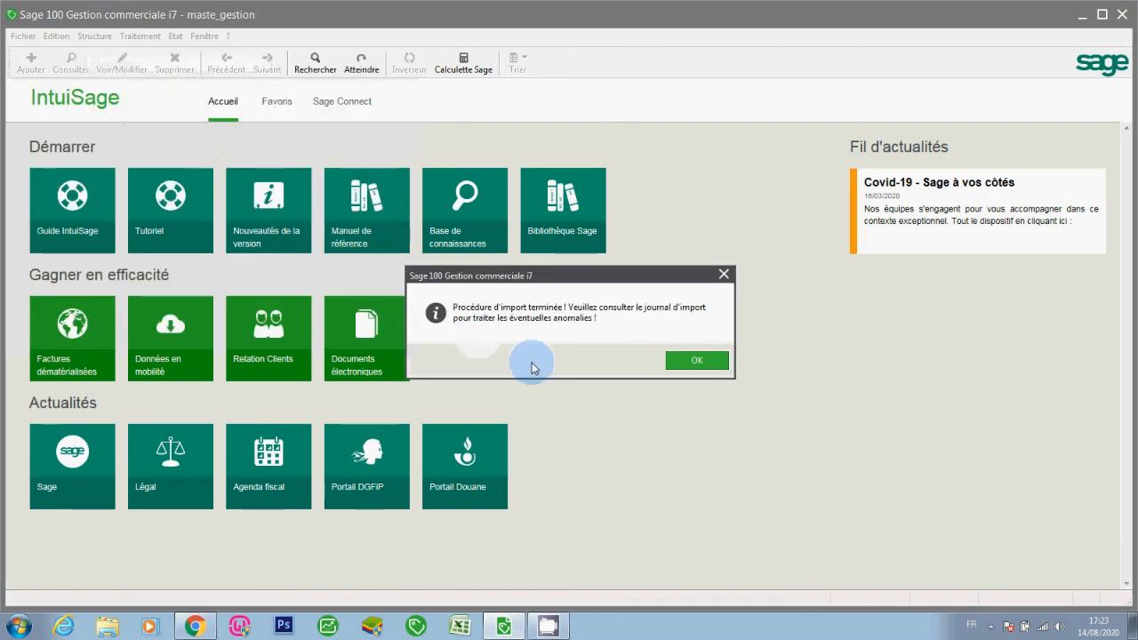
left_click(717, 359)
Check the imported products in the articles list, and close the list.
left_click(138, 36)
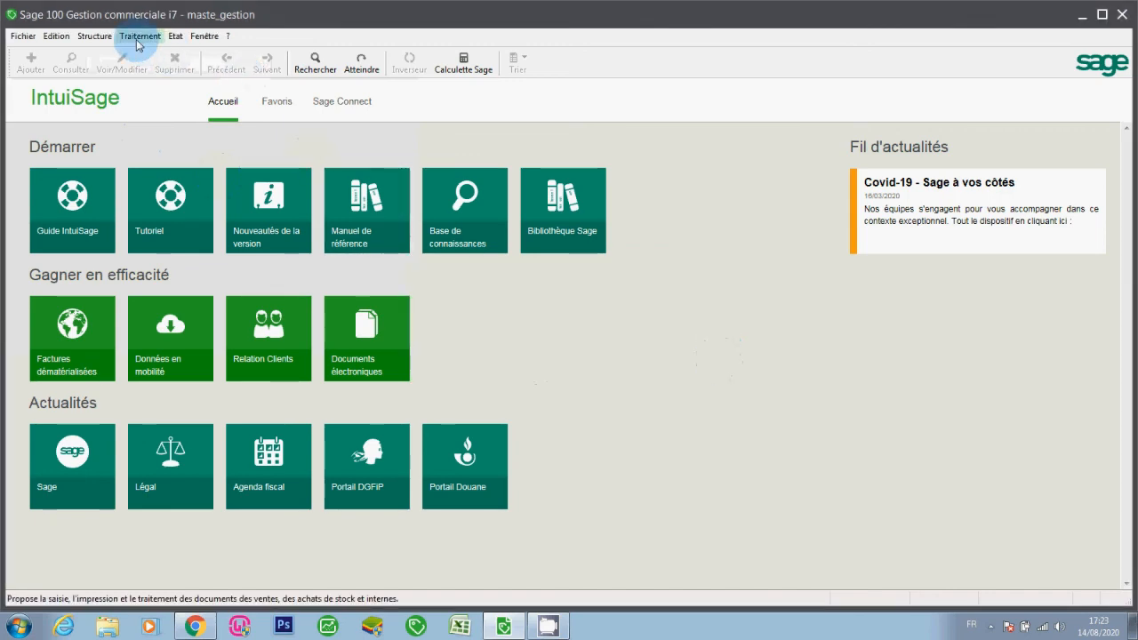
mouse_move(94, 36)
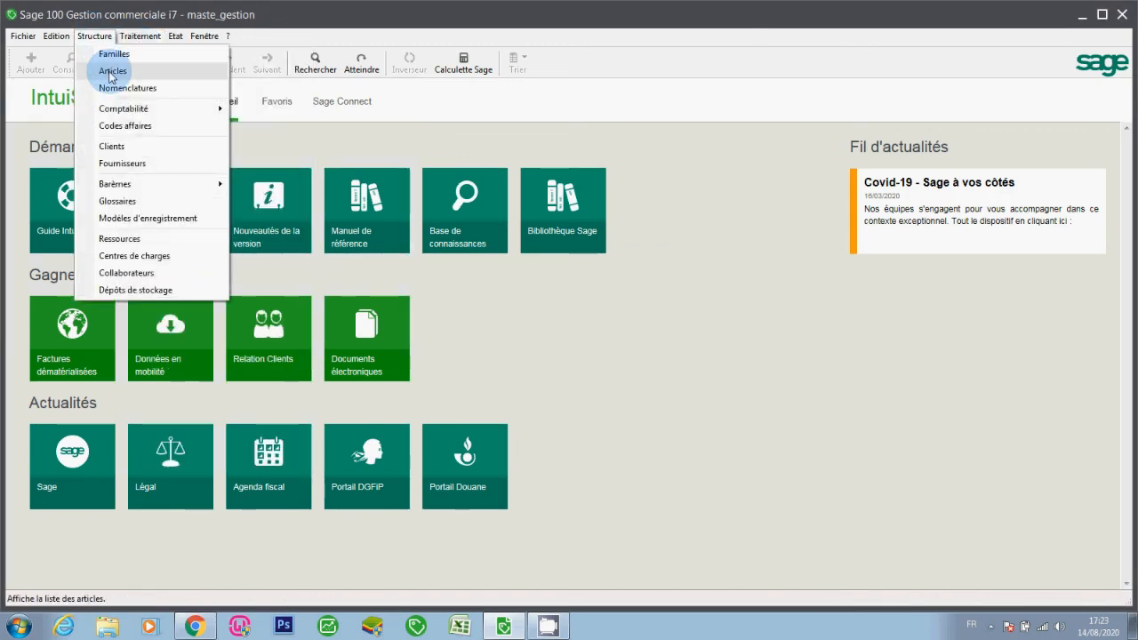
left_click(111, 73)
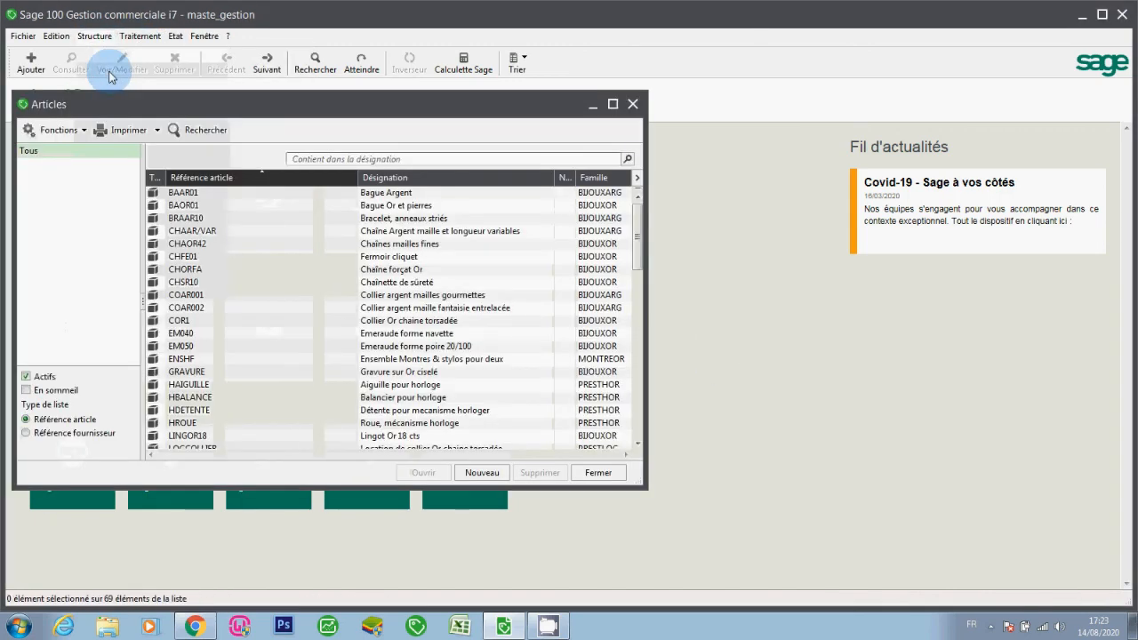
left_click(632, 104)
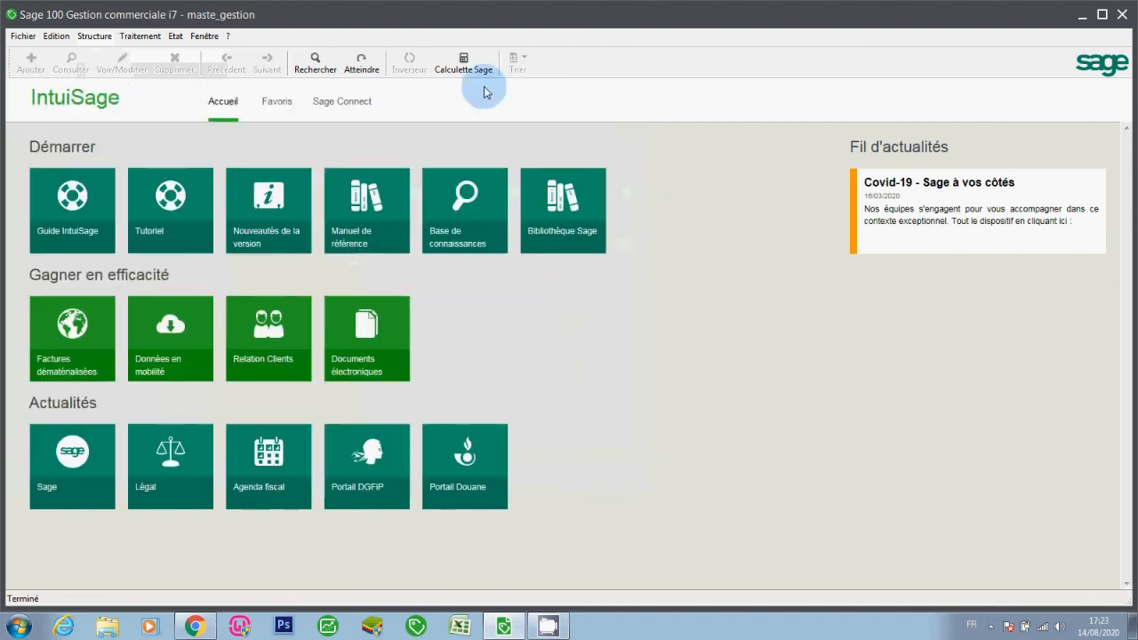
Import the clt text file into maste_gestion using the clt customizable format.
left_click(31, 40)
mouse_move(80, 201)
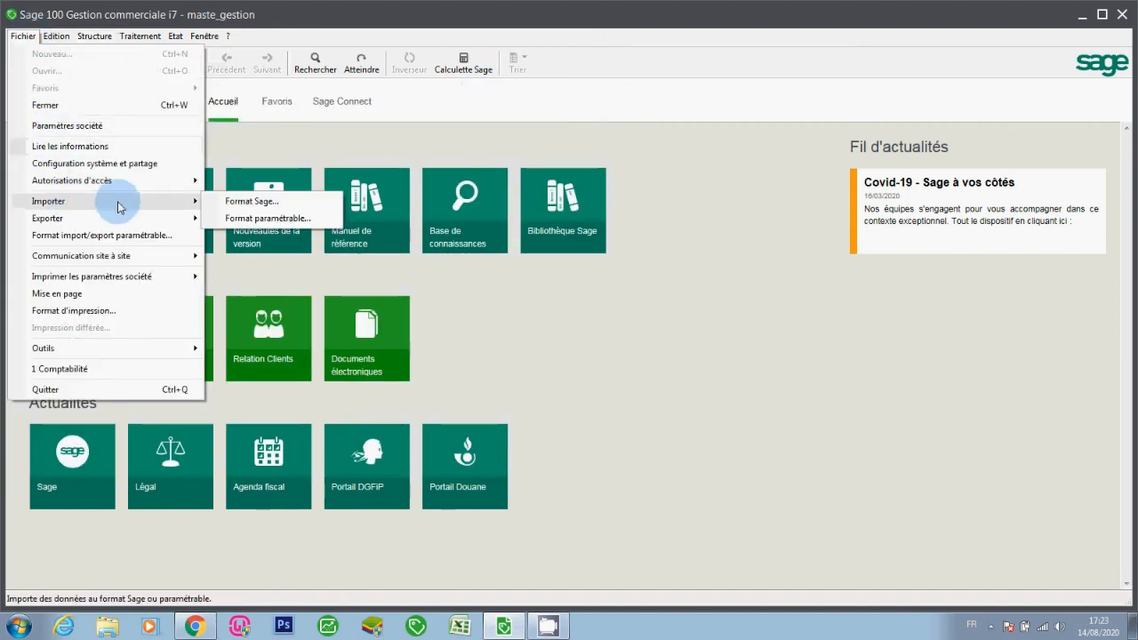
left_click(262, 223)
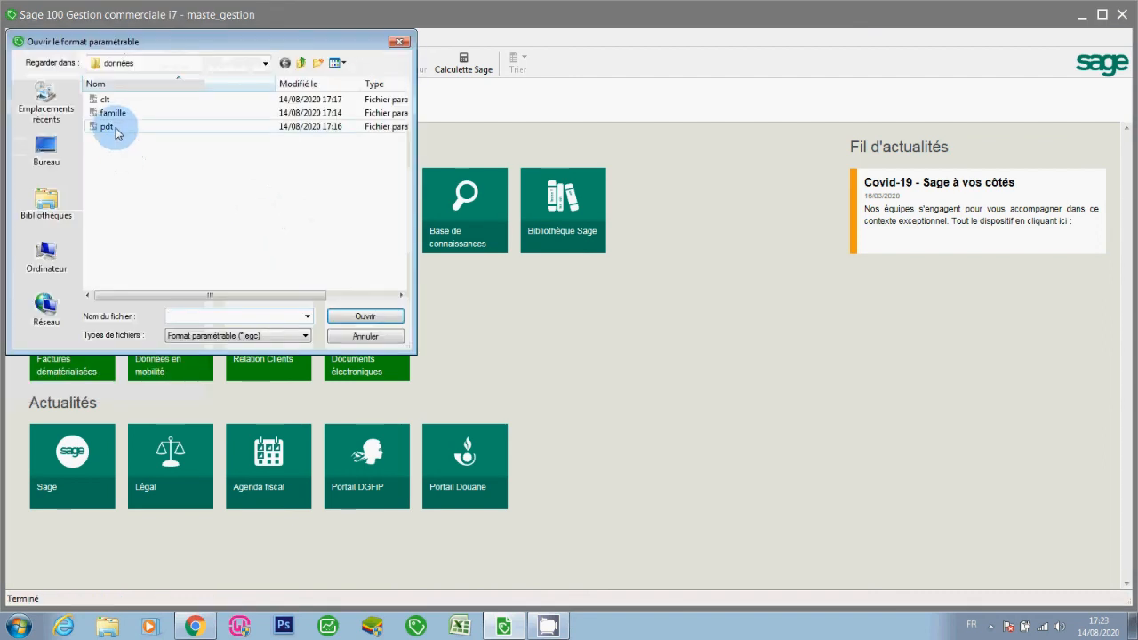
double_click(105, 100)
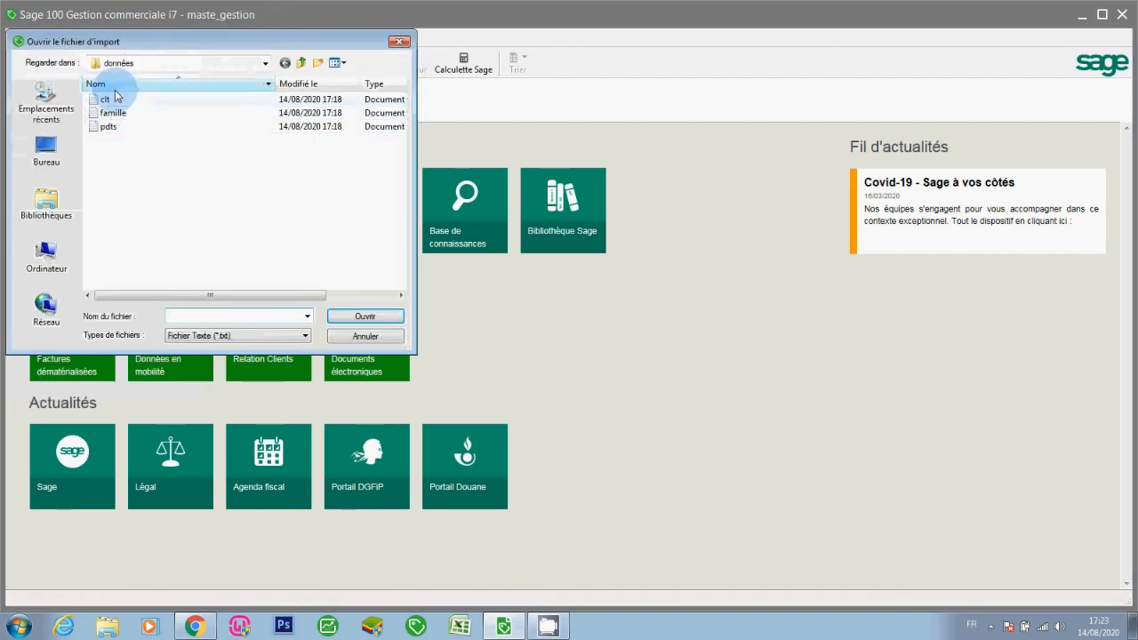
double_click(113, 103)
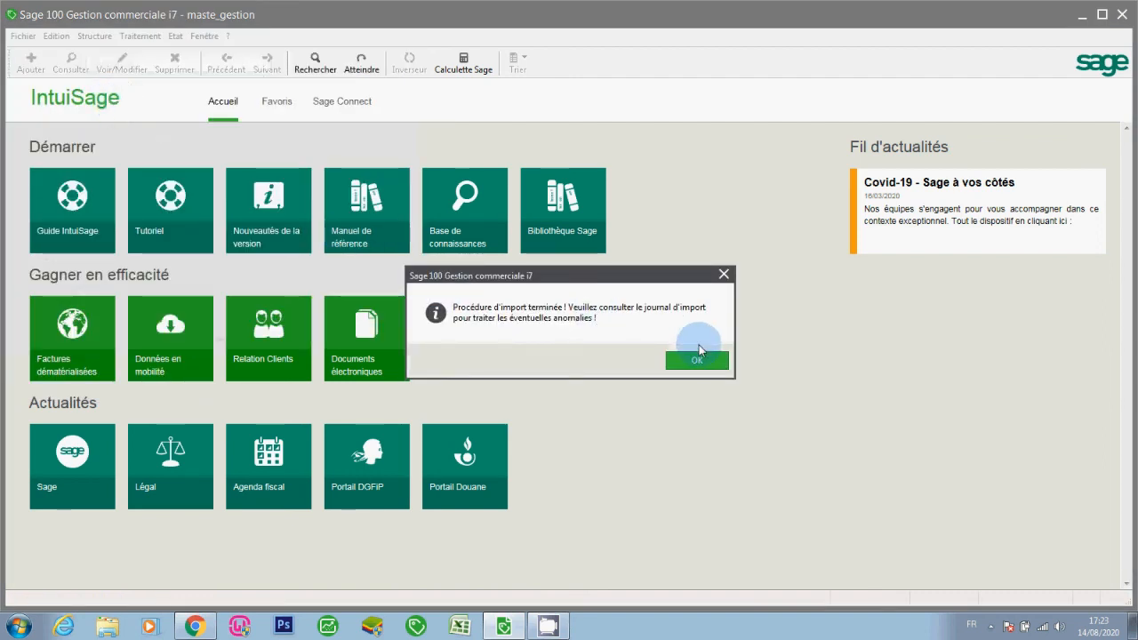
left_click(698, 359)
Open the clients list to check the import, and close the list.
left_click(94, 35)
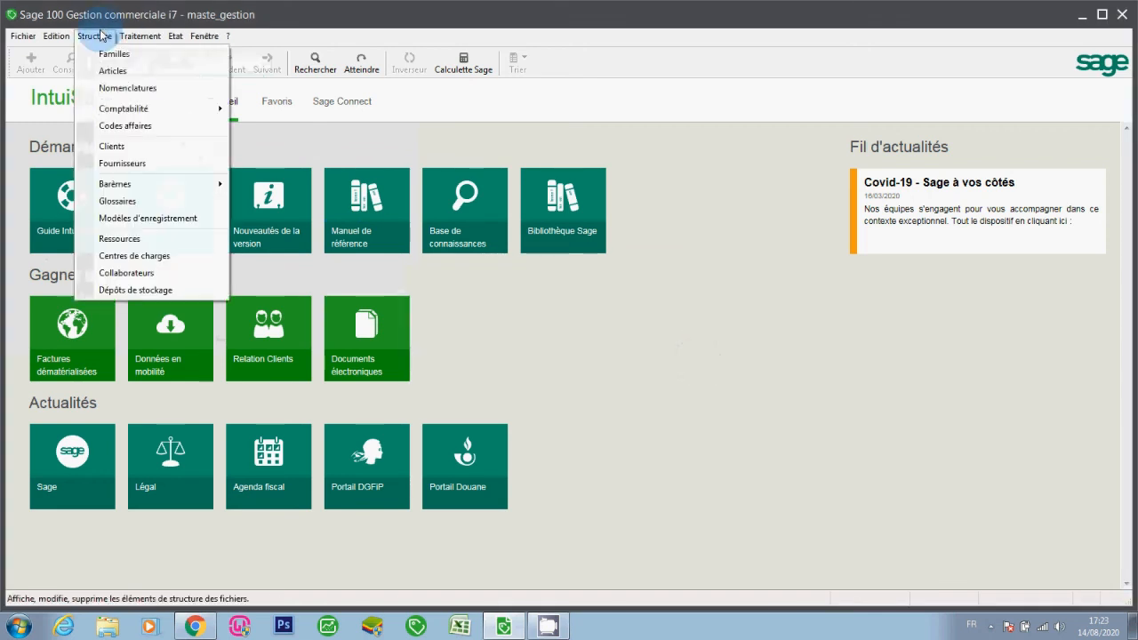
left_click(124, 146)
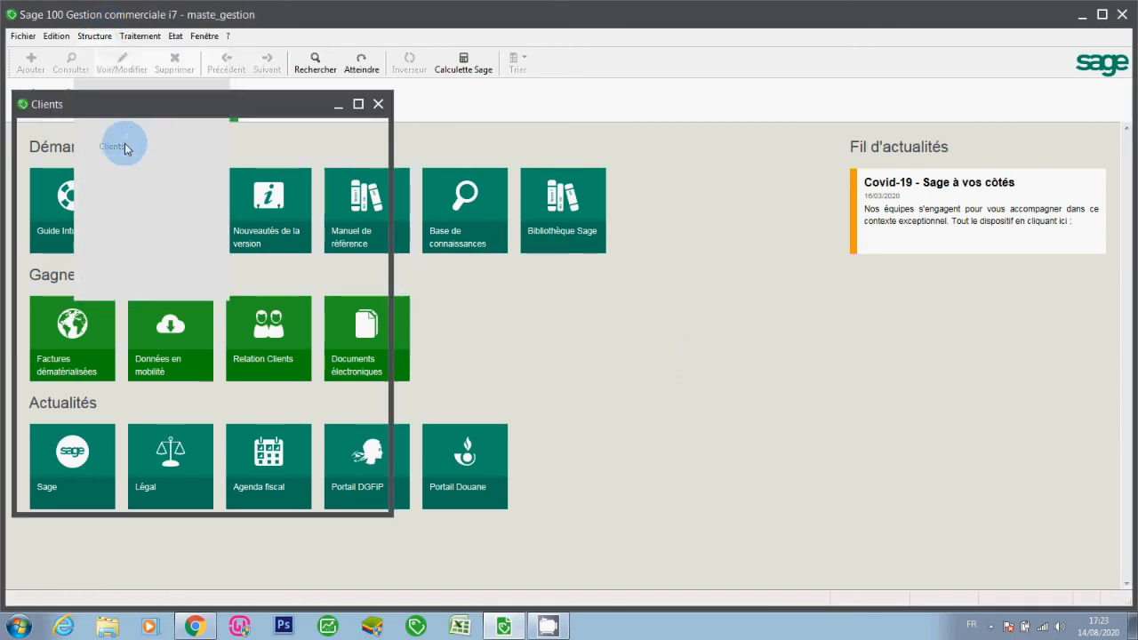
left_click(378, 104)
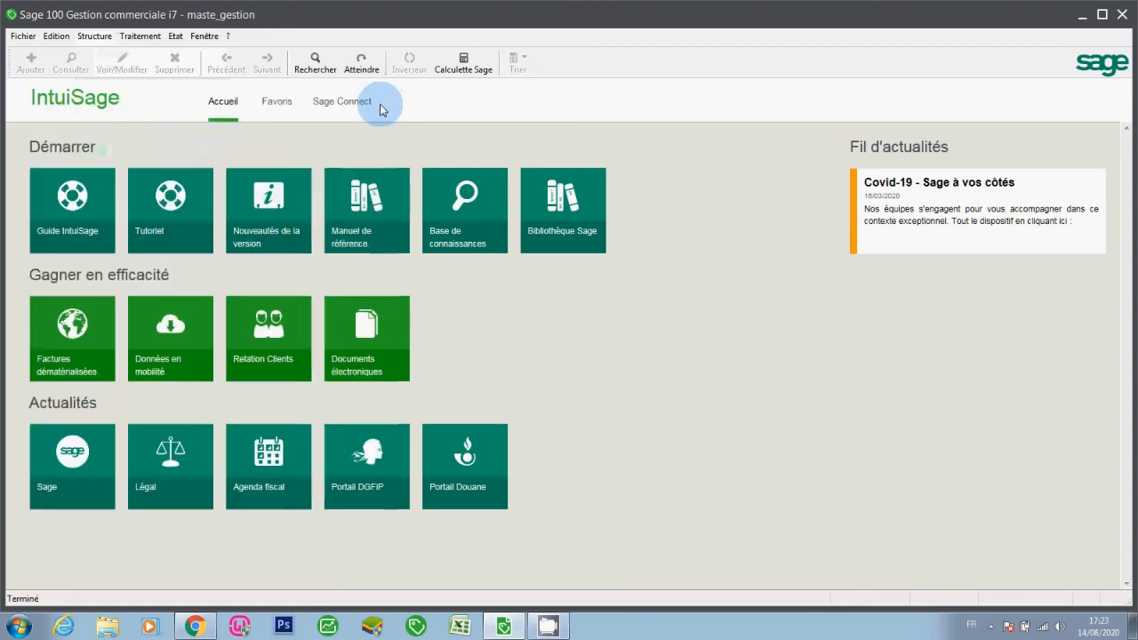